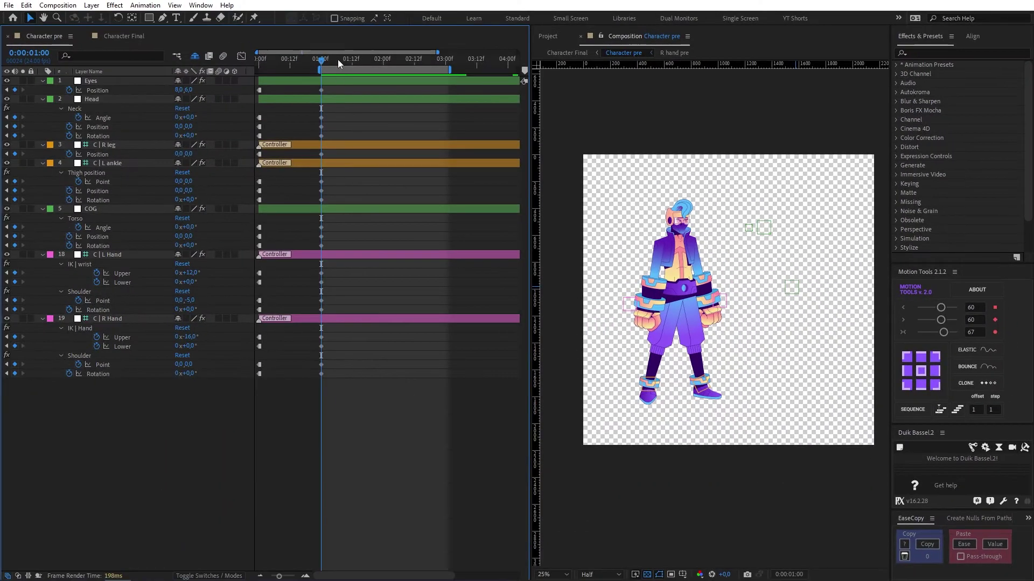
# Step: Key the left arm swinging outward at 1:13 and the right arm extending into the punch at 1:20
pyautogui.moveTo(338, 59); pyautogui.dragTo(354, 66)
pyautogui.click(722, 300)
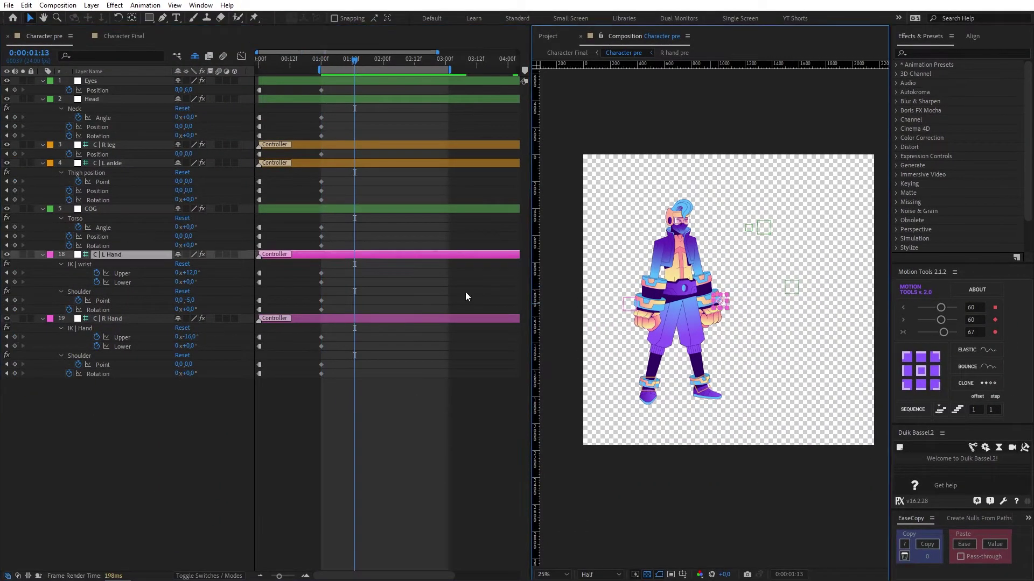
pyautogui.moveTo(191, 274)
pyautogui.mouseDown()
pyautogui.moveTo(171, 274)
pyautogui.moveTo(183, 283)
pyautogui.mouseUp()
pyautogui.click(341, 319)
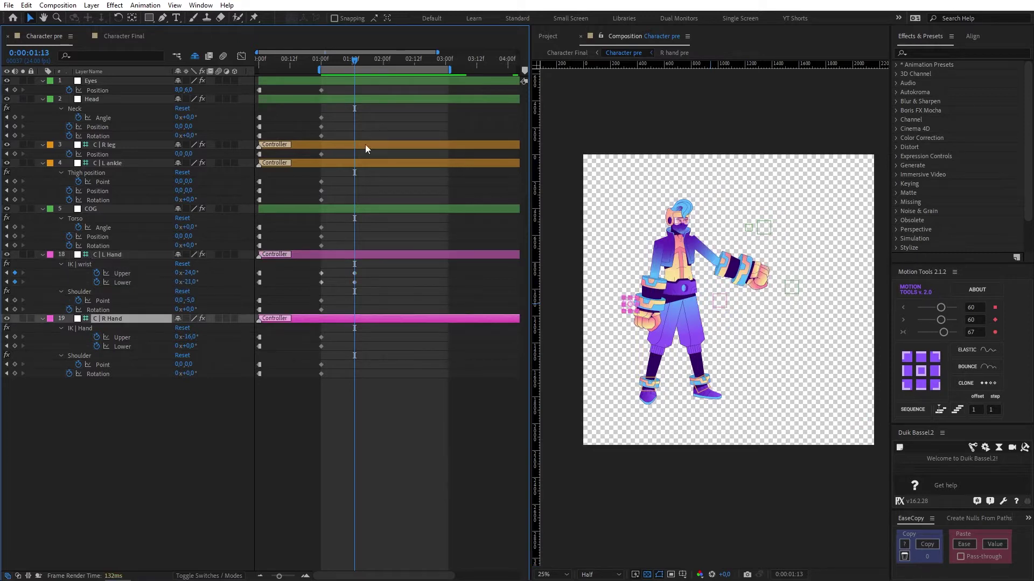
pyautogui.moveTo(365, 61); pyautogui.dragTo(373, 60)
pyautogui.moveTo(193, 339); pyautogui.dragTo(171, 348)
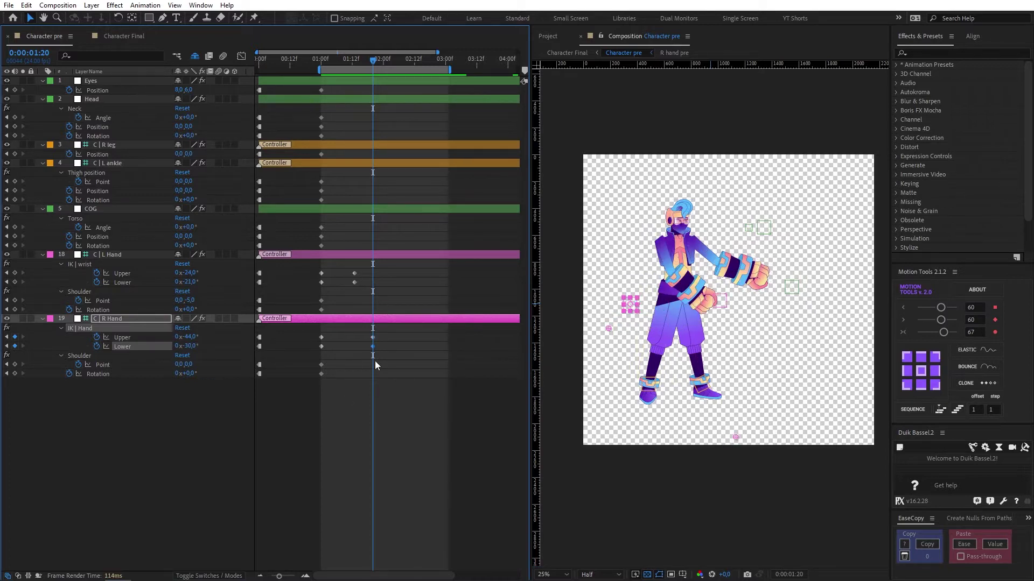
# Step: Key the head tilt at 1:16, then the body, hands and neck for the 2:08 recovery pose
pyautogui.moveTo(367, 60); pyautogui.dragTo(363, 60)
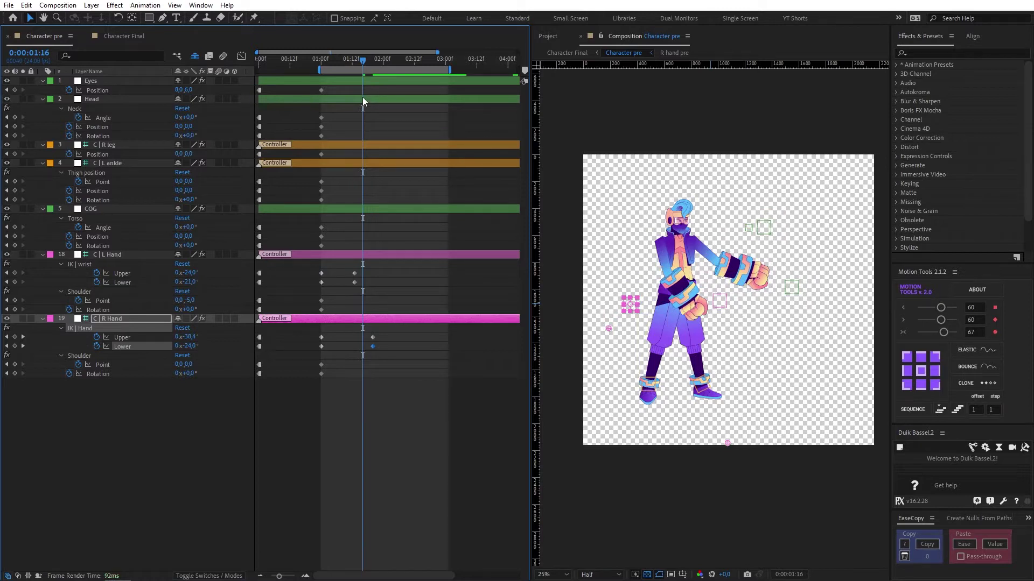
pyautogui.click(363, 104)
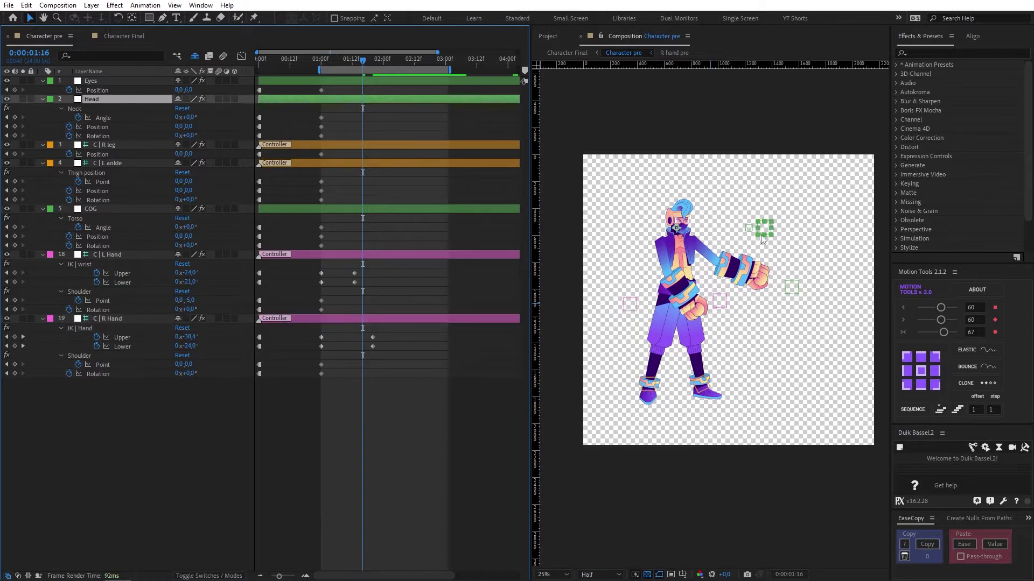
pyautogui.moveTo(191, 140); pyautogui.dragTo(176, 117)
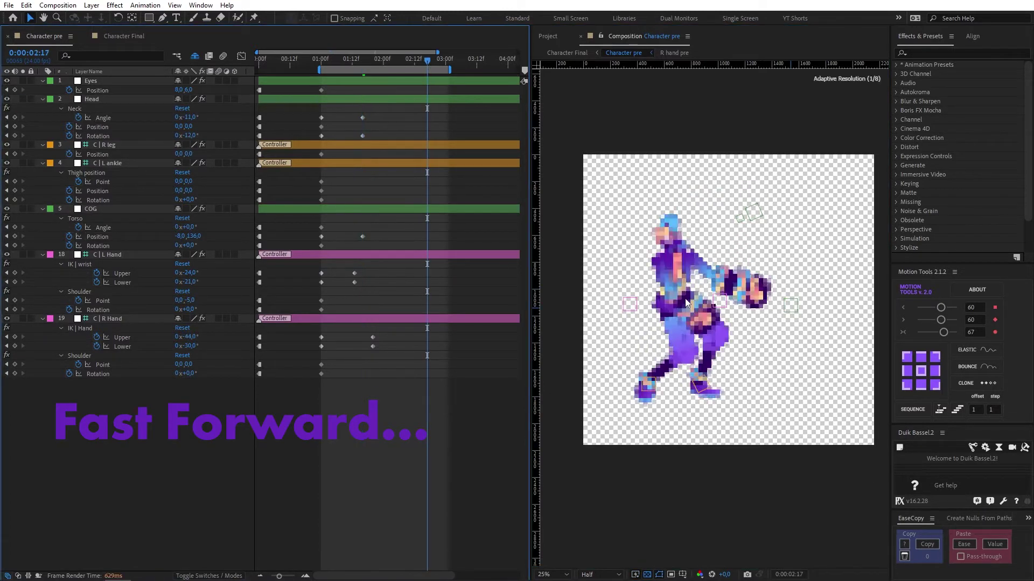
pyautogui.moveTo(186, 337)
pyautogui.mouseDown()
pyautogui.moveTo(204, 337)
pyautogui.moveTo(191, 337)
pyautogui.mouseUp()
pyautogui.click(403, 59)
pyautogui.moveTo(185, 273); pyautogui.dragTo(196, 273)
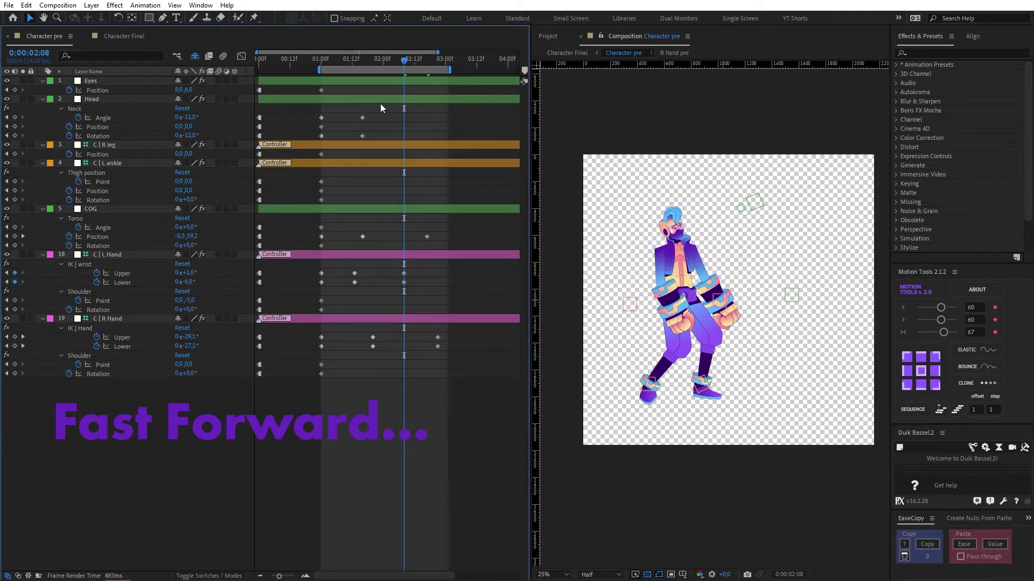
pyautogui.moveTo(183, 117); pyautogui.dragTo(192, 118)
# Step: Ease all the punch keyframes with F9 and preview the animation from 1:00
pyautogui.moveTo(457, 108); pyautogui.dragTo(306, 389)
pyautogui.press('F9')
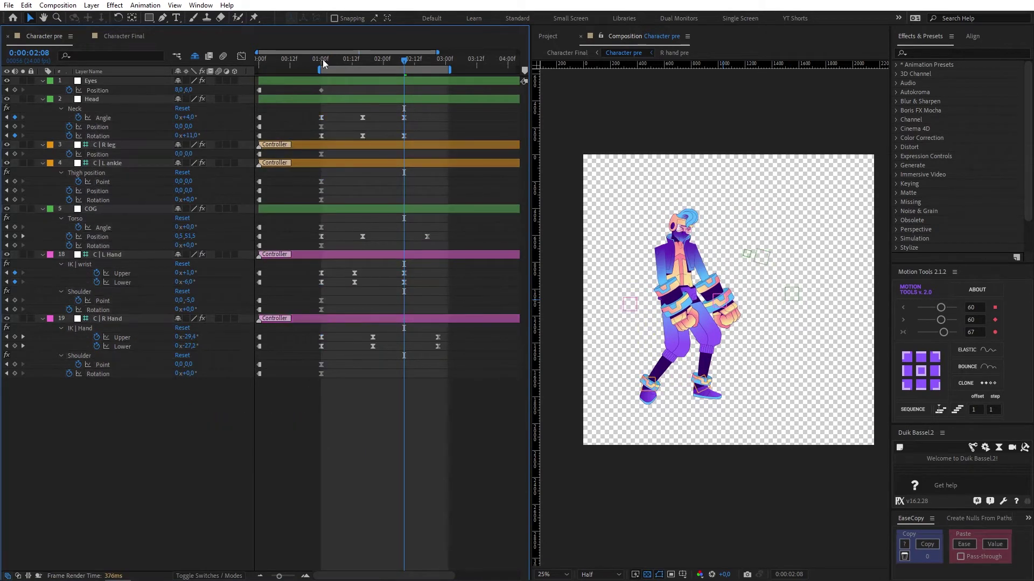
pyautogui.click(323, 59)
pyautogui.moveTo(323, 61); pyautogui.dragTo(321, 60)
pyautogui.press('space')
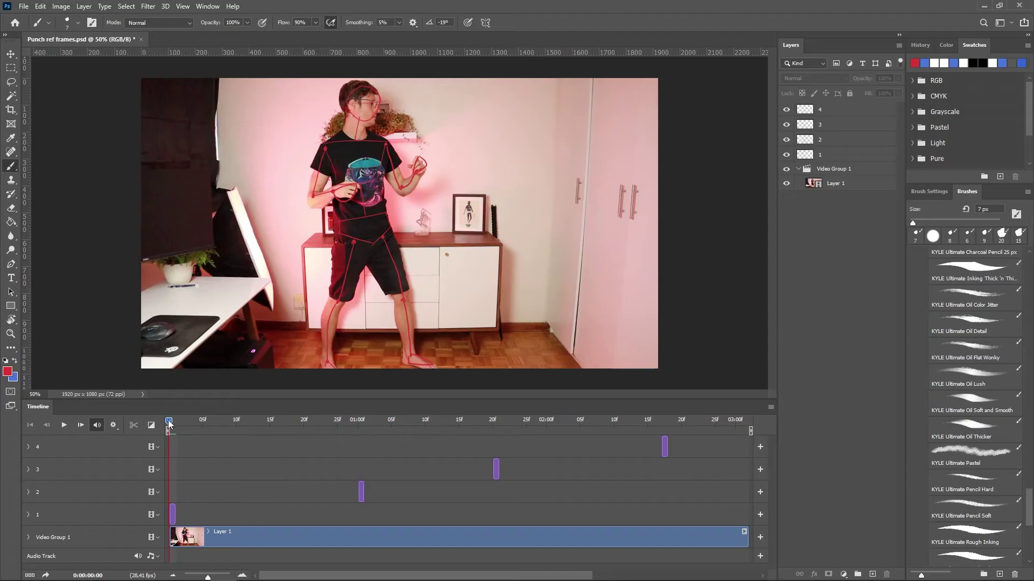
# Step: Scrub the reference video and show the first stick-figure drawing to compare it with the poses
pyautogui.moveTo(170, 425); pyautogui.dragTo(495, 427)
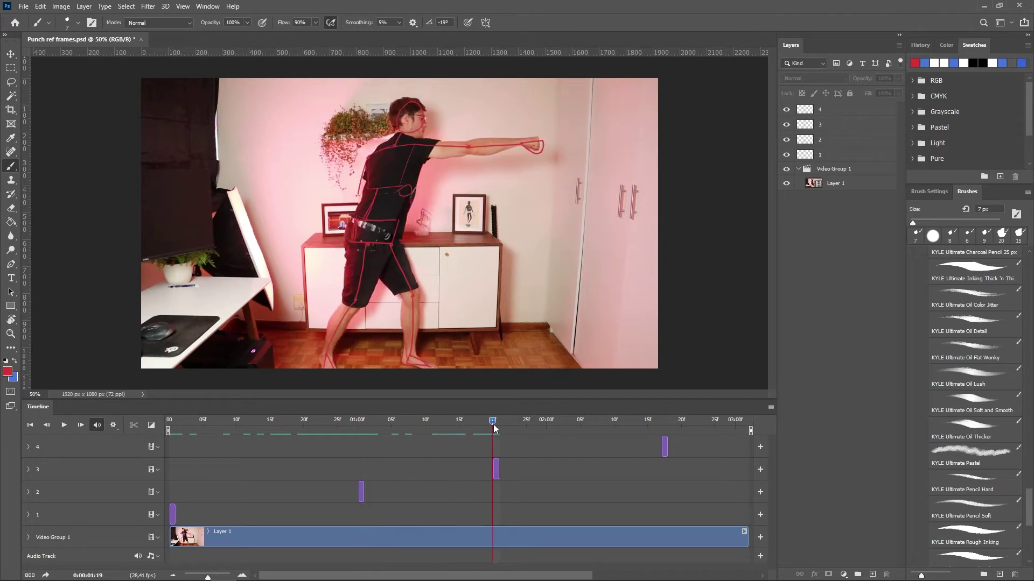
pyautogui.click(661, 424)
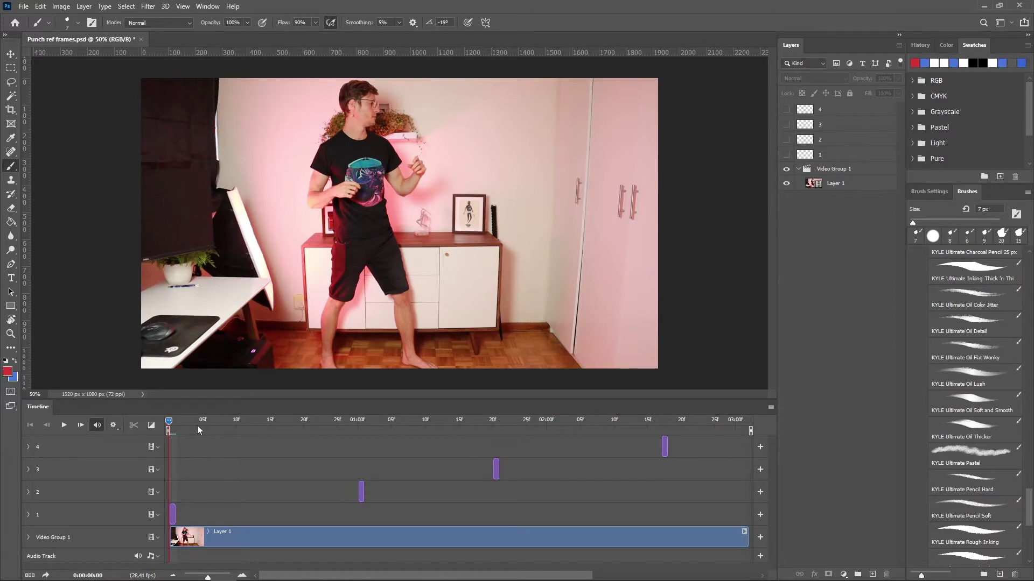
pyautogui.moveTo(172, 424); pyautogui.dragTo(70, 428)
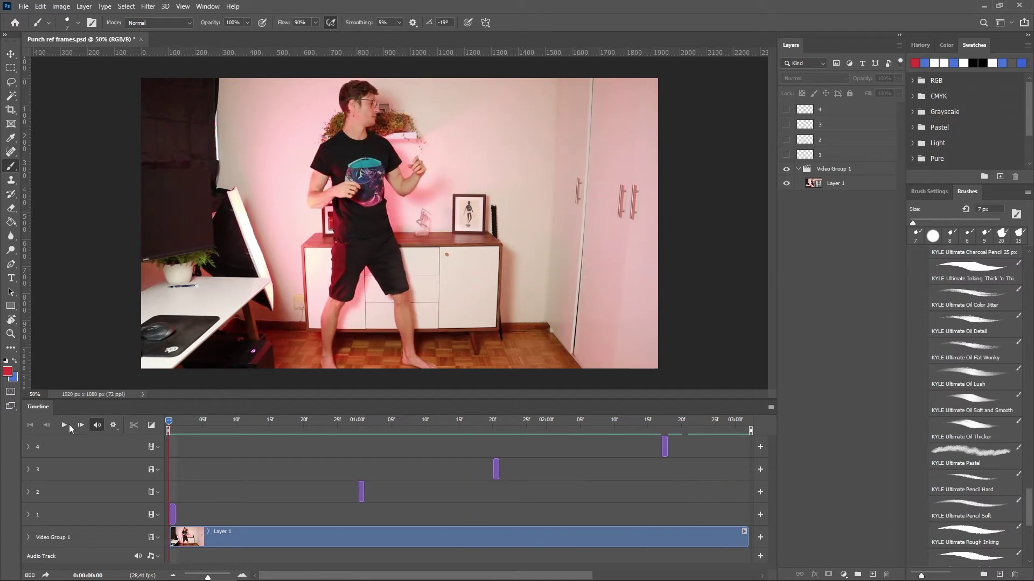
pyautogui.click(786, 155)
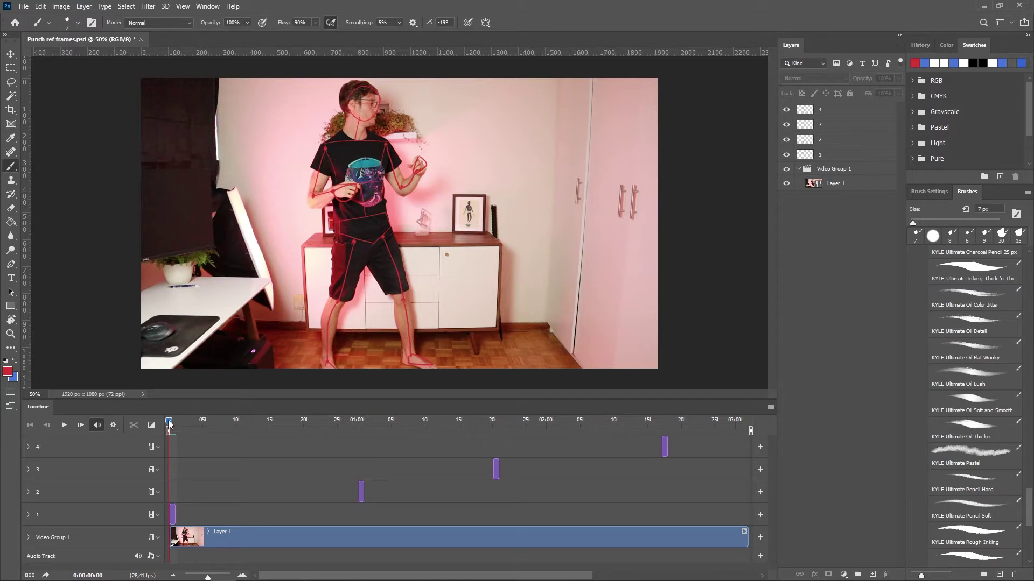
pyautogui.moveTo(174, 421); pyautogui.dragTo(661, 424)
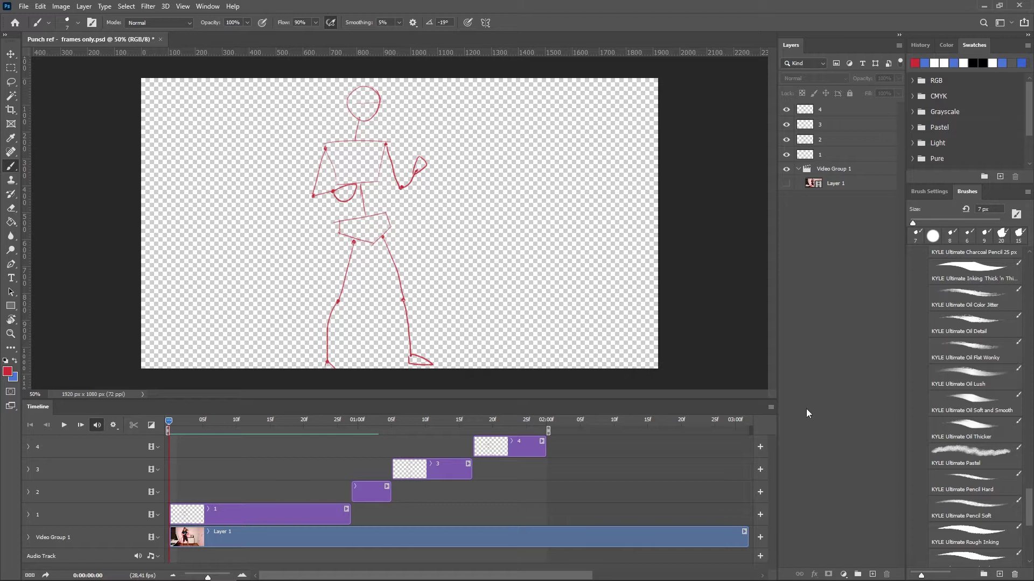
pyautogui.press('space')
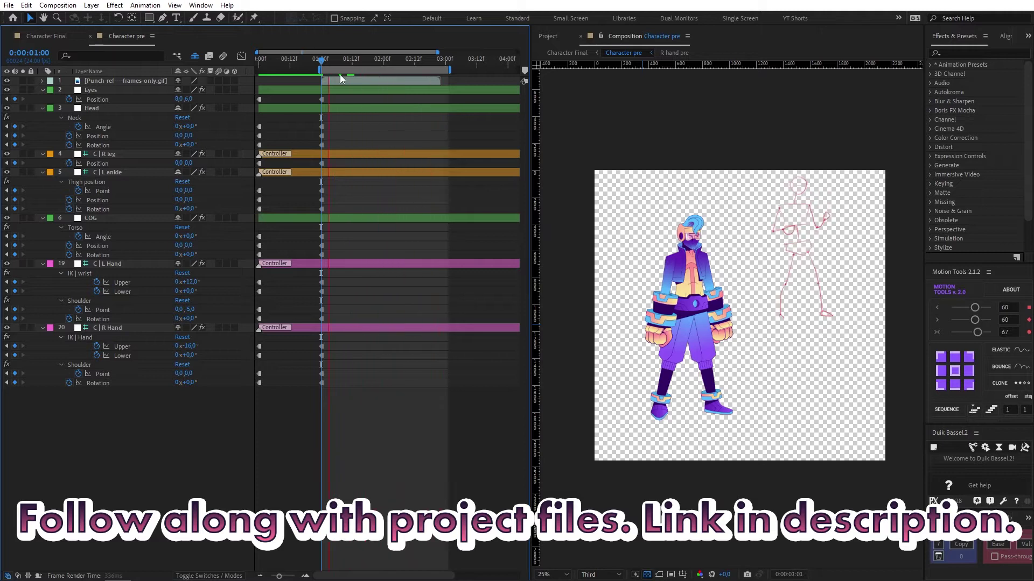
# Step: Clone the 1:00 rest-pose keys to 1:10 with Motion Tools and slide the Punch-ref layer earlier
pyautogui.click(322, 59)
pyautogui.moveTo(331, 96); pyautogui.dragTo(305, 401)
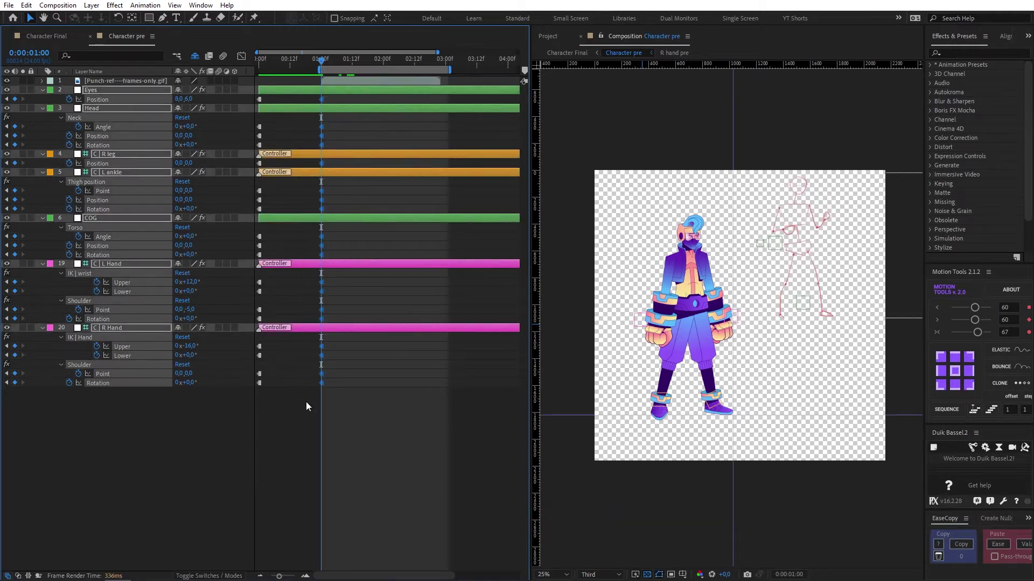
pyautogui.click(306, 401)
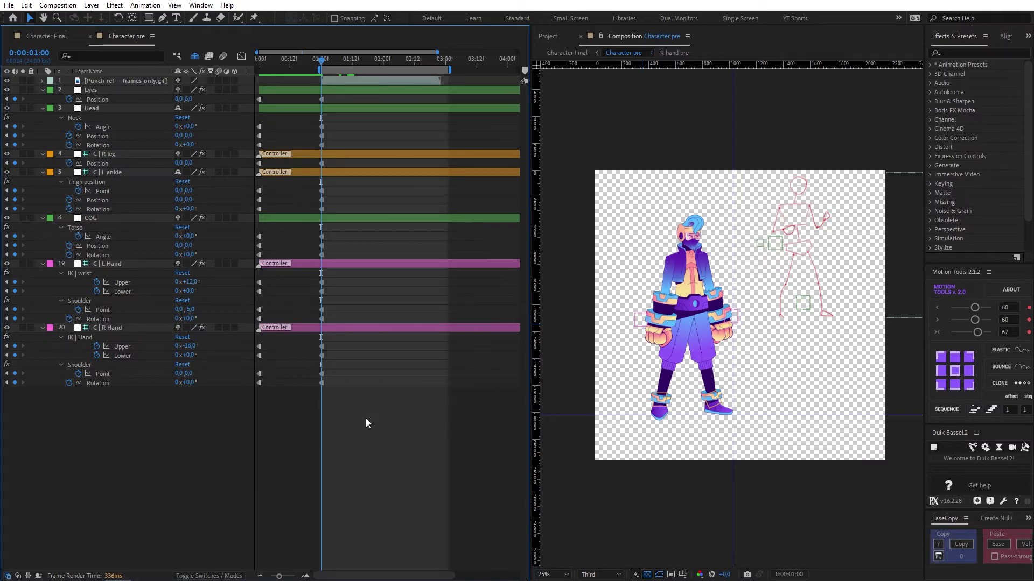
pyautogui.hotkey('shift', 'pagedown')
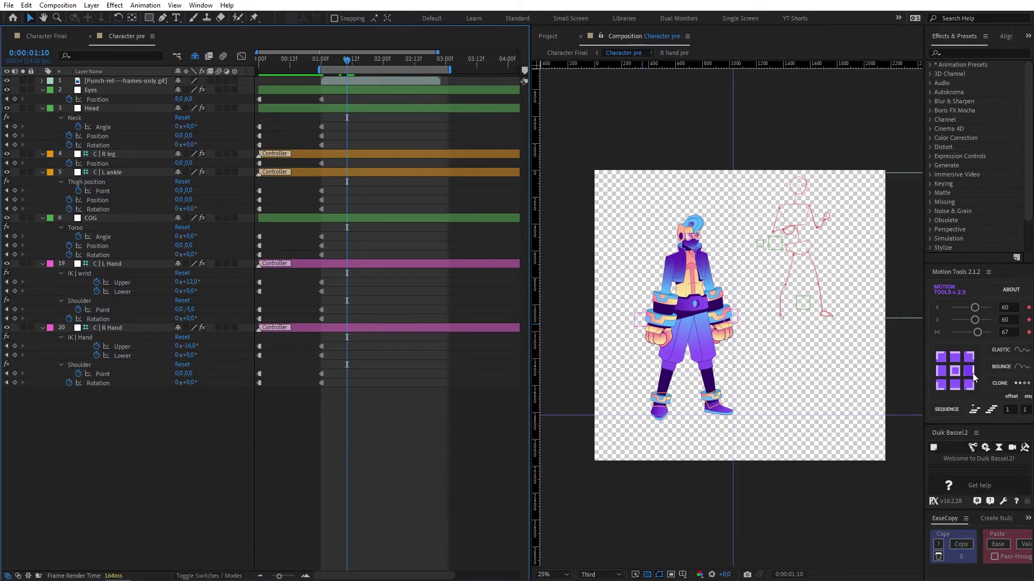
pyautogui.moveTo(330, 103); pyautogui.dragTo(309, 388)
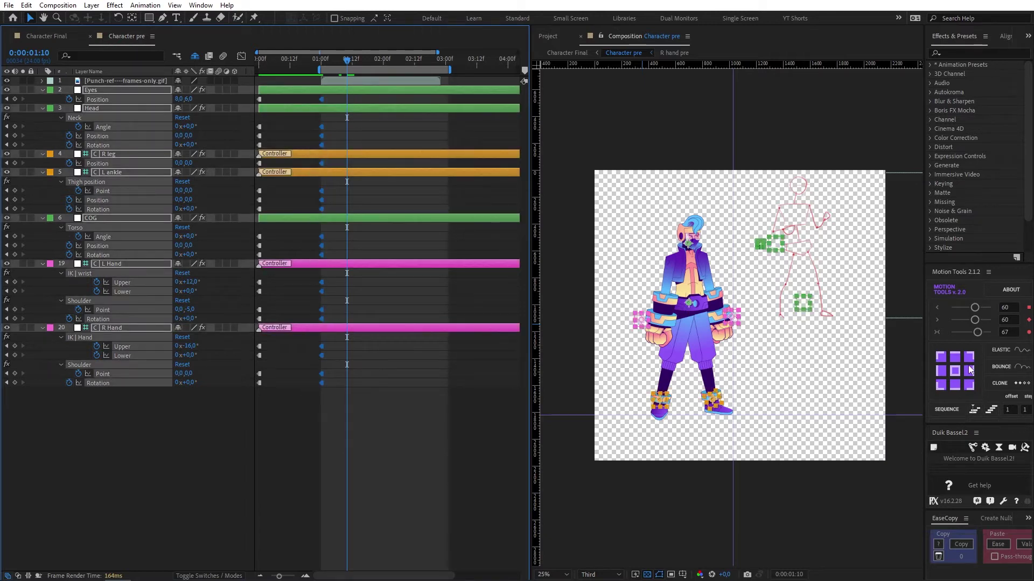
pyautogui.click(997, 383)
pyautogui.click(1003, 383)
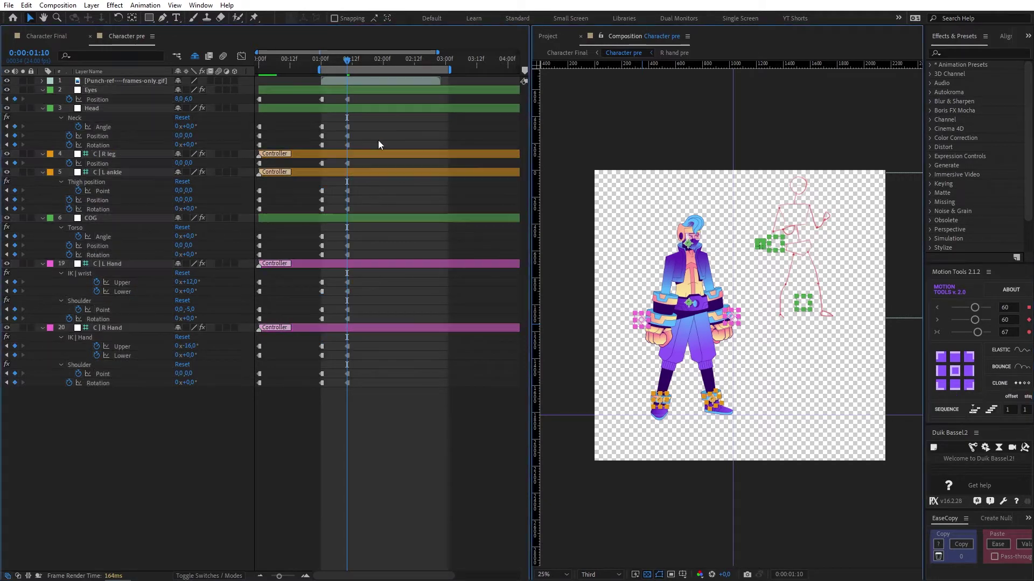
pyautogui.click(350, 80)
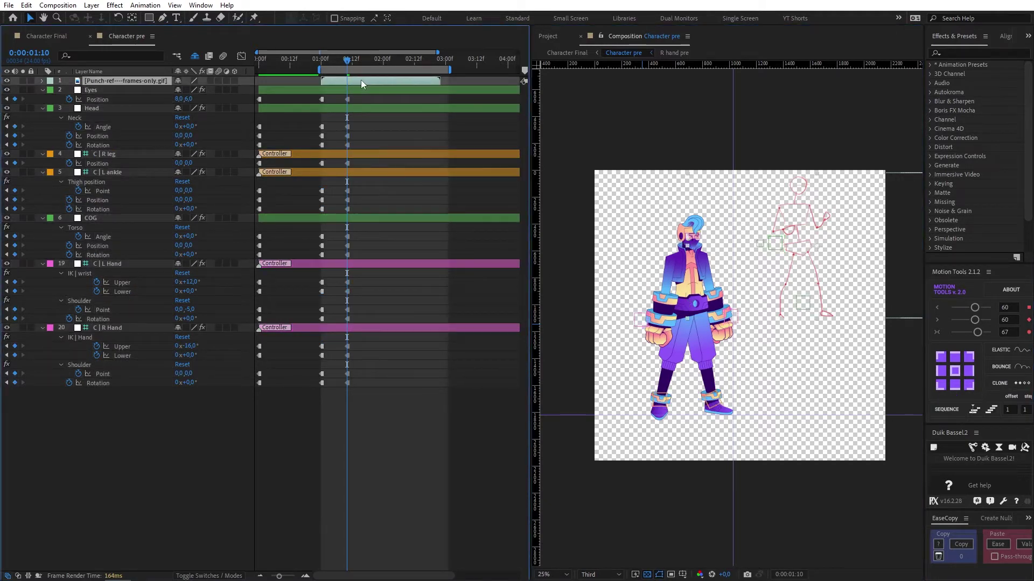
pyautogui.moveTo(360, 80); pyautogui.dragTo(344, 80)
# Step: Nudge the reference timing and shift the COG torso position left to -120, slightly lower
pyautogui.moveTo(360, 81); pyautogui.dragTo(356, 80)
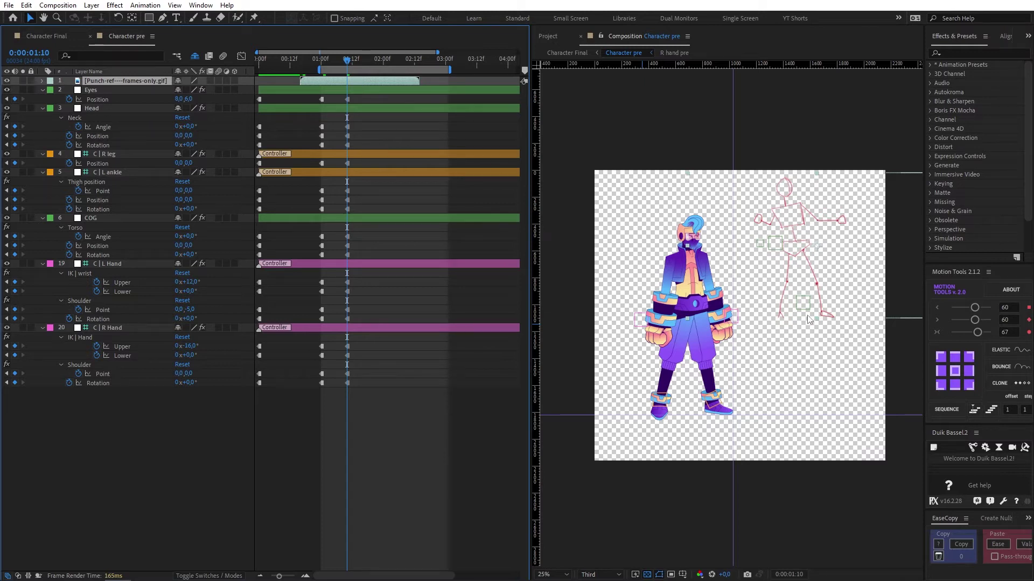
pyautogui.click(380, 157)
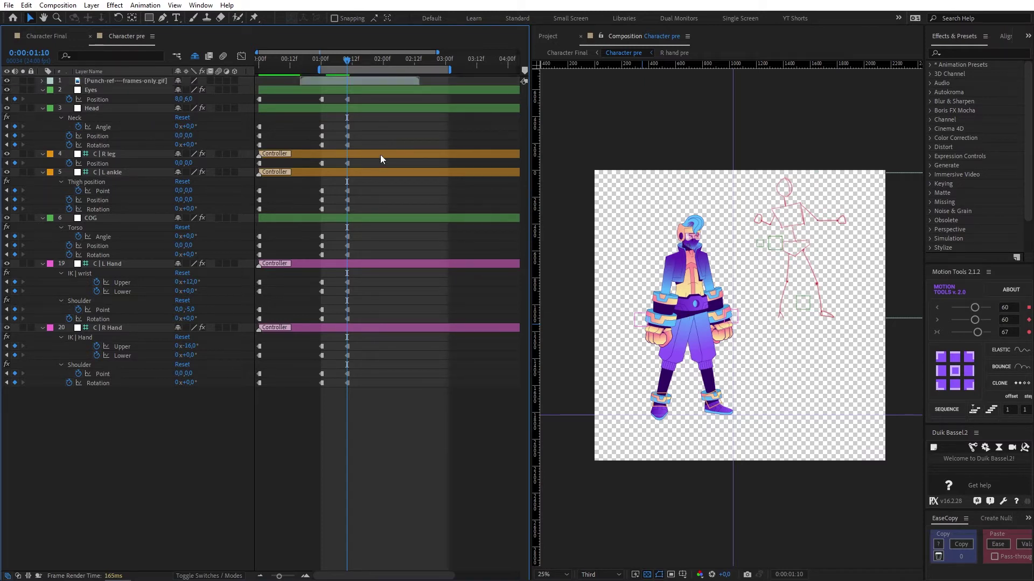
pyautogui.click(381, 218)
pyautogui.click(805, 307)
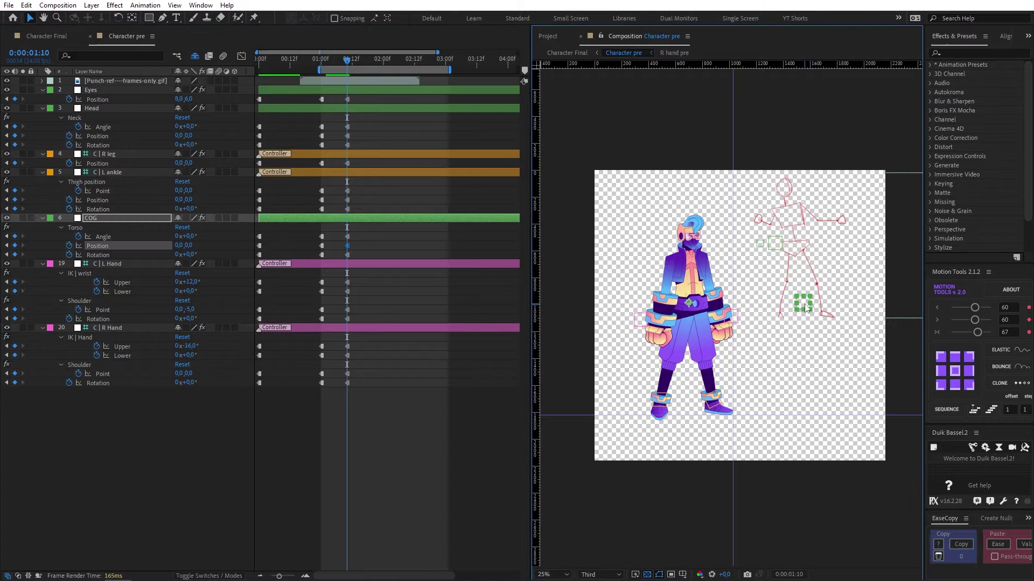
pyautogui.hotkey('shift', 'Left')
pyautogui.hotkey('shift', 'Left')
pyautogui.hotkey('shift', 'Left')
pyautogui.hotkey('shift', 'Left')
pyautogui.hotkey('shift', 'Left')
pyautogui.hotkey('shift', 'Left')
pyautogui.hotkey('shift', 'Left')
pyautogui.hotkey('shift', 'Left')
pyautogui.hotkey('shift', 'Left')
pyautogui.hotkey('shift', 'Left')
pyautogui.hotkey('shift', 'Left')
pyautogui.hotkey('shift', 'Left')
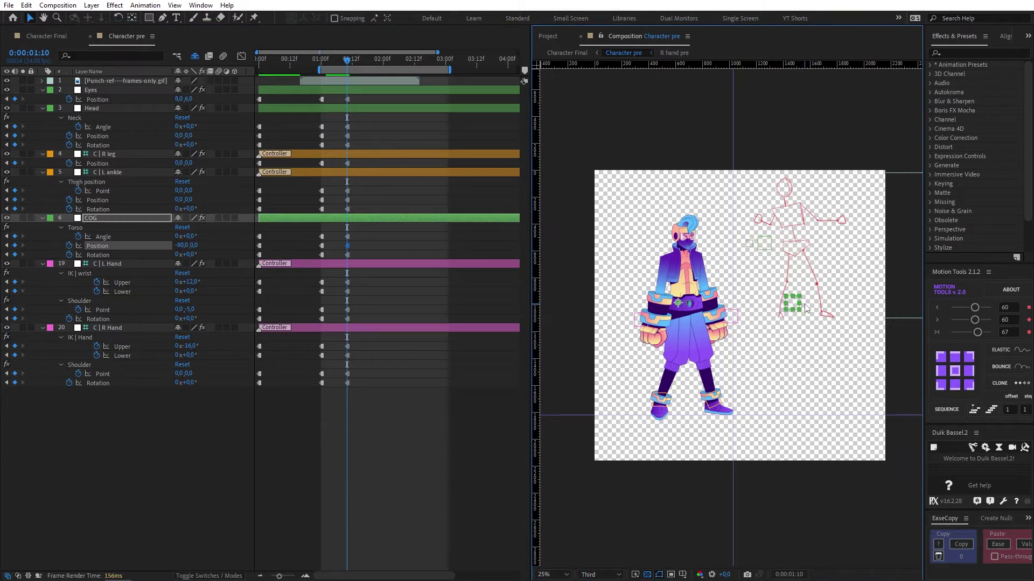
pyautogui.press('Down')
pyautogui.press('Down')
pyautogui.press('Down')
pyautogui.press('Down')
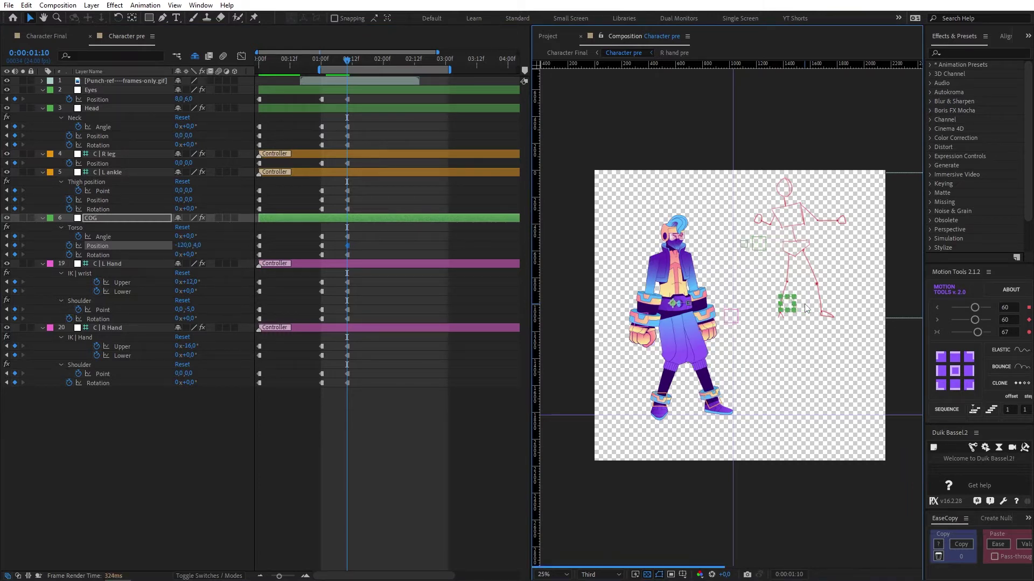
pyautogui.press('Down')
pyautogui.press('Down')
pyautogui.press('Down')
pyautogui.press('Down')
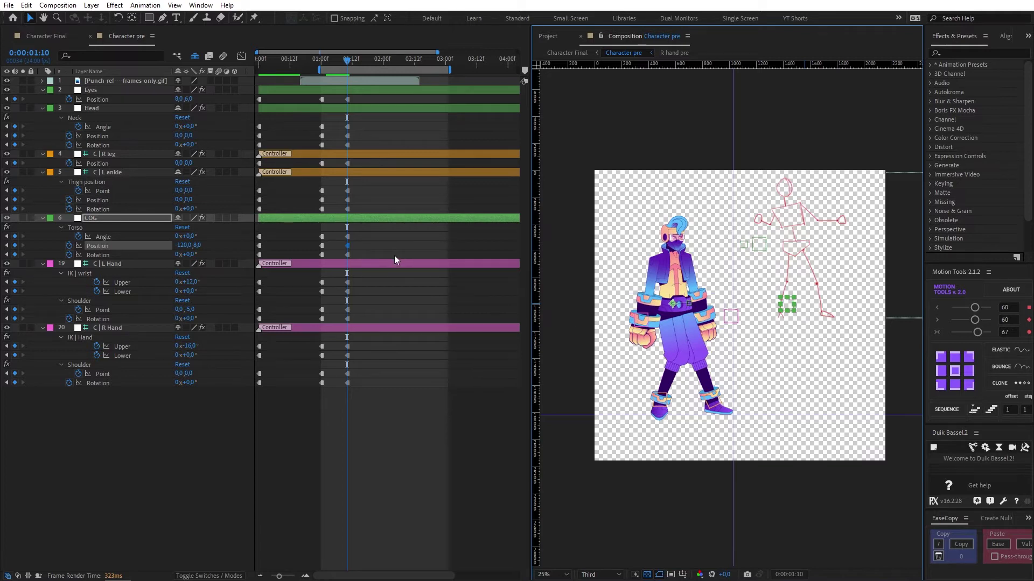
# Step: Move the C | R leg controller's Position to -116
pyautogui.click(661, 399)
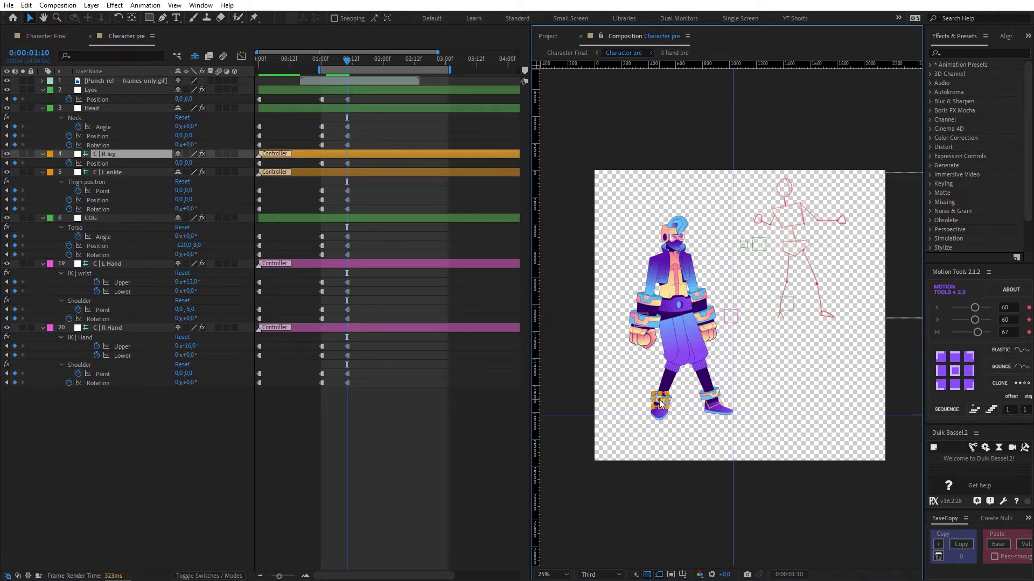
pyautogui.click(661, 404)
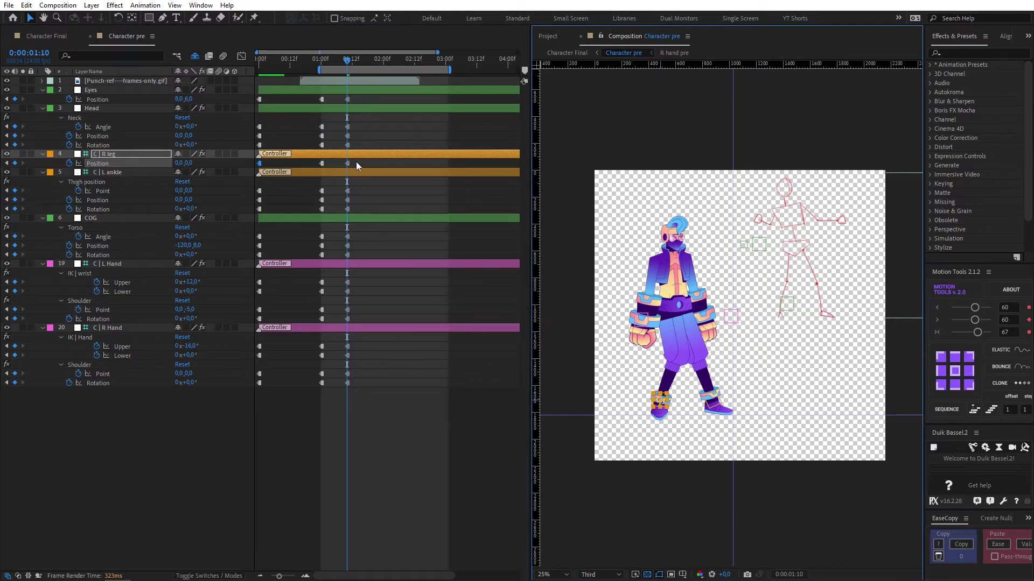
pyautogui.hotkey('shift', 'Left')
pyautogui.hotkey('shift', 'Left')
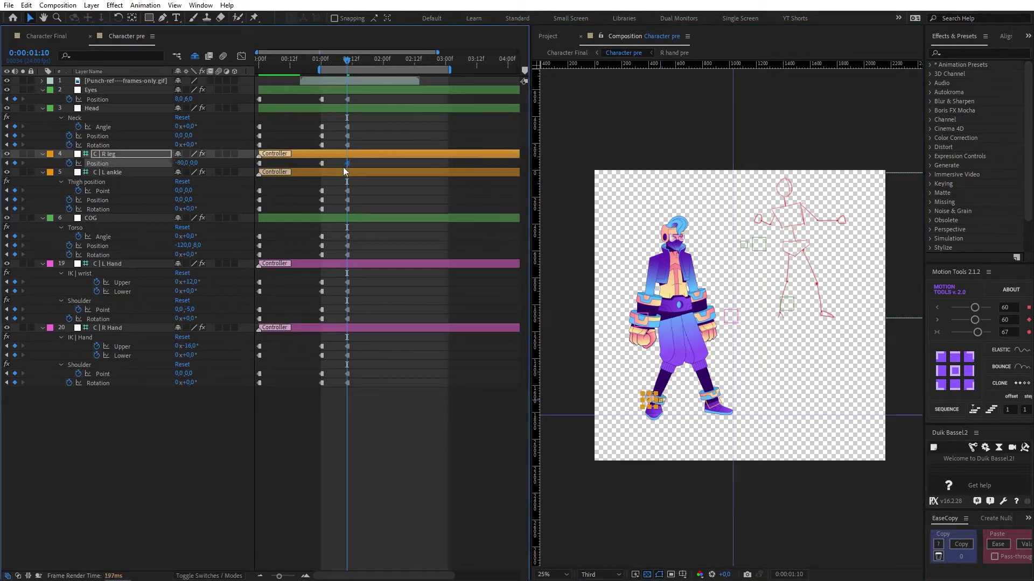
pyautogui.press('Left')
pyautogui.press('Left')
pyautogui.press('Left')
pyautogui.press('Left')
pyautogui.press('Left')
pyautogui.press('Left')
pyautogui.press('Left')
pyautogui.press('Left')
pyautogui.press('Left')
pyautogui.click(665, 467)
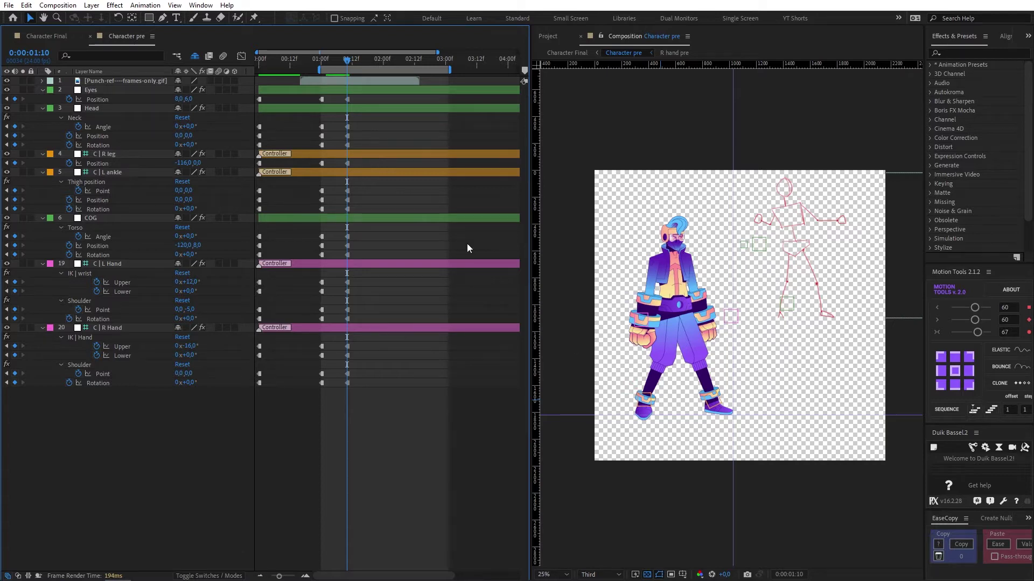
# Step: Set the COG Torso Rotation and Torso Angle both to -10°
pyautogui.click(367, 218)
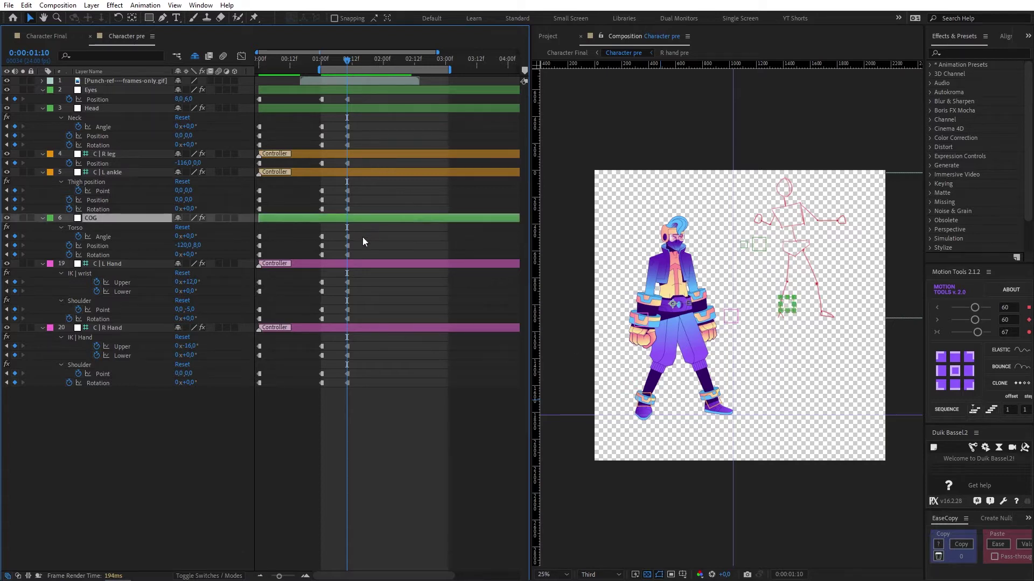
pyautogui.click(190, 255)
pyautogui.write('-10')
pyautogui.press('Return')
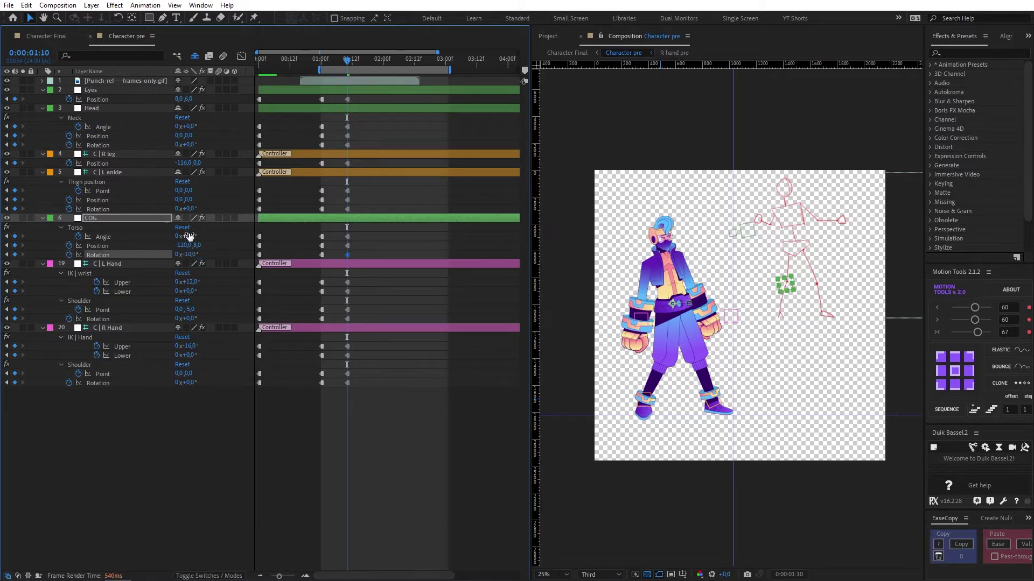
pyautogui.click(188, 235)
pyautogui.write('-10')
pyautogui.press('Return')
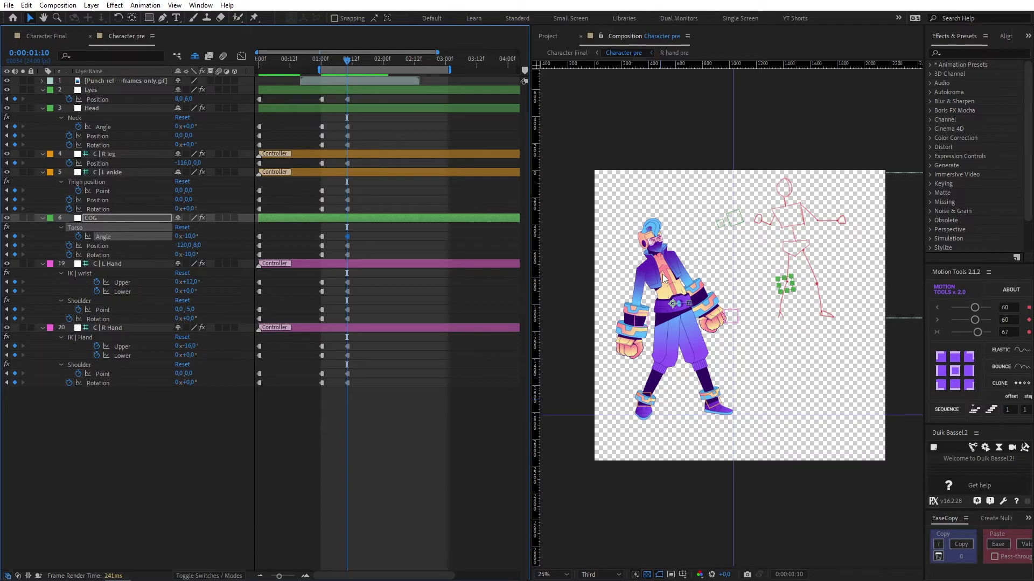
# Step: Set the C | R Hand IK Upper angle to 45° and Lower angle to -130°
pyautogui.click(119, 264)
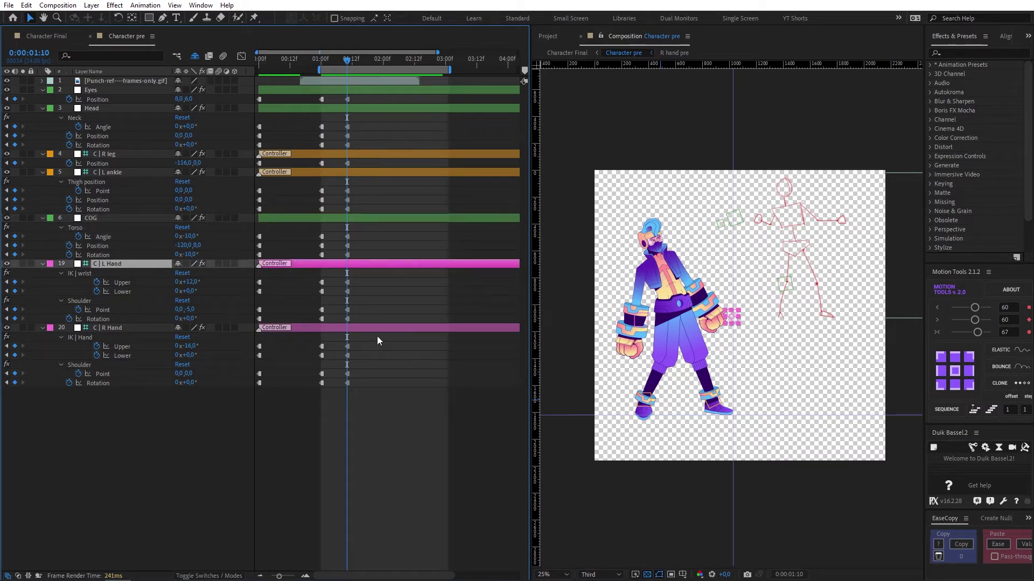
pyautogui.click(351, 328)
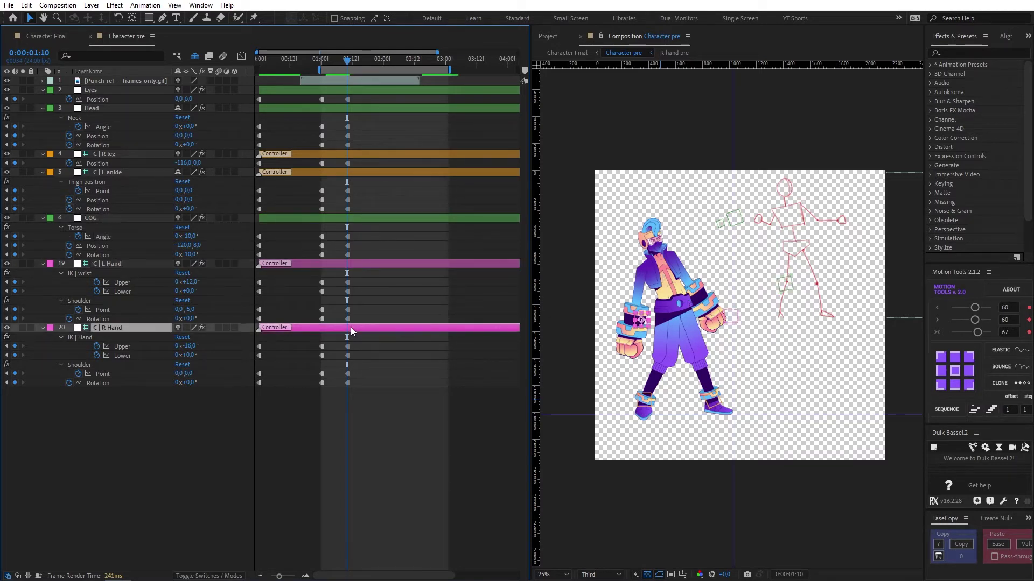
pyautogui.click(192, 346)
pyautogui.write('45')
pyautogui.click(190, 354)
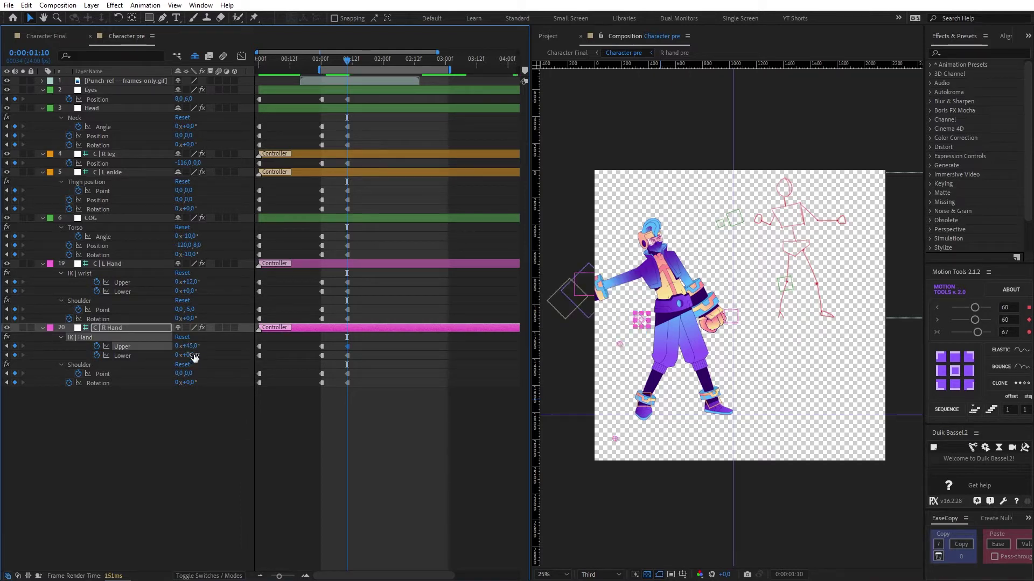
pyautogui.write('-130')
pyautogui.click(419, 389)
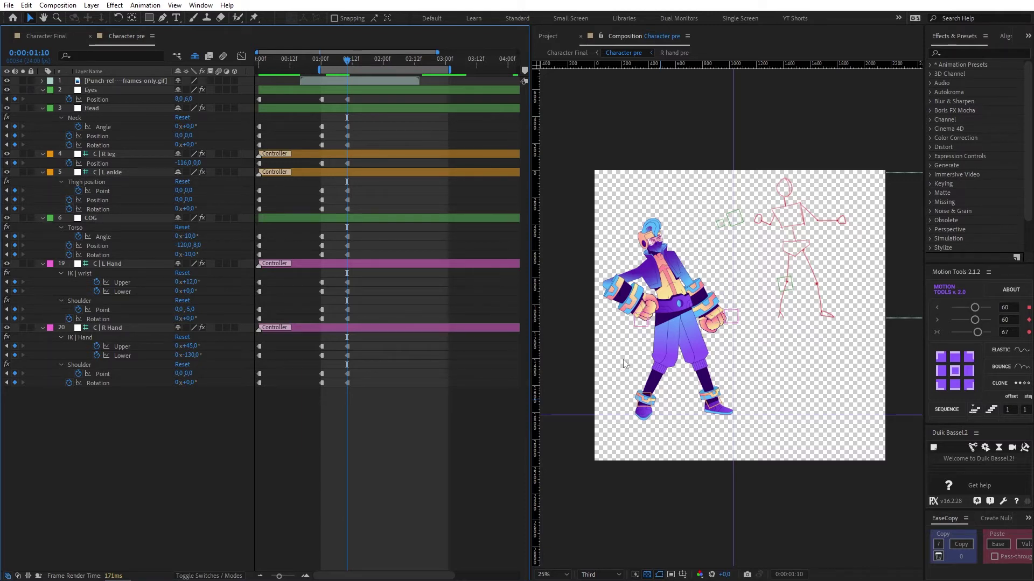
# Step: Set the C | L Hand wrist IK Upper to -25° and Lower to -10°
pyautogui.click(731, 321)
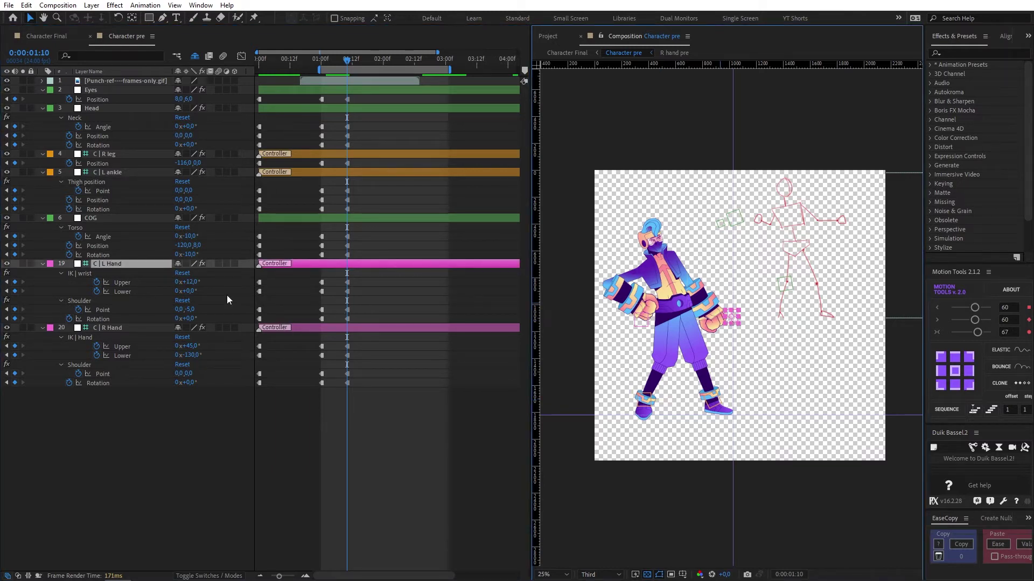
pyautogui.moveTo(187, 283); pyautogui.dragTo(192, 285)
pyautogui.click(191, 283)
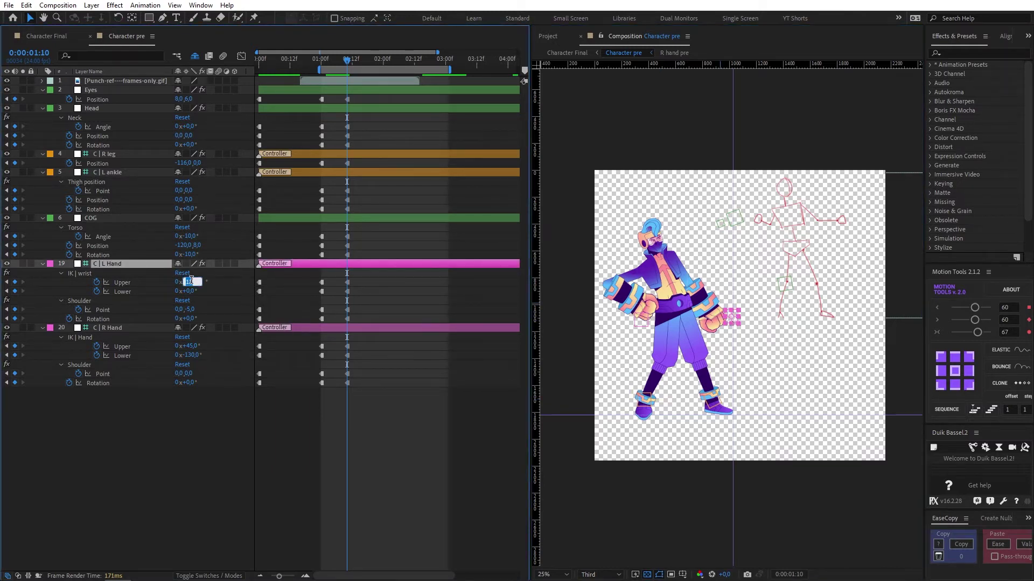
pyautogui.write('-25')
pyautogui.press('Return')
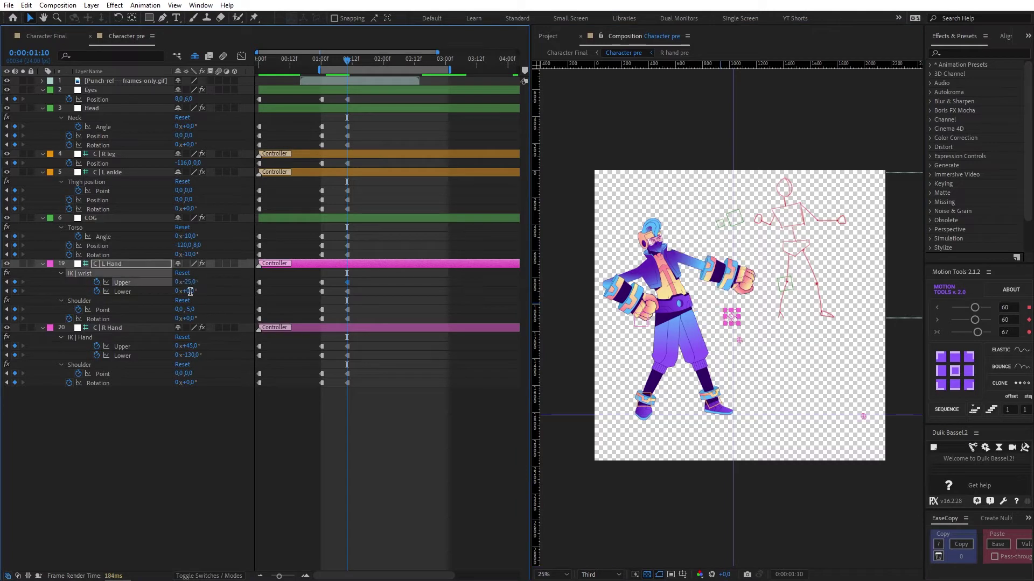
pyautogui.click(189, 291)
pyautogui.write('-50')
pyautogui.press('Return')
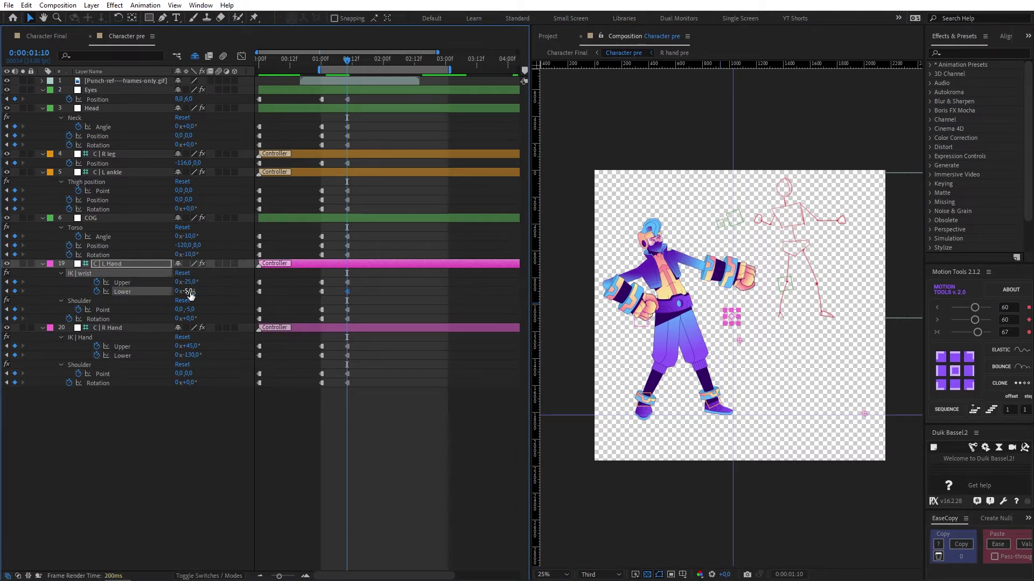
pyautogui.click(189, 291)
pyautogui.write('-10')
pyautogui.press('Return')
pyautogui.click(384, 292)
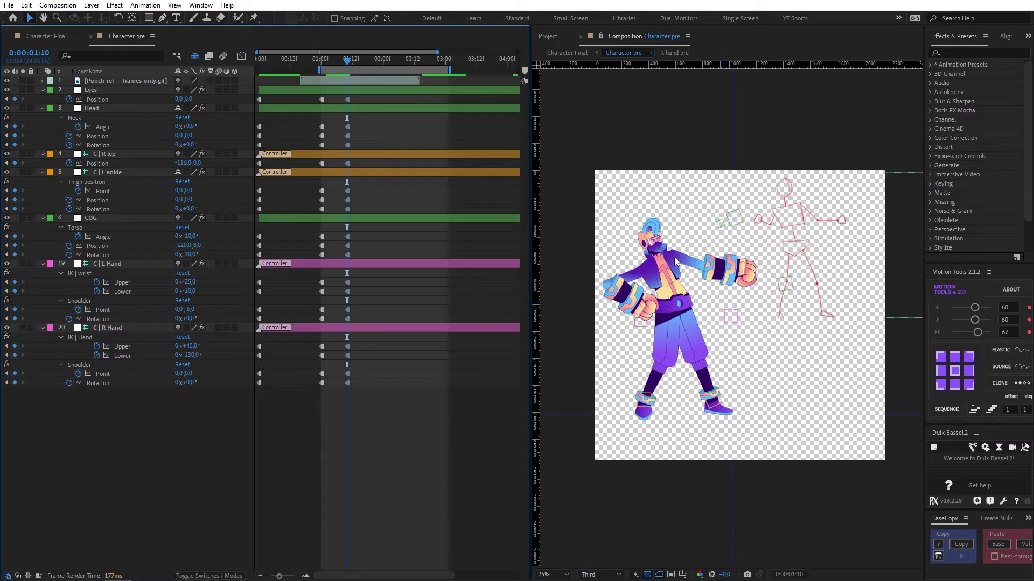
# Step: Set the left hand's Shoulder Point to 10, 14
pyautogui.scroll(4, 675, 258)
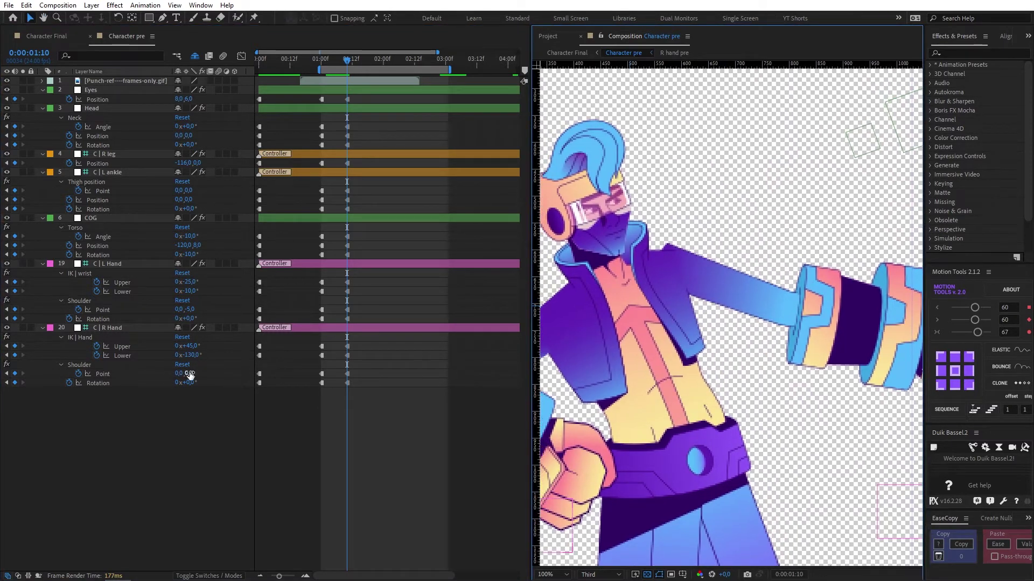
pyautogui.moveTo(189, 375); pyautogui.dragTo(200, 373)
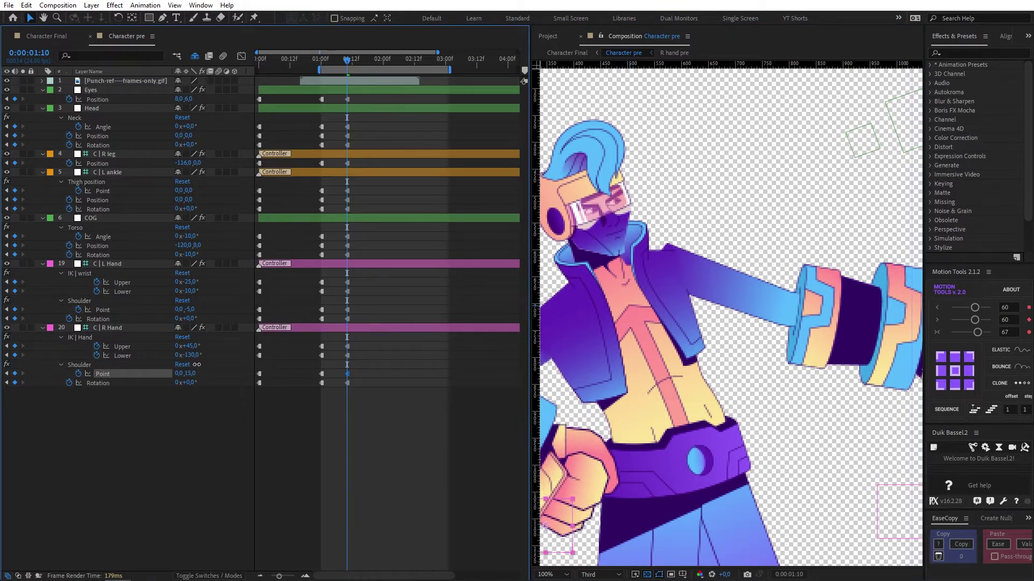
pyautogui.hotkey('ctrl', 'z')
pyautogui.click(191, 309)
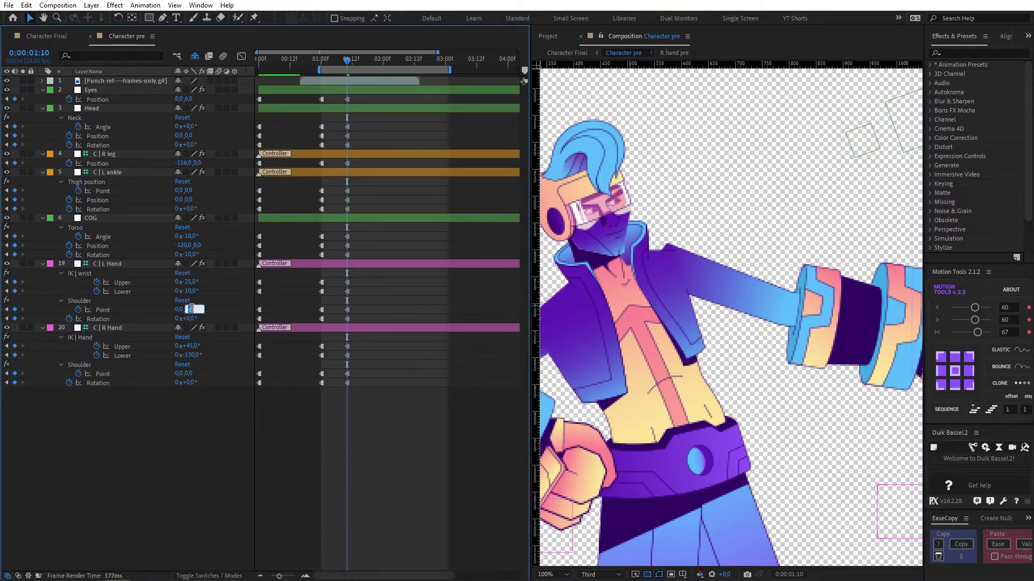
pyautogui.press('Return')
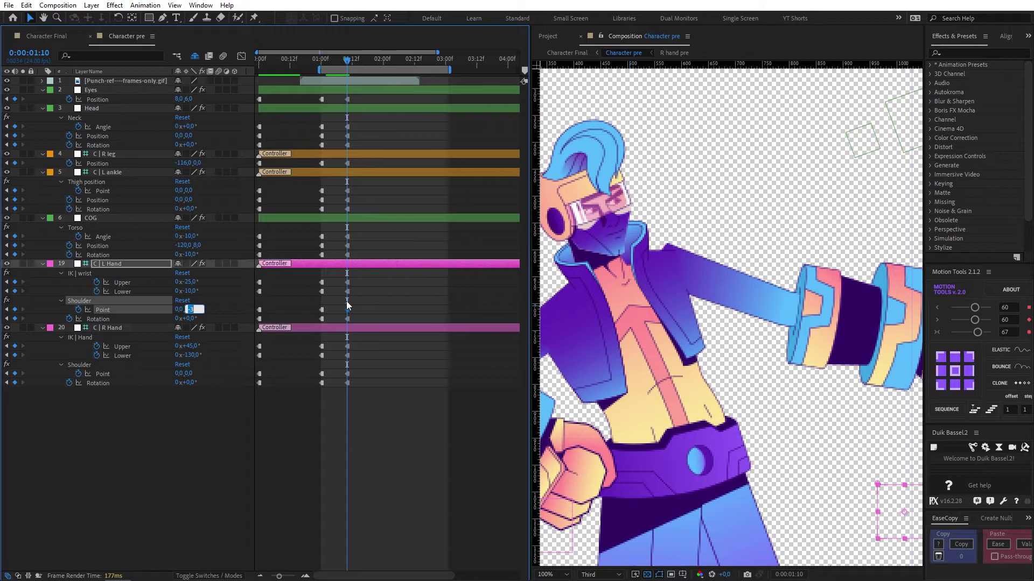
pyautogui.moveTo(864, 463); pyautogui.dragTo(836, 482)
pyautogui.press('v')
pyautogui.click(413, 417)
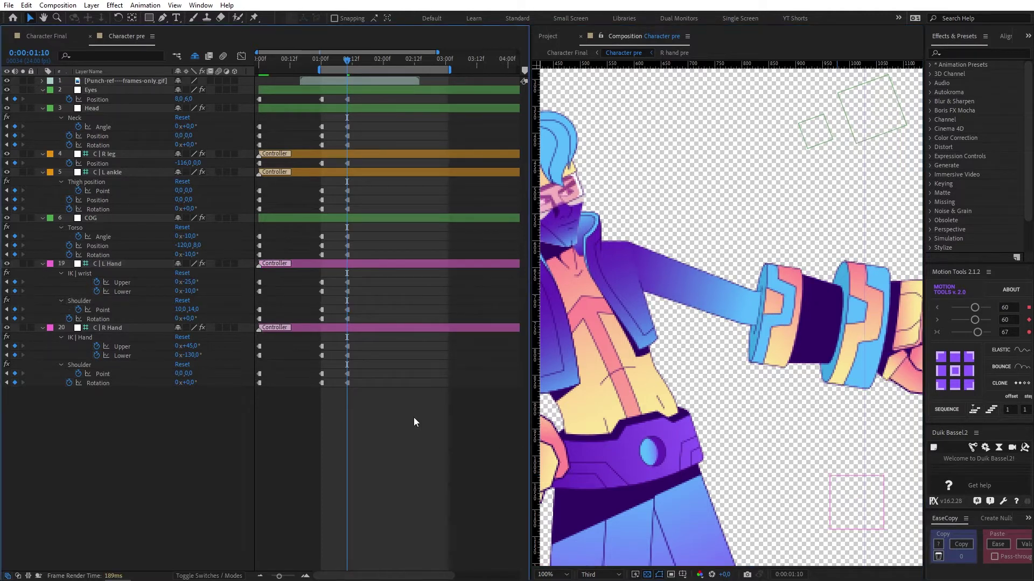
pyautogui.scroll(-3, 673, 320)
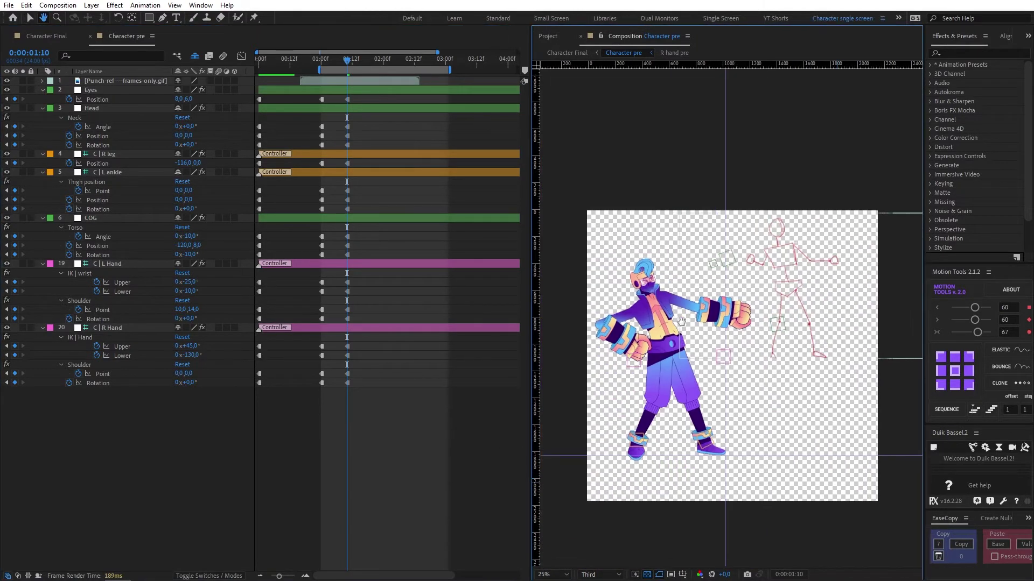
# Step: Enter -5 for both the Head layer's Neck Rotation and Neck Angle
pyautogui.press('v')
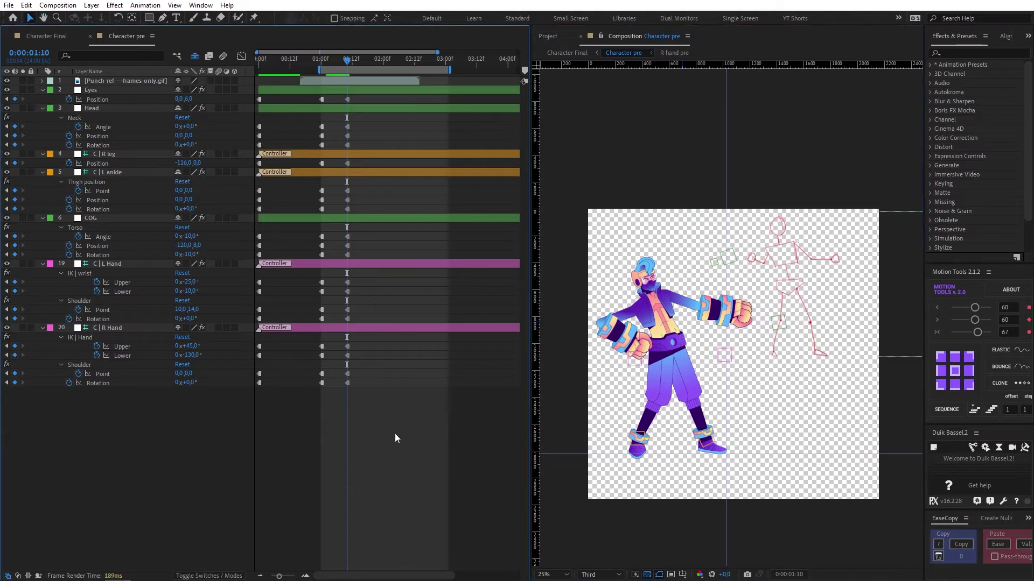
pyautogui.click(188, 145)
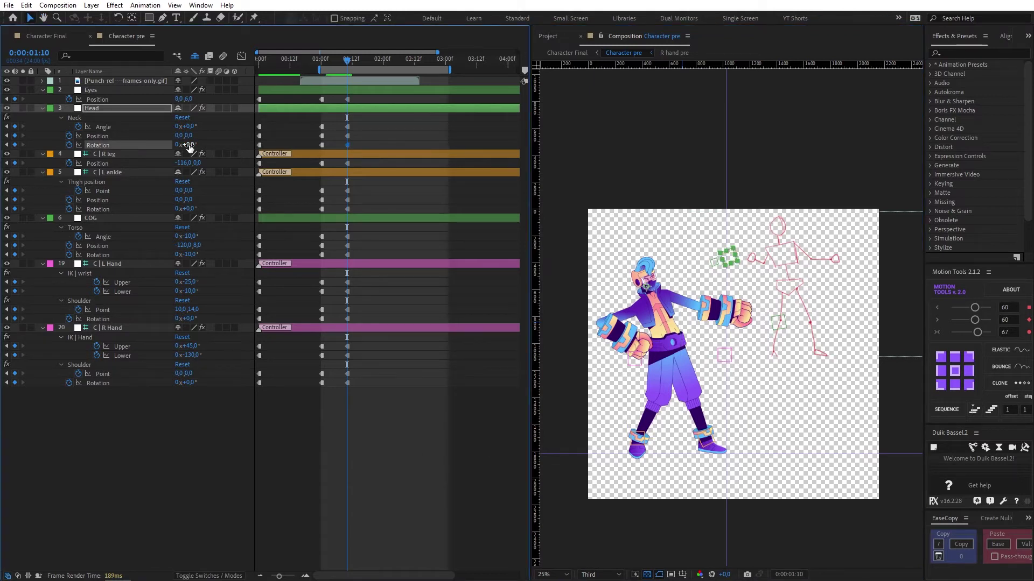
pyautogui.click(188, 146)
pyautogui.write('-5')
pyautogui.press('Return')
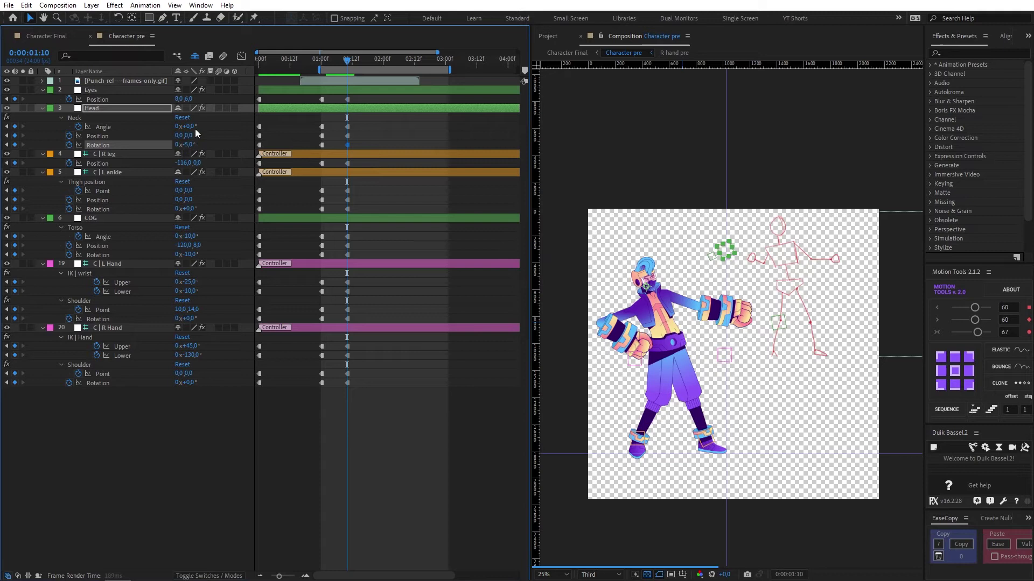
pyautogui.click(188, 126)
pyautogui.write('-5')
pyautogui.press('Return')
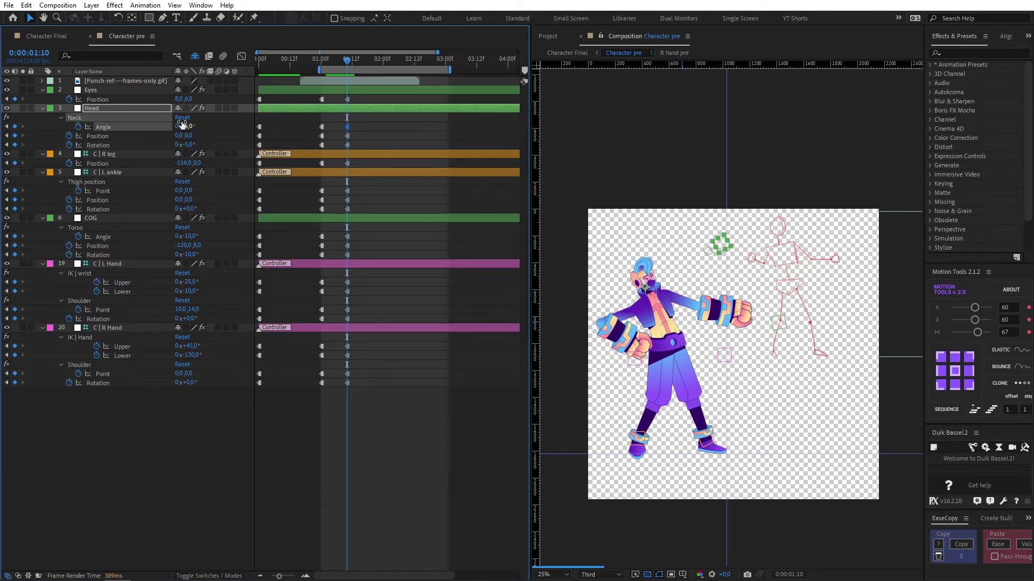
pyautogui.click(365, 141)
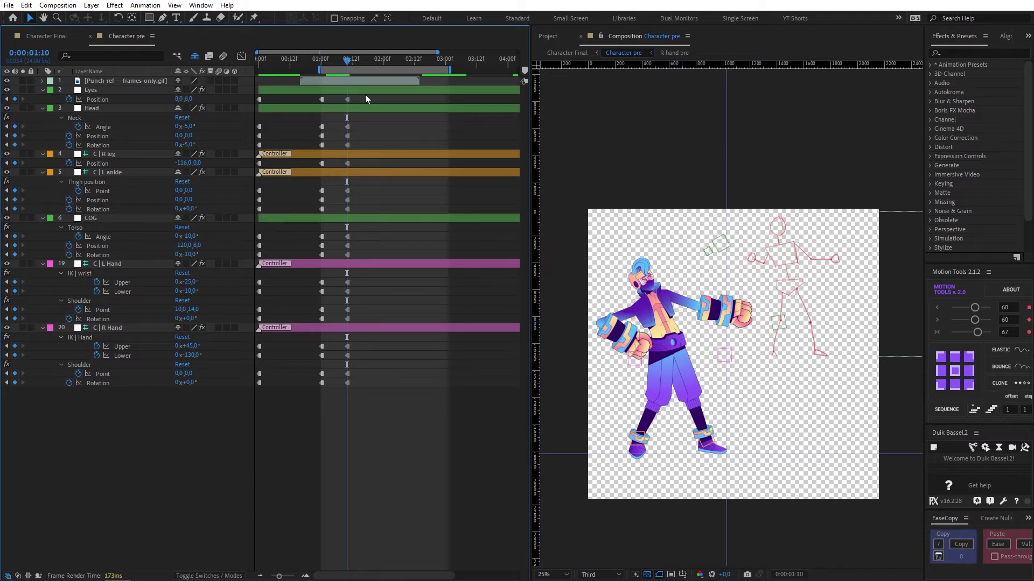
pyautogui.hotkey('shift', 'pagedown')
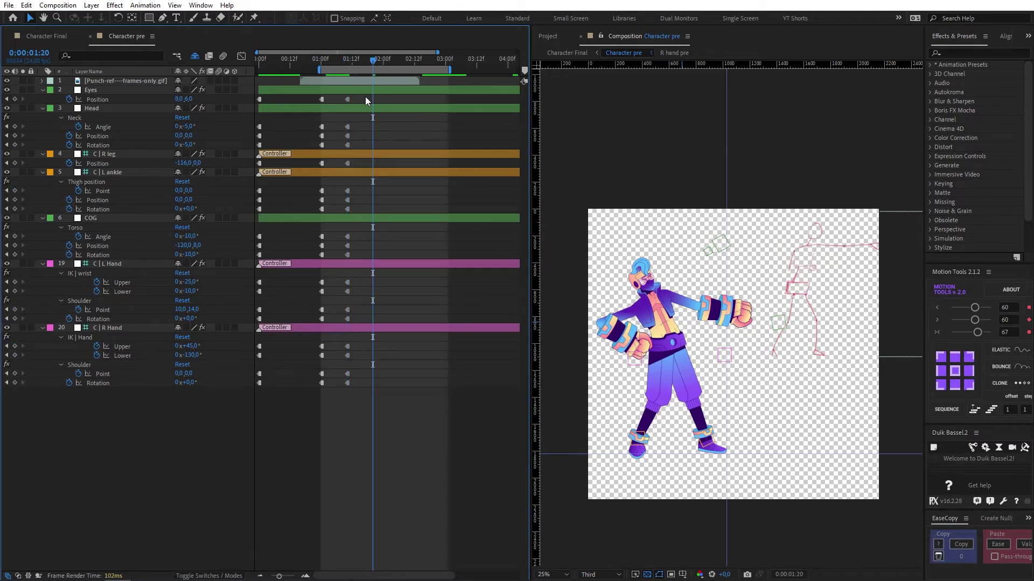
pyautogui.moveTo(331, 97); pyautogui.dragTo(318, 447)
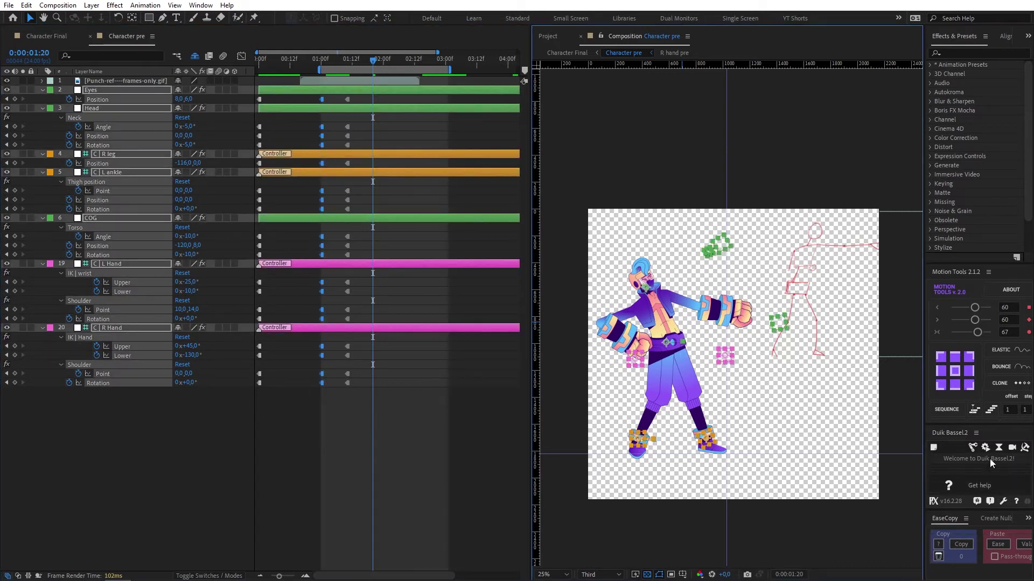
pyautogui.click(999, 381)
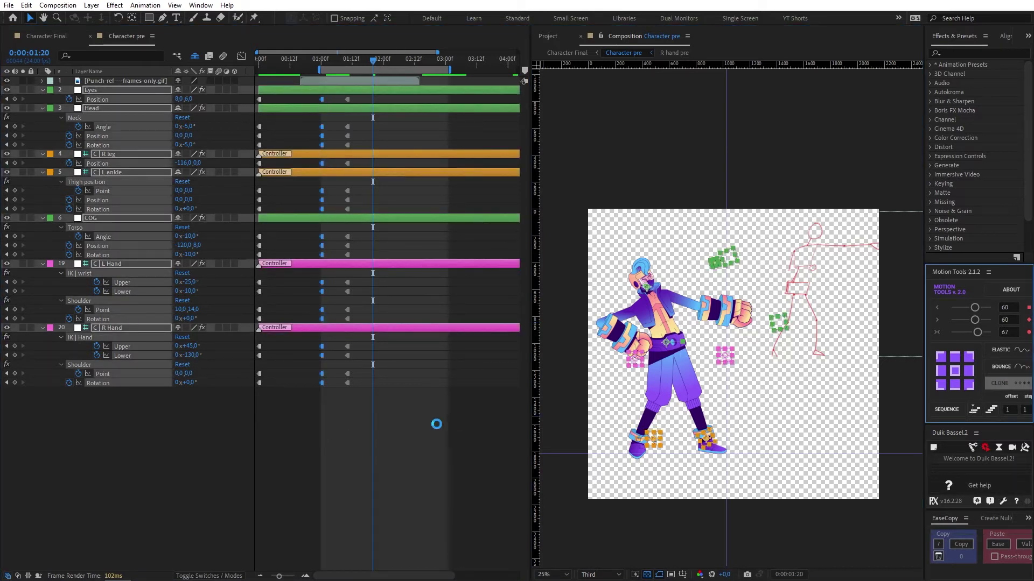
pyautogui.click(428, 424)
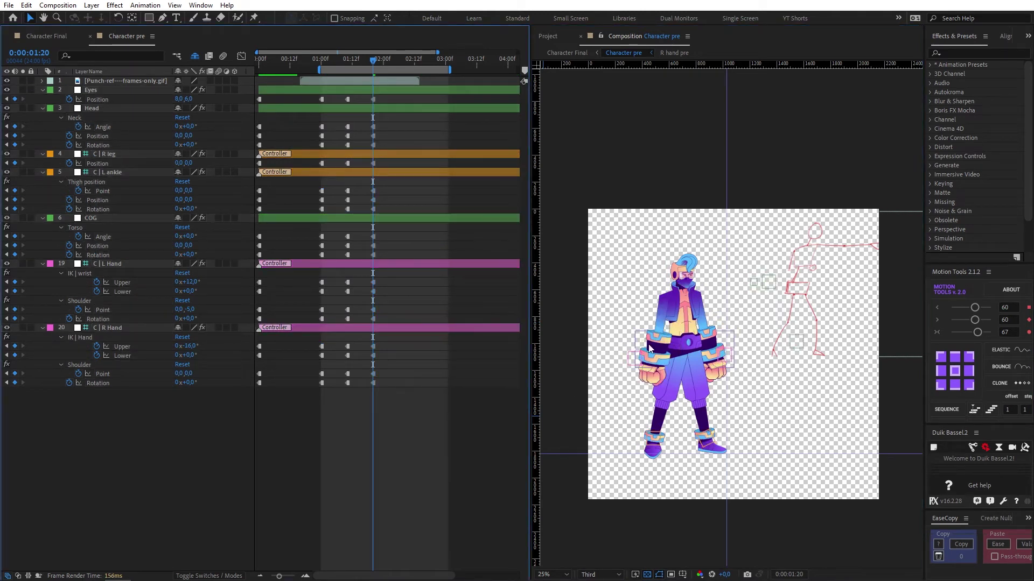
# Step: Nudge the COG position forward and down, and slide the right foot back to -116
pyautogui.click(373, 246)
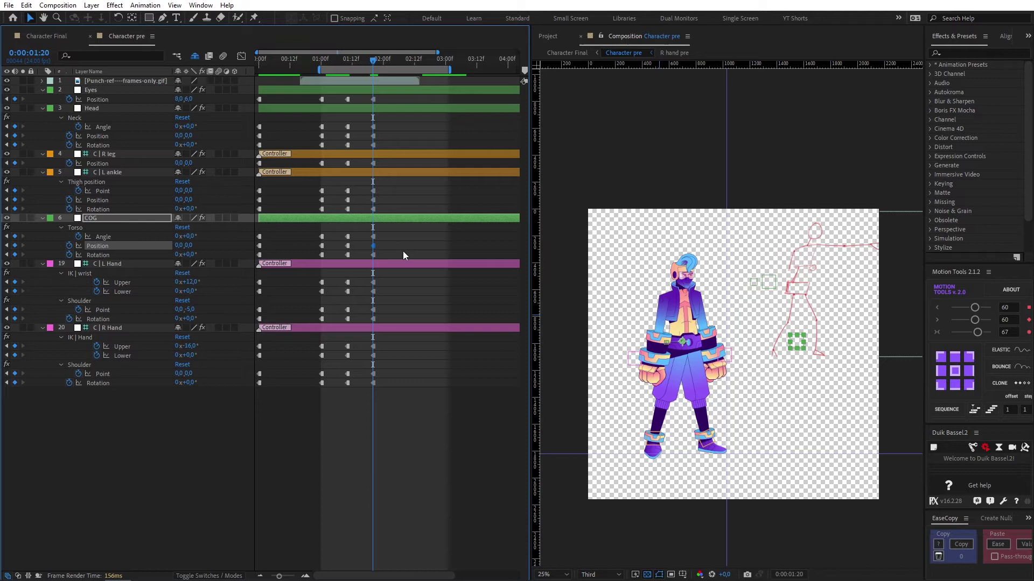
pyautogui.hotkey('ctrl', 'v')
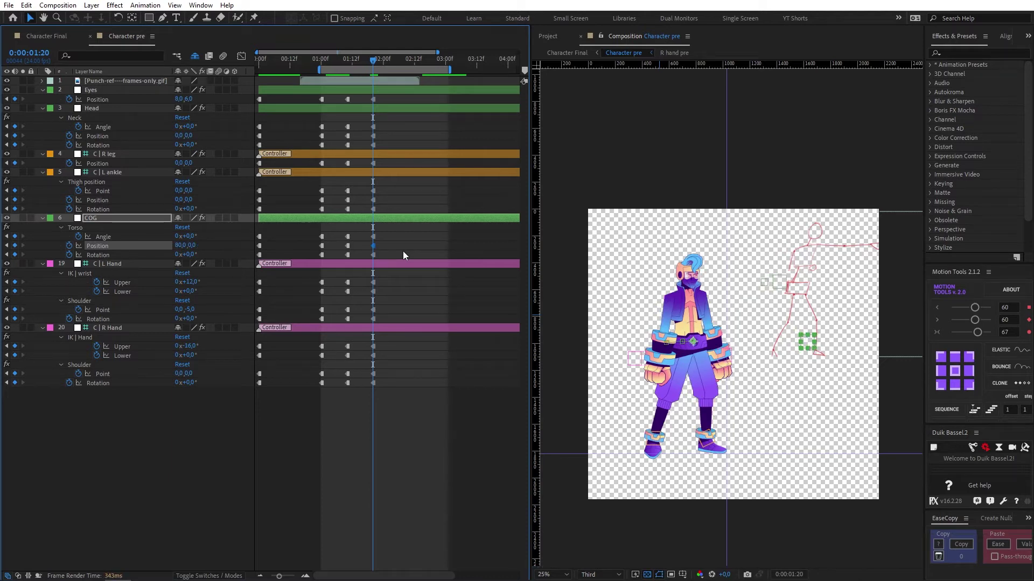
pyautogui.hotkey('ctrl', 'v')
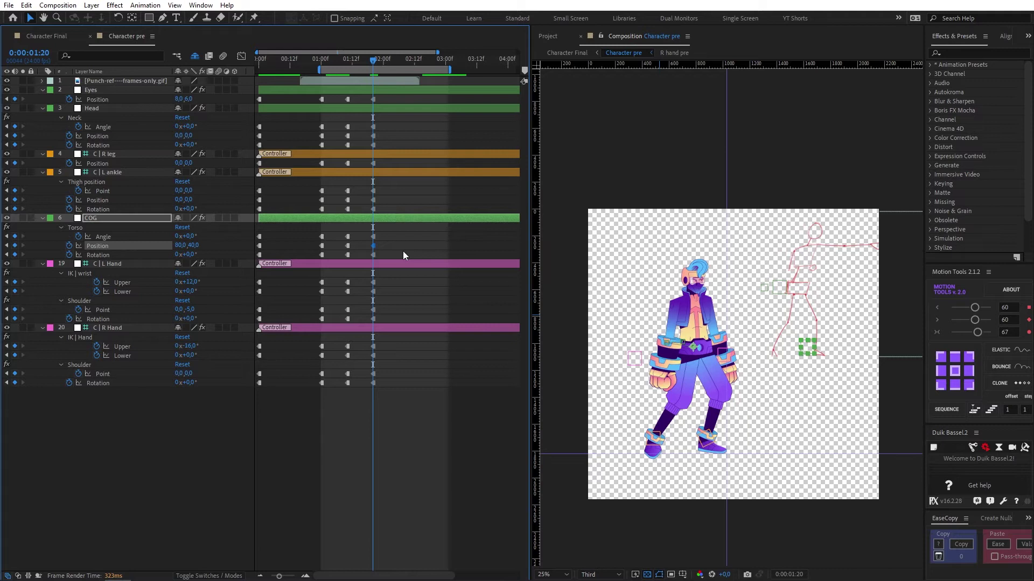
pyautogui.hotkey('ctrl', 'v')
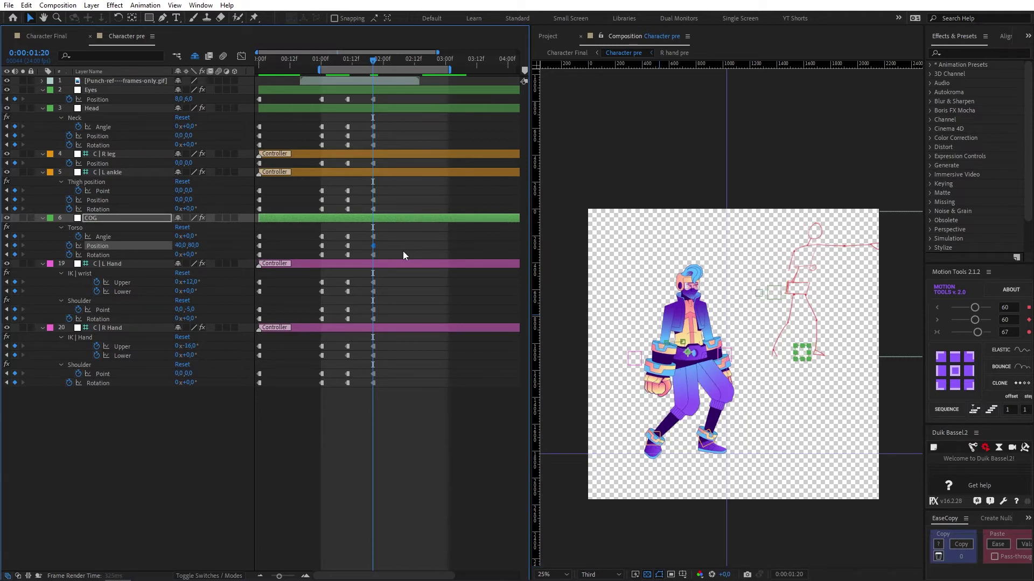
pyautogui.hotkey('ctrl', 'v')
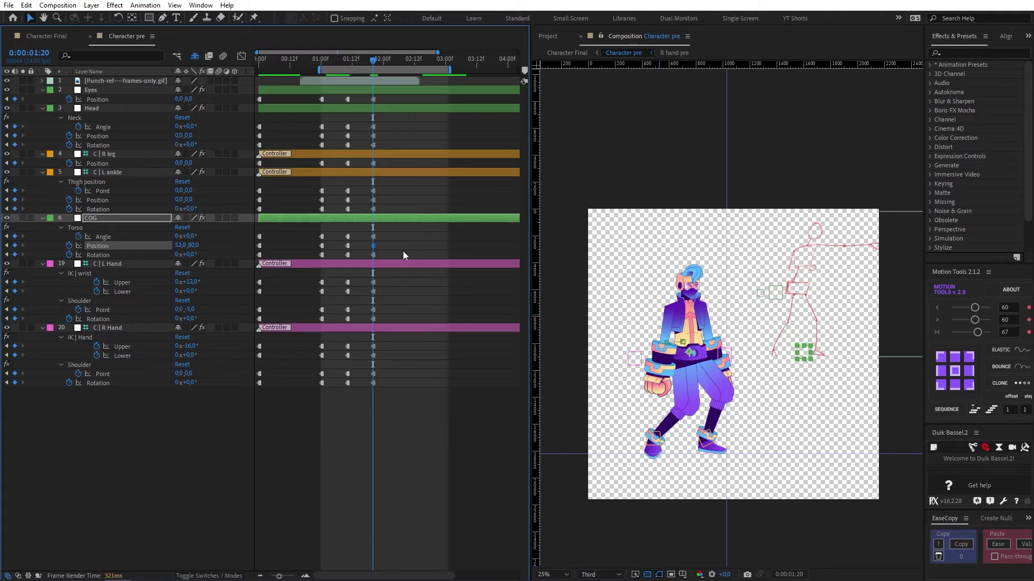
pyautogui.click(347, 164)
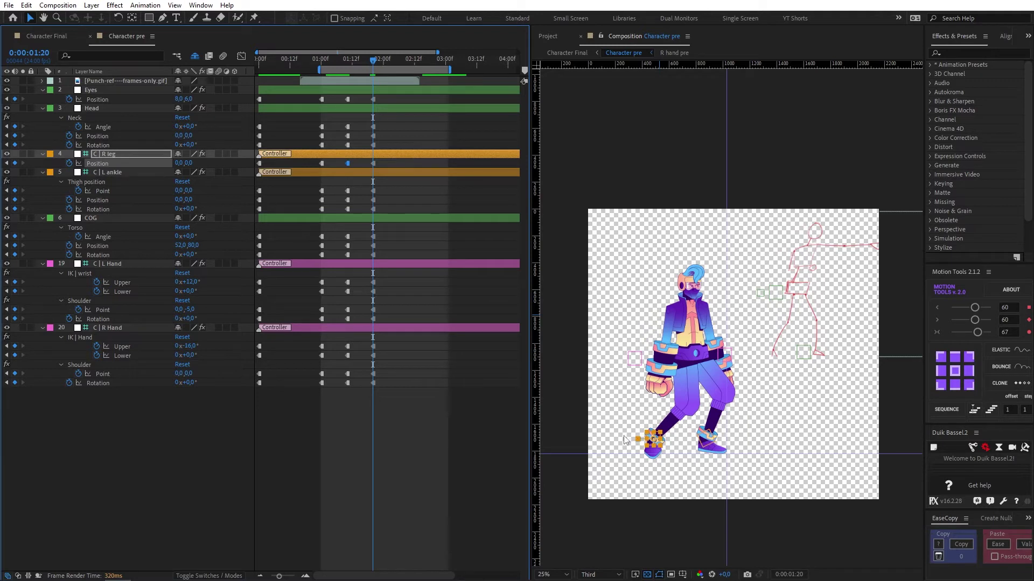
pyautogui.hotkey('shift', 'Left')
pyautogui.hotkey('shift', 'Left')
pyautogui.hotkey('shift', 'Left')
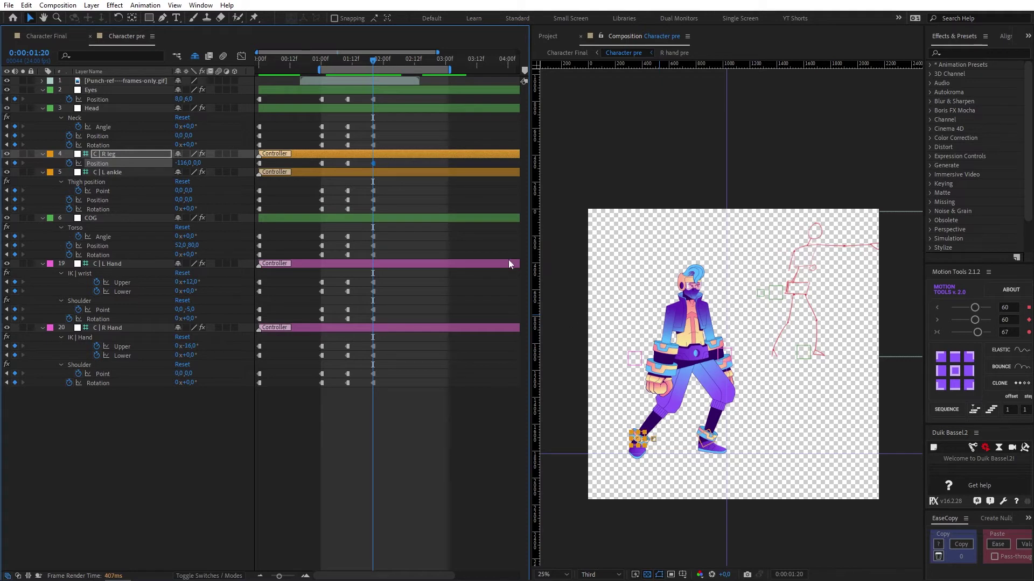
# Step: Fine-tune the COG position to settle at 52, 64
pyautogui.click(370, 248)
pyautogui.press('Up')
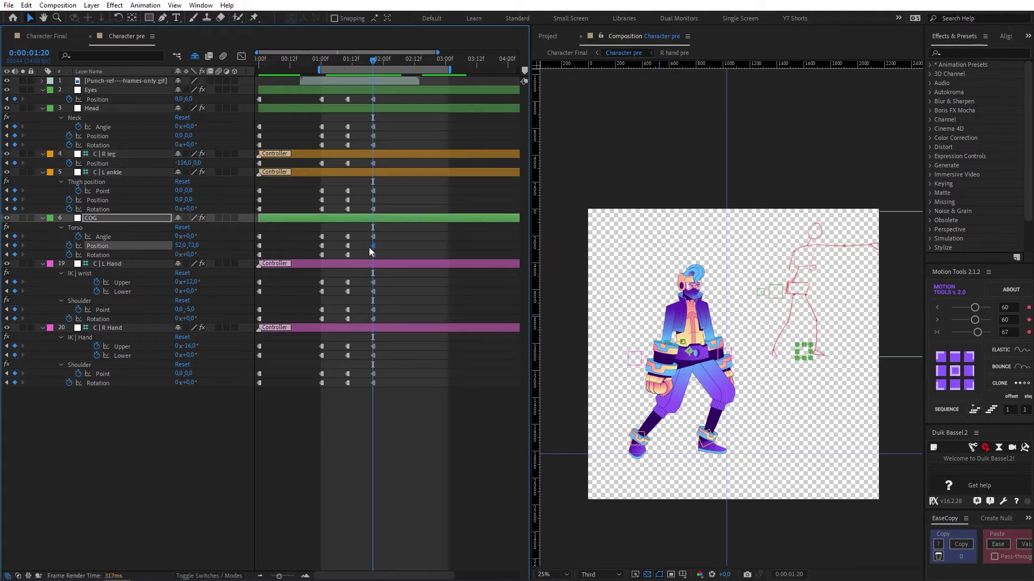
pyautogui.press('Up')
pyautogui.press('Up')
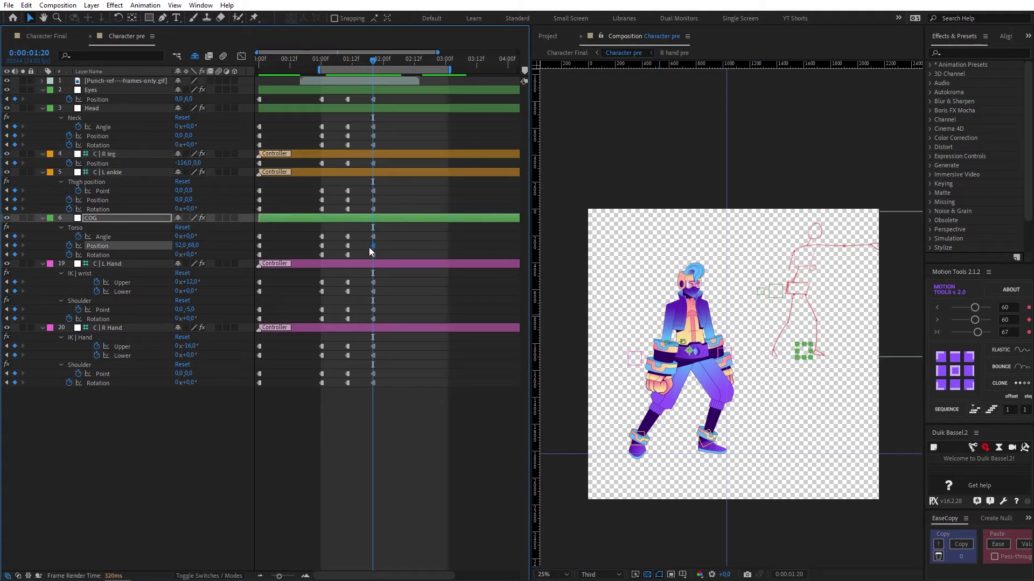
pyautogui.press('Up')
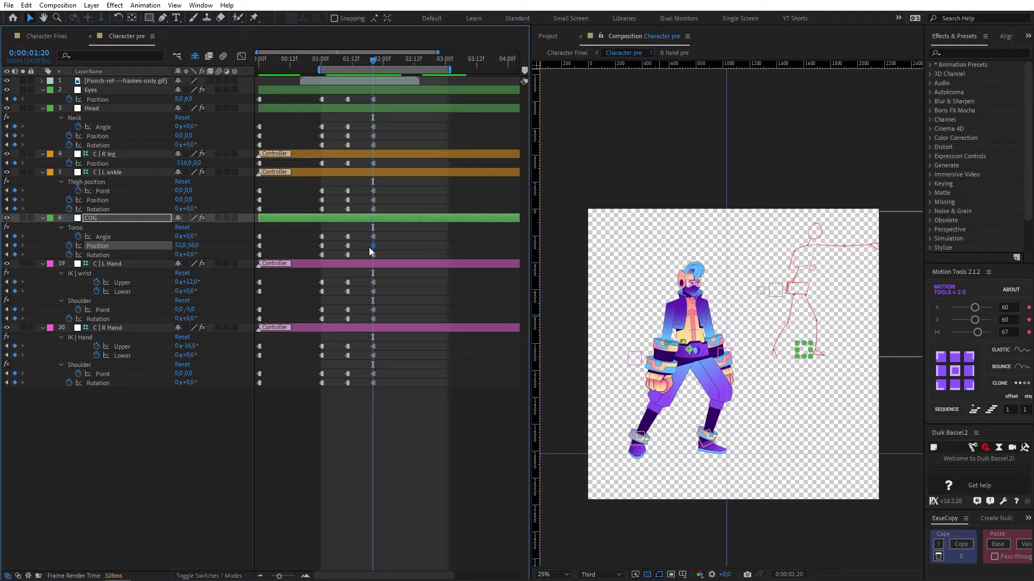
pyautogui.press('Down')
pyautogui.press('Down')
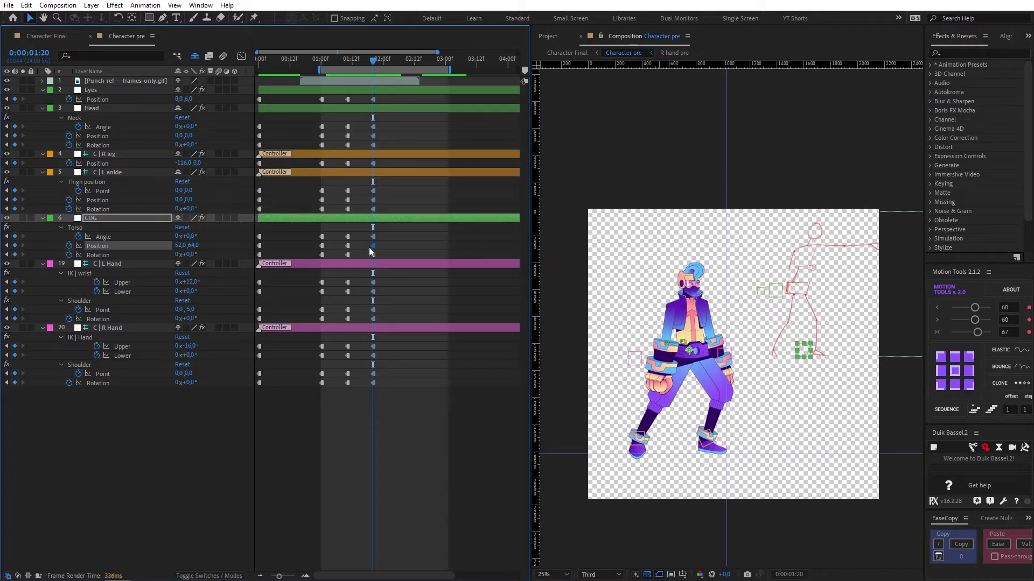
pyautogui.press('F2')
# Step: Tilt the COG Torso Angle to 15°
pyautogui.click(188, 237)
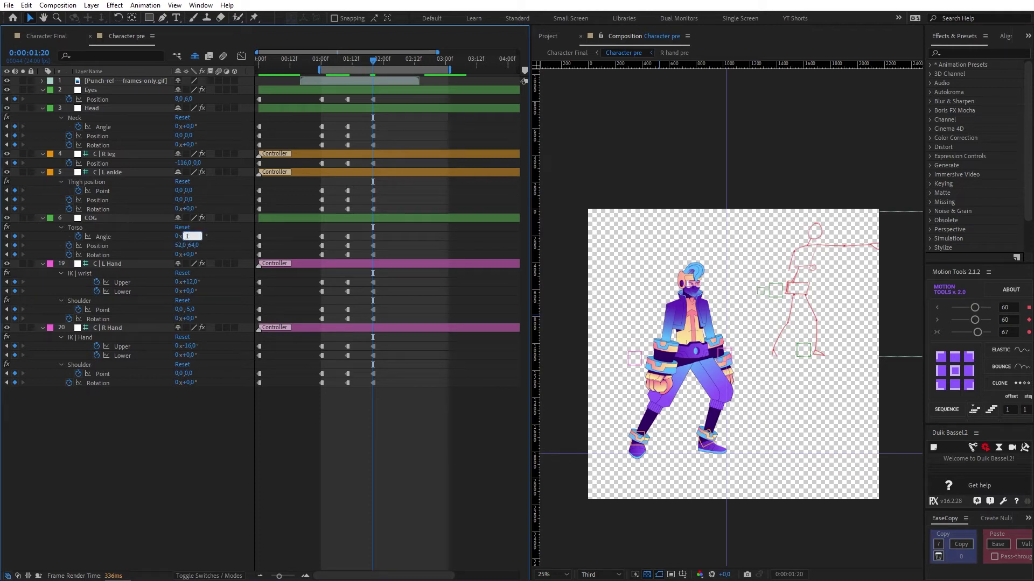
pyautogui.write('15')
pyautogui.press('Return')
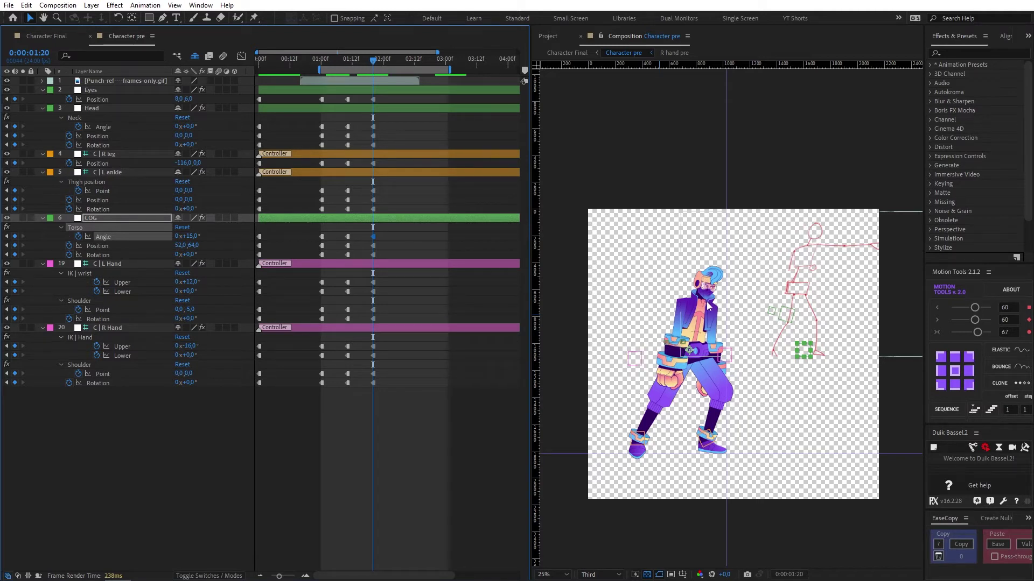
pyautogui.click(393, 335)
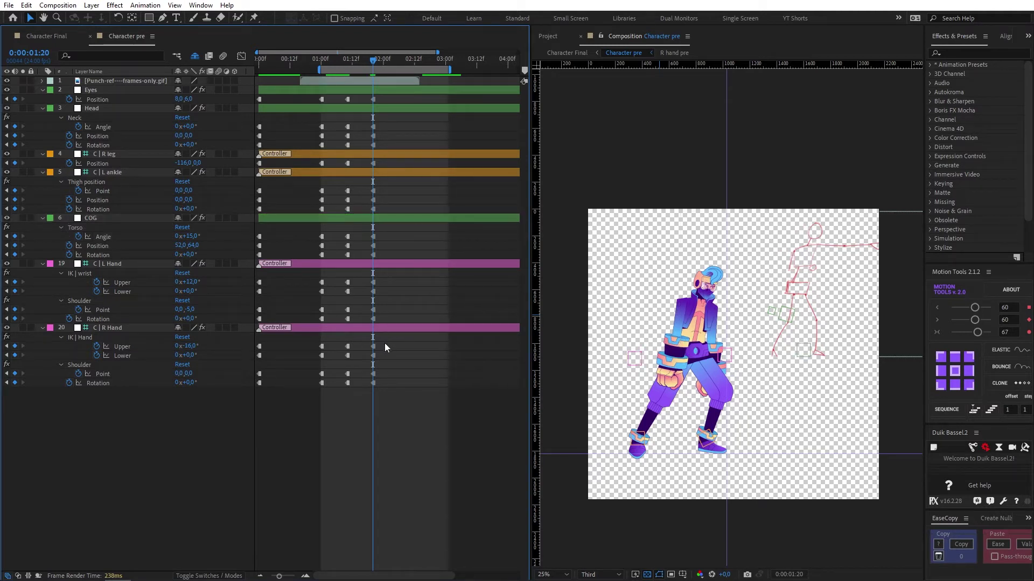
# Step: Rotate the C | R Hand IK Upper angle to -100°
pyautogui.click(374, 346)
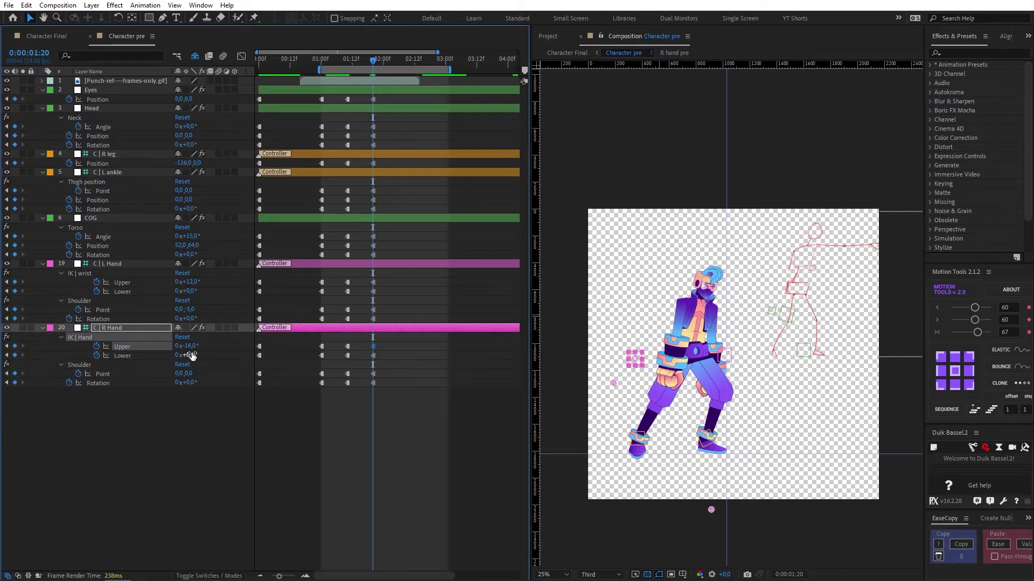
pyautogui.moveTo(193, 349); pyautogui.dragTo(190, 348)
pyautogui.click(189, 347)
pyautogui.write('-100')
pyautogui.press('Return')
pyautogui.click(408, 401)
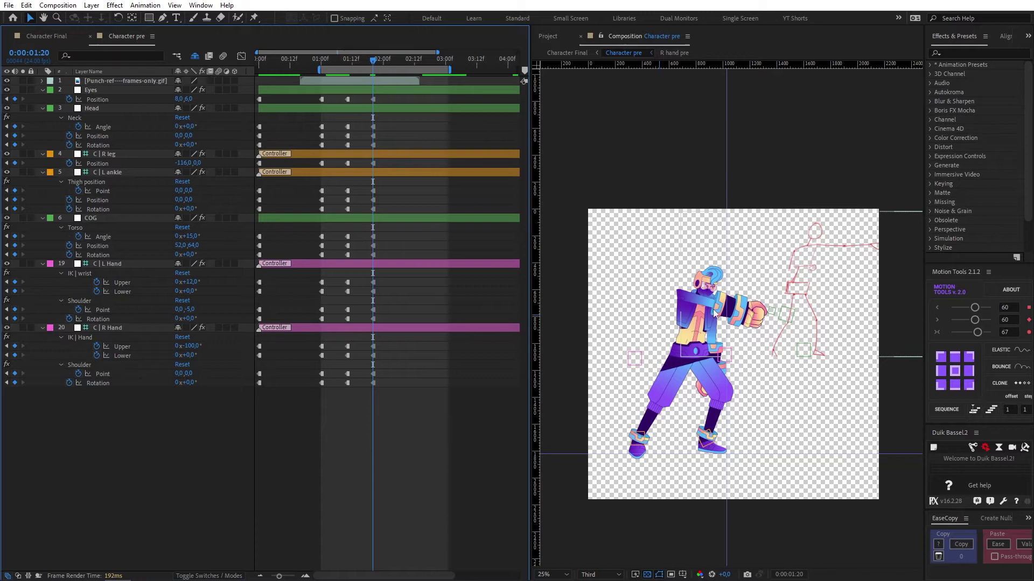
# Step: Push the right Shoulder Point forward to 30, 71
pyautogui.scroll(2, 680, 302)
pyautogui.scroll(2, 681, 305)
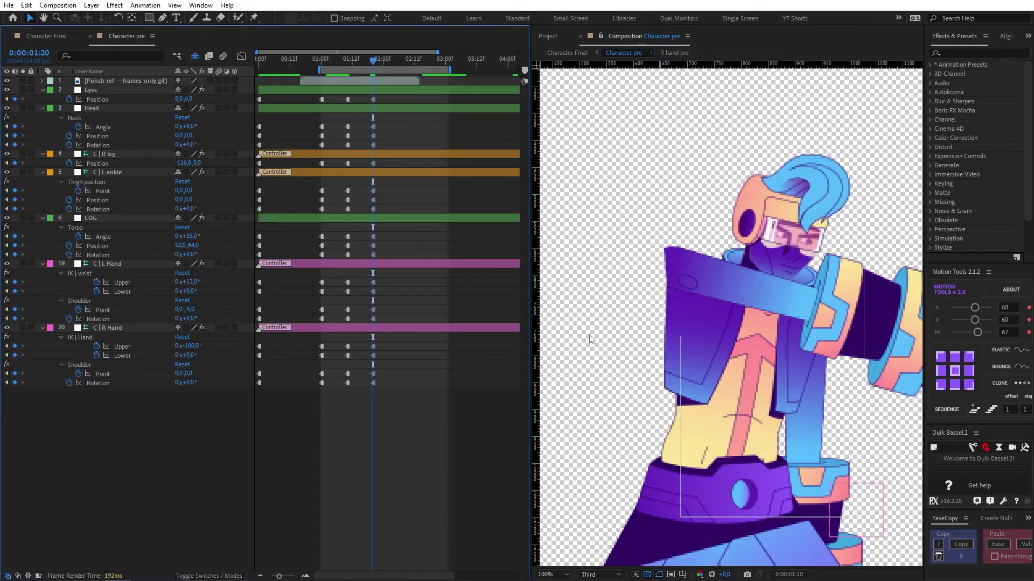
pyautogui.moveTo(189, 373)
pyautogui.mouseDown()
pyautogui.moveTo(213, 374)
pyautogui.moveTo(197, 373)
pyautogui.mouseUp()
pyautogui.click(395, 402)
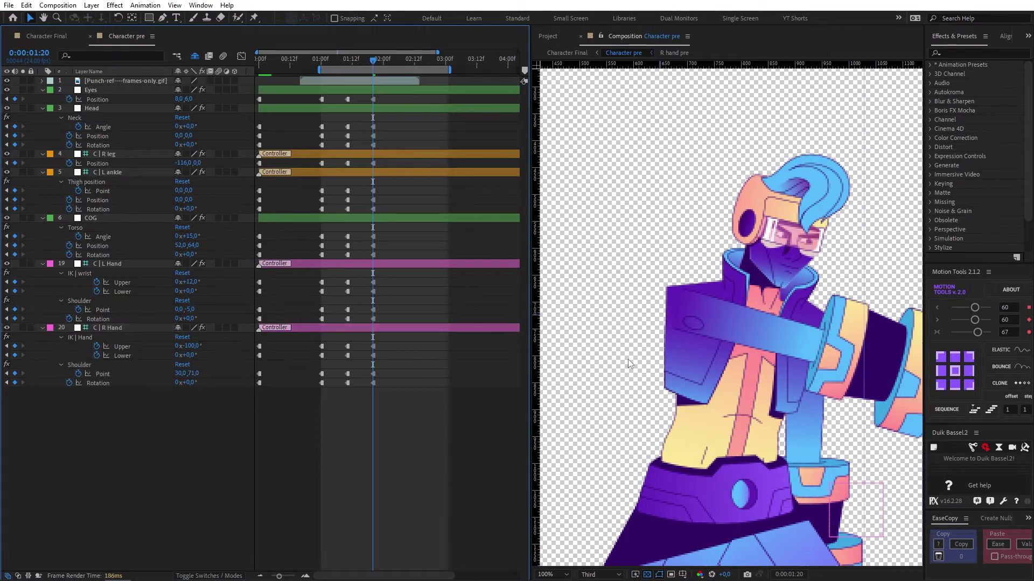
pyautogui.scroll(-4, 627, 359)
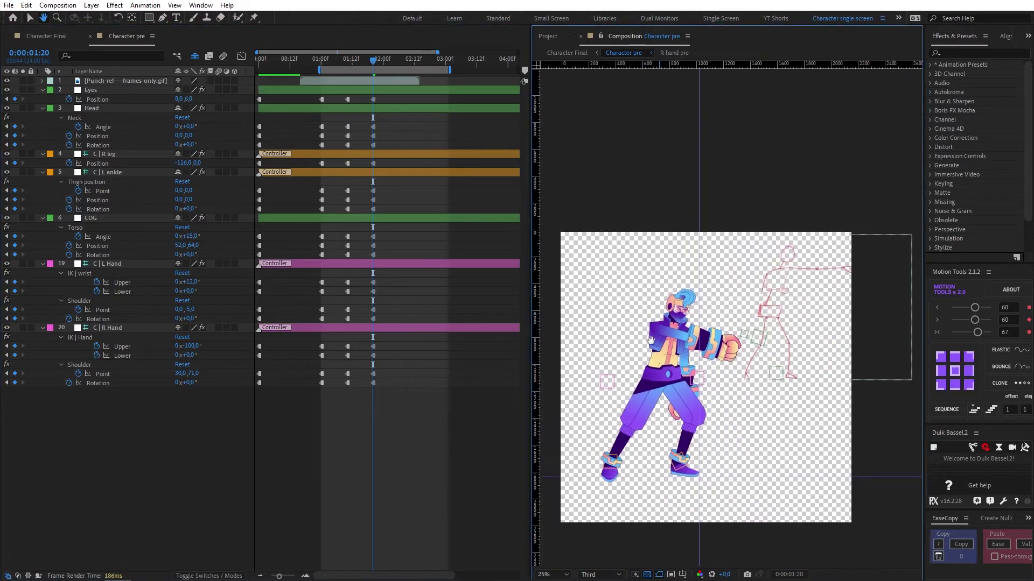
# Step: Set the C | L Hand IK Upper angle to 65°
pyautogui.moveTo(650, 340); pyautogui.dragTo(659, 321)
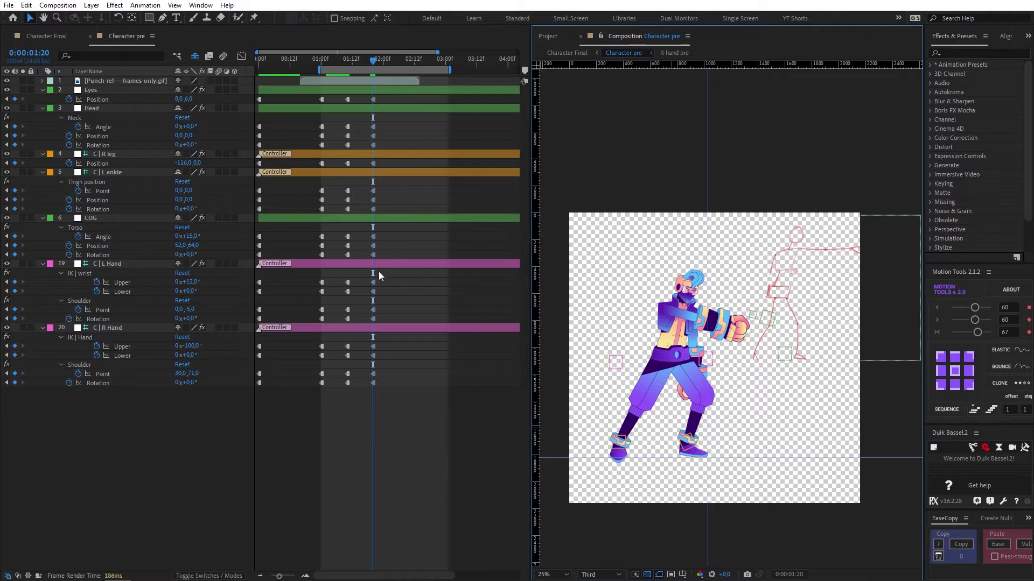
pyautogui.click(141, 265)
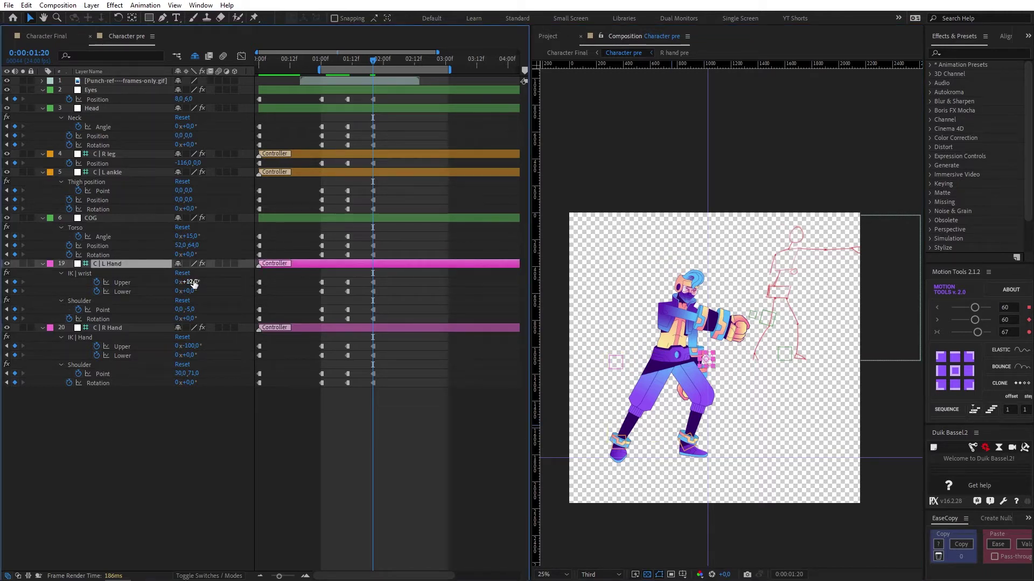
pyautogui.click(193, 282)
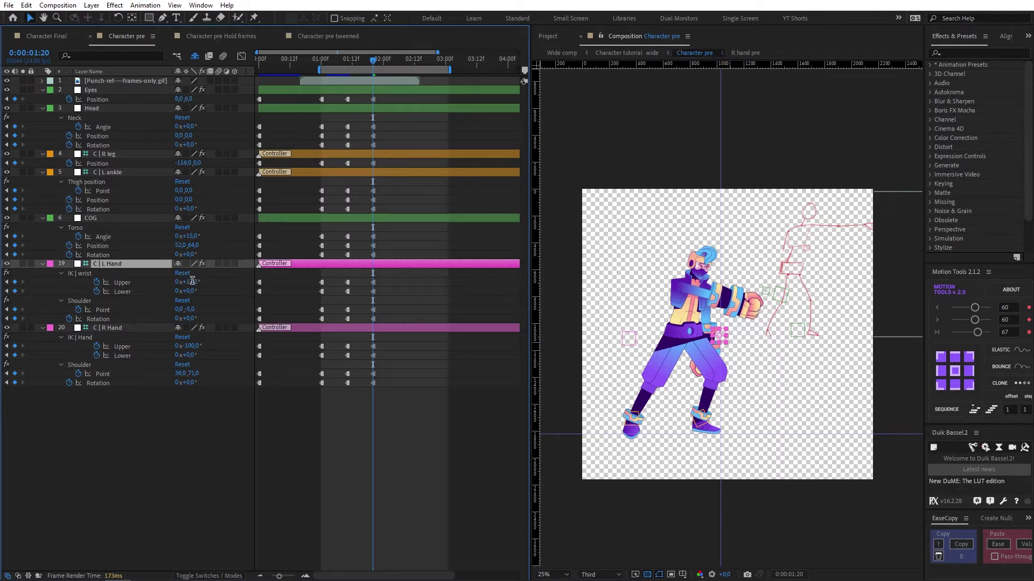
pyautogui.write('65')
pyautogui.press('Return')
pyautogui.click(667, 302)
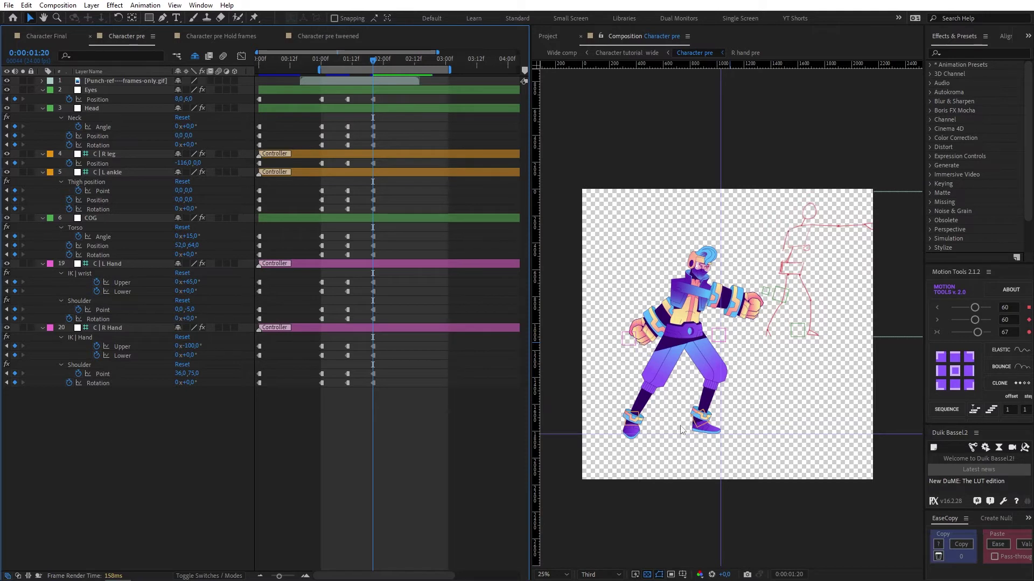
# Step: Key the Head layer's Neck Angle at 5 and Neck Rotation at -5 at 1:20
pyautogui.click(193, 128)
pyautogui.write('5')
pyautogui.press('Return')
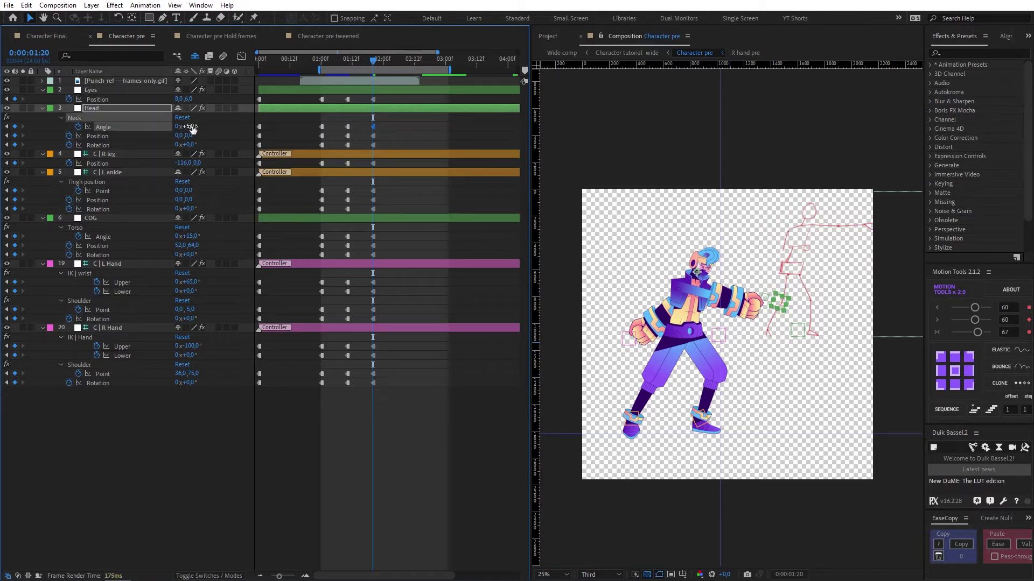
pyautogui.click(184, 144)
pyautogui.write('-5')
pyautogui.press('Return')
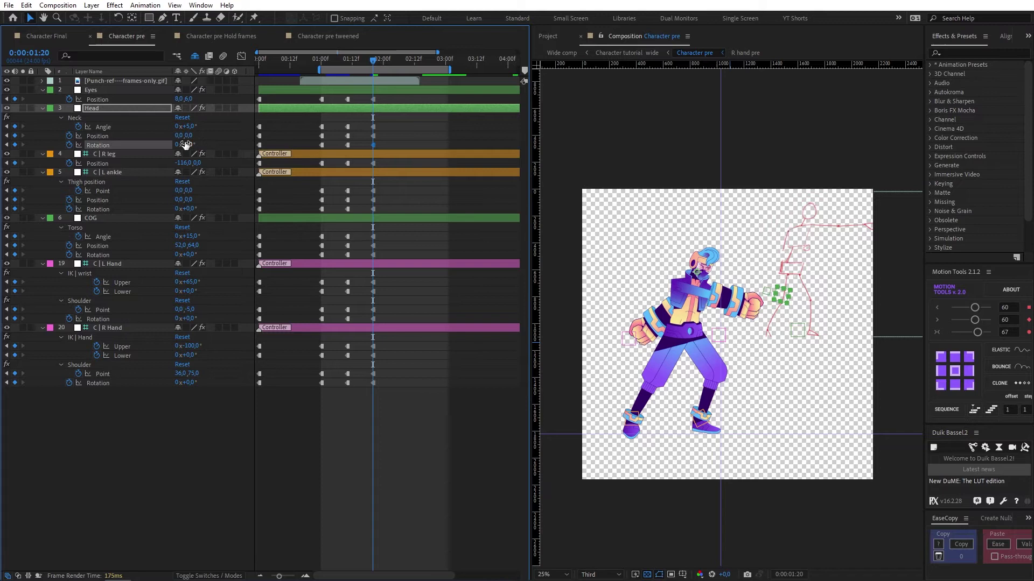
pyautogui.click(435, 197)
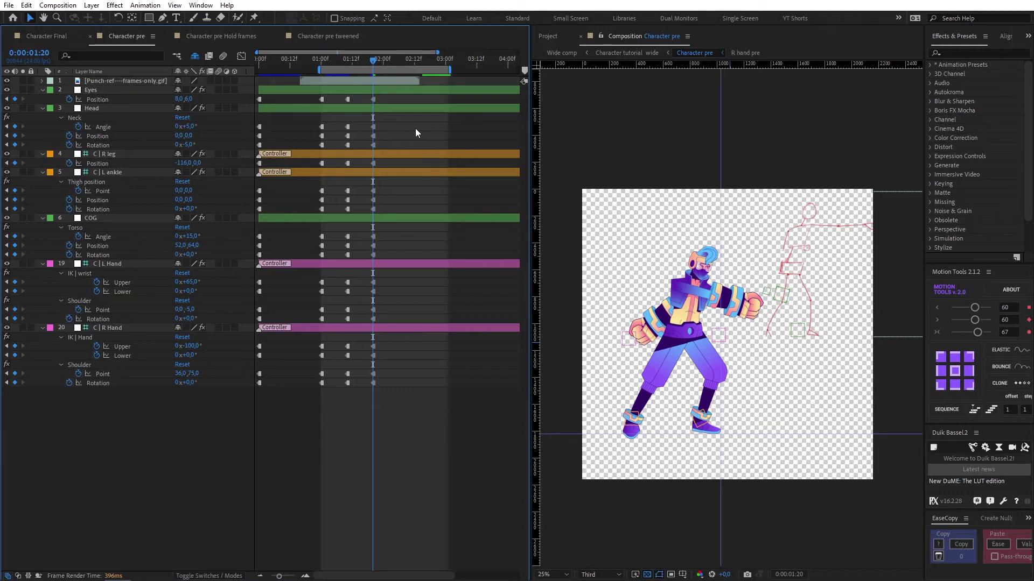
pyautogui.press('j')
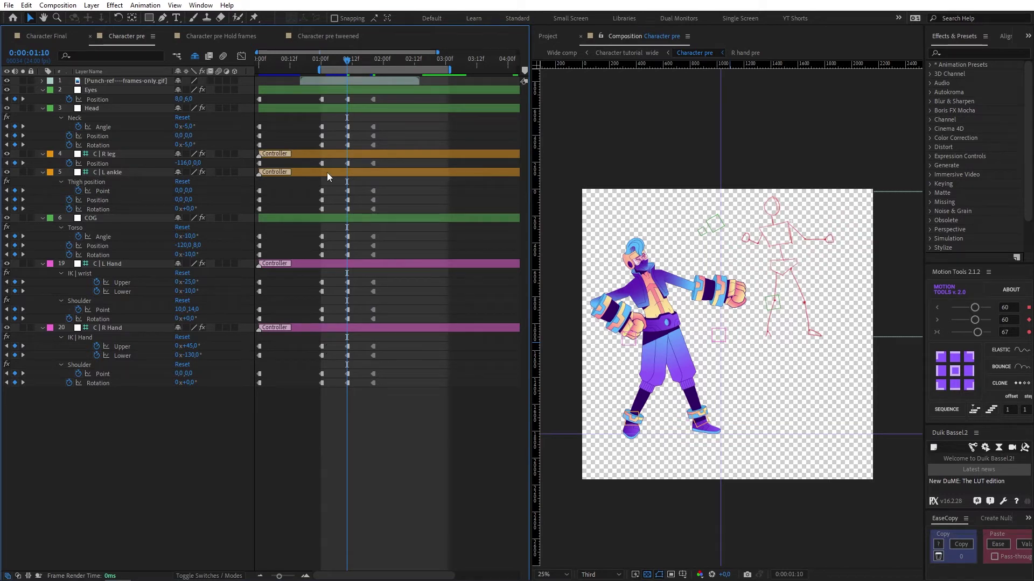
pyautogui.press('k')
pyautogui.press('j')
pyautogui.press('k')
pyautogui.press('j')
pyautogui.press('k')
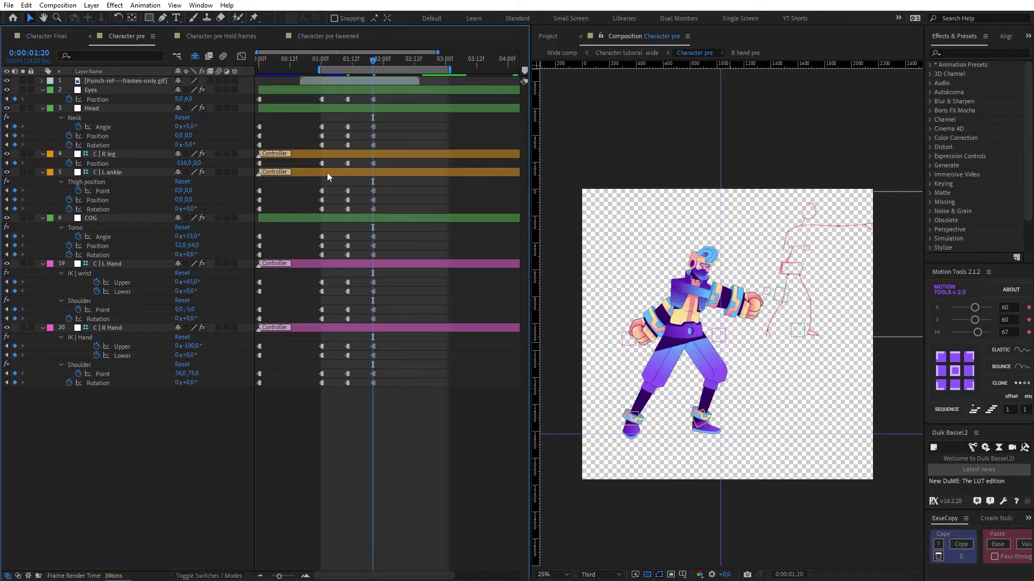
pyautogui.press('j')
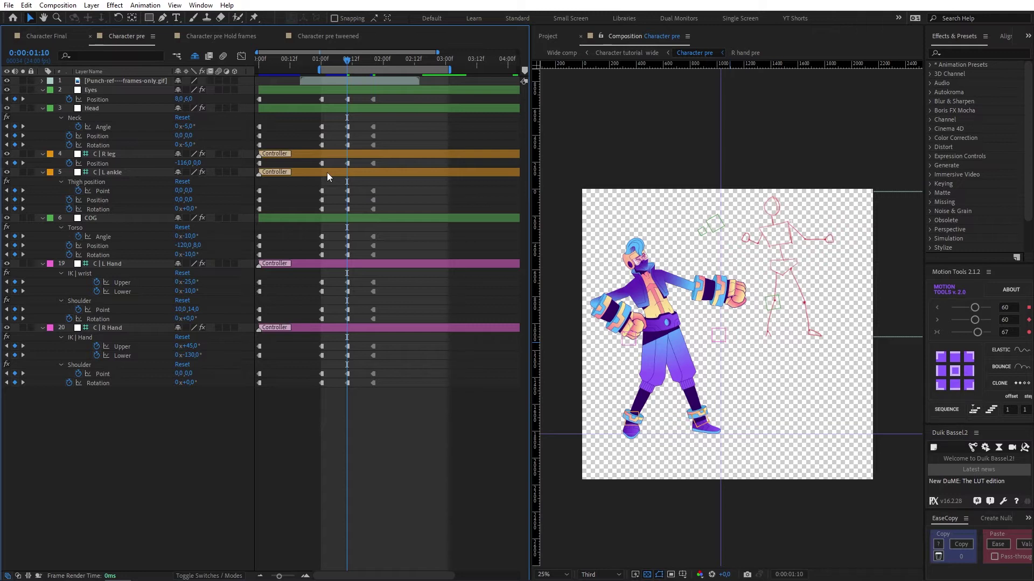
pyautogui.press('k')
pyautogui.press('j')
pyautogui.press('k')
pyautogui.press('j')
# Step: Rotate the L ankle controller to 10° and nudge it up-right to about 25, -5.6
pyautogui.click(704, 424)
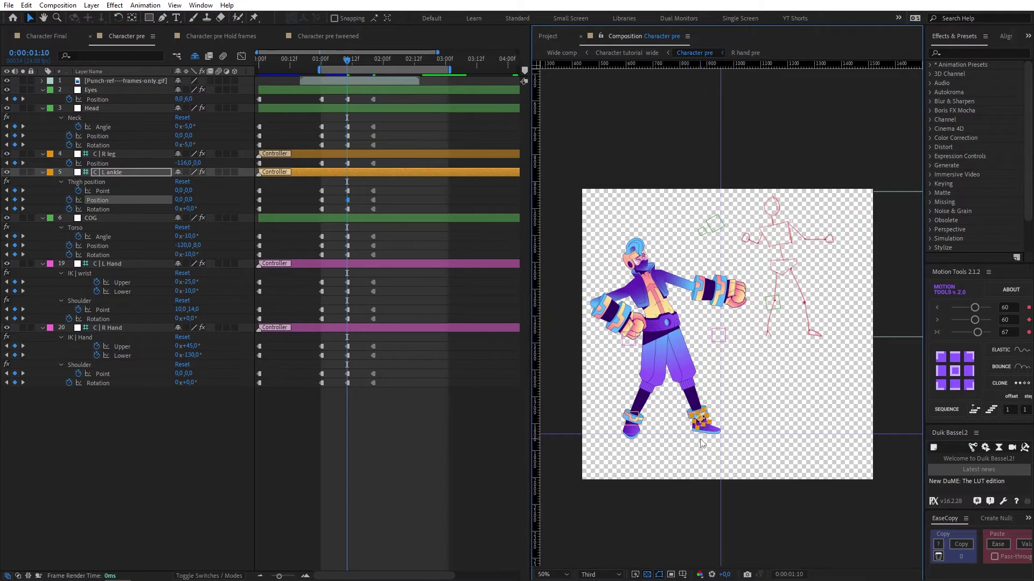
pyautogui.scroll(4, 700, 438)
pyautogui.press('v')
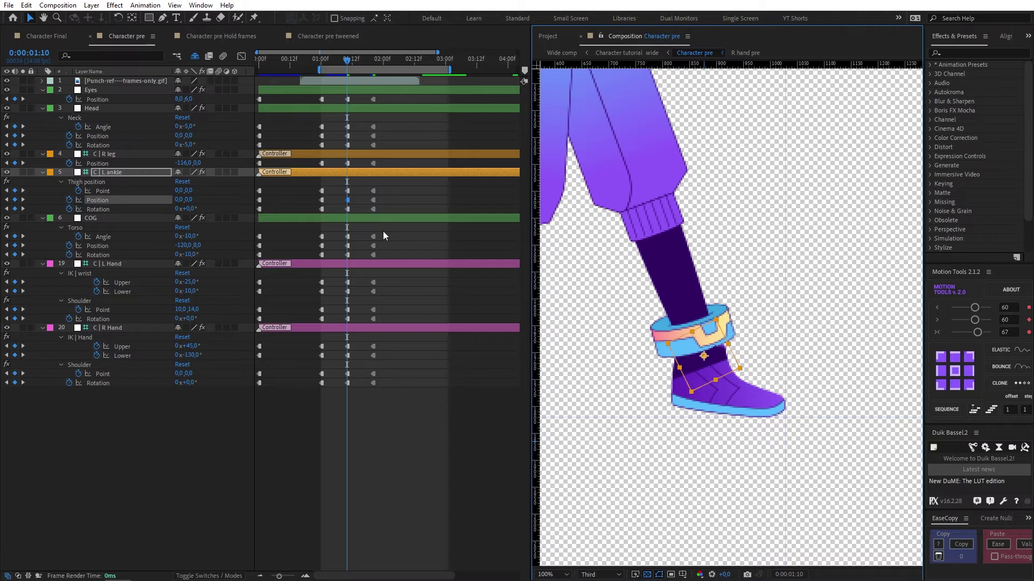
pyautogui.click(191, 208)
pyautogui.write('10')
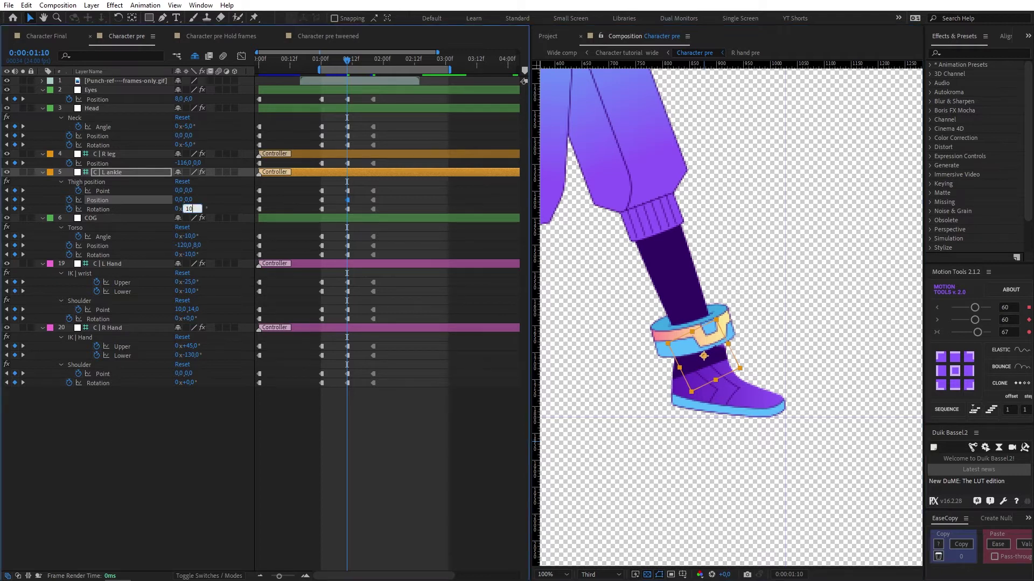
pyautogui.press('Return')
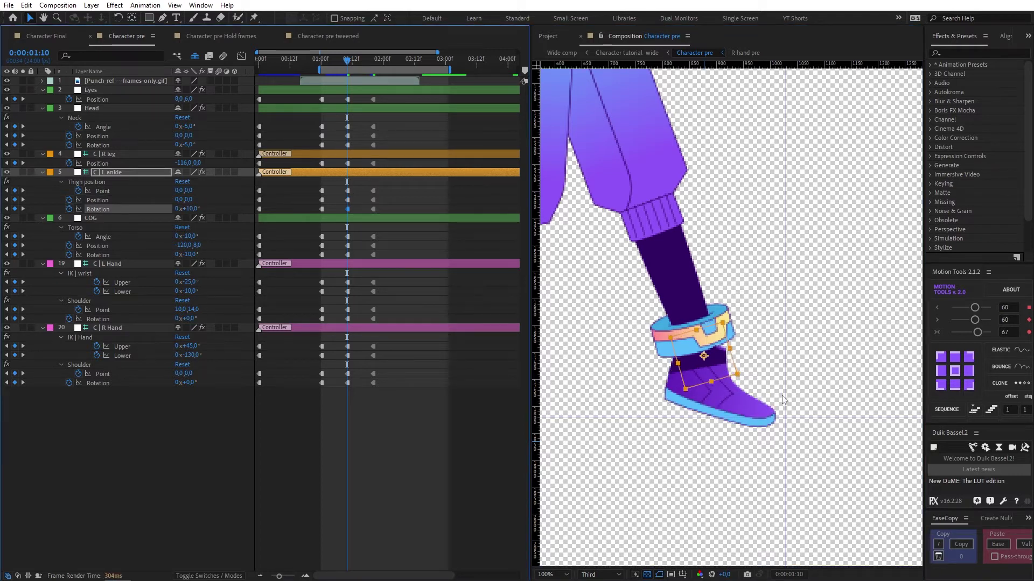
pyautogui.click(717, 368)
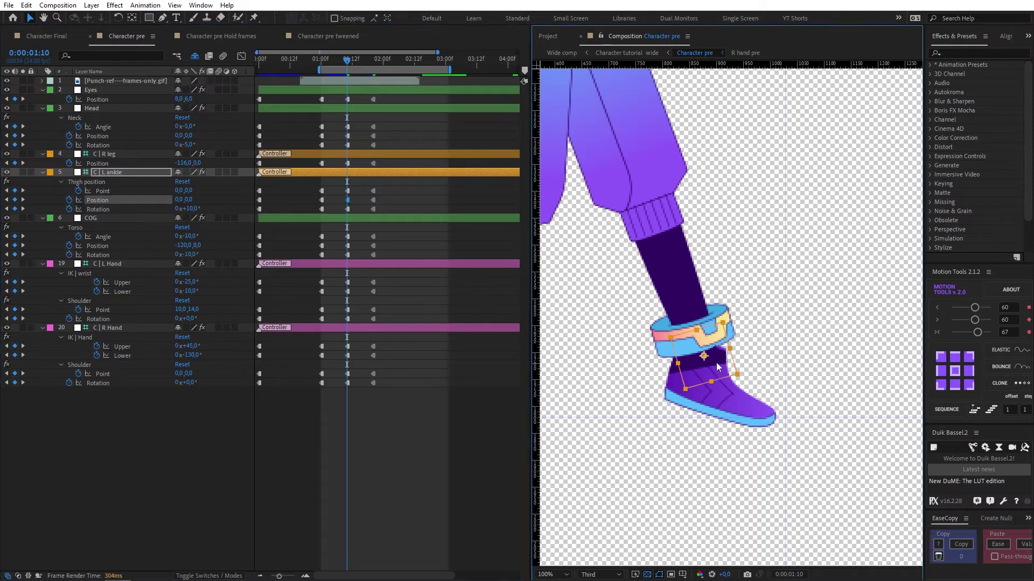
pyautogui.moveTo(724, 370); pyautogui.dragTo(731, 365)
pyautogui.click(438, 467)
# Step: Fit the viewer, compare the 01:10 and 01:20 poses, then move the time to 02:06
pyautogui.click(555, 574)
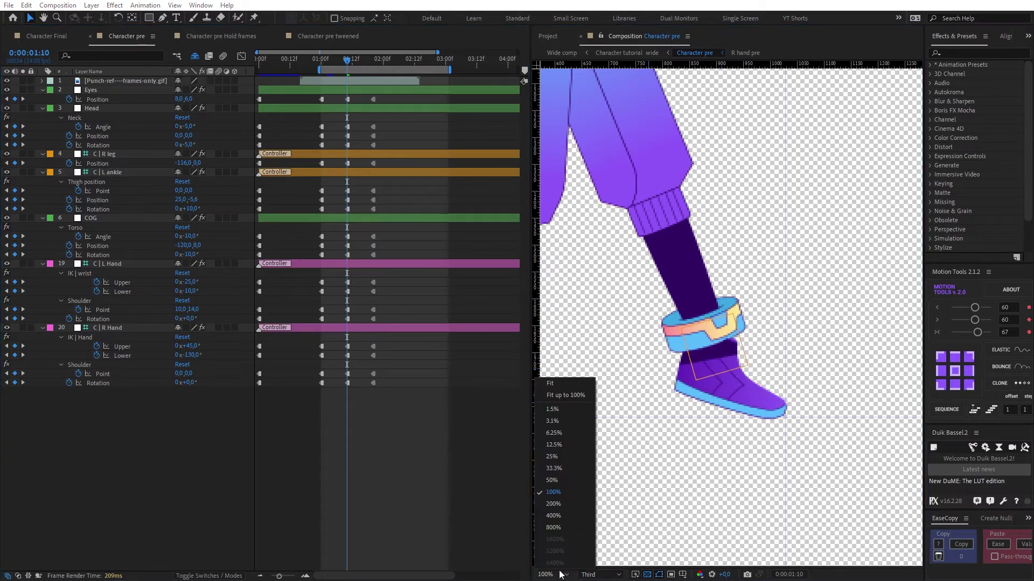
pyautogui.click(560, 395)
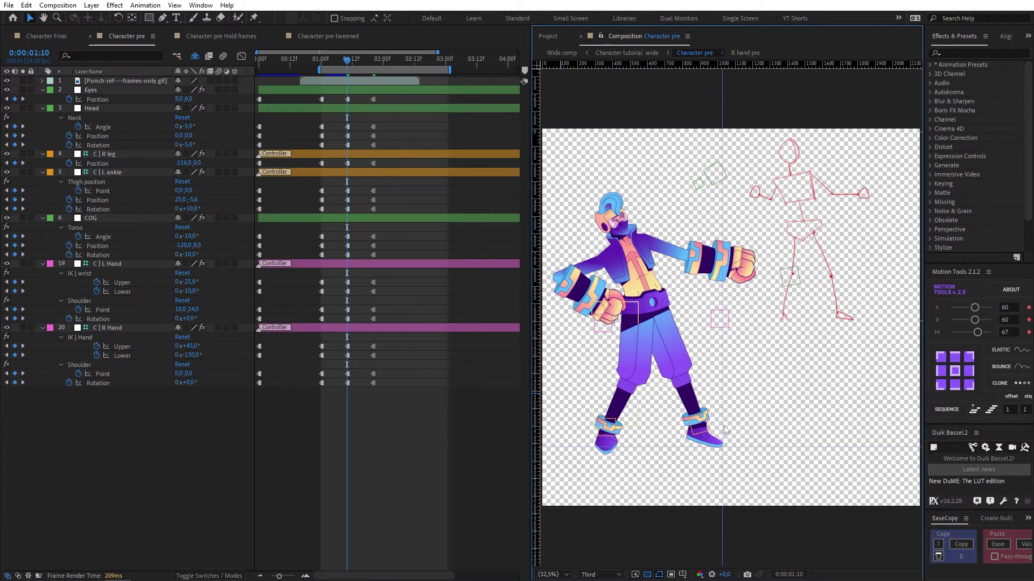
pyautogui.press('k')
pyautogui.press('j')
pyautogui.press('k')
pyautogui.press('j')
pyautogui.press('k')
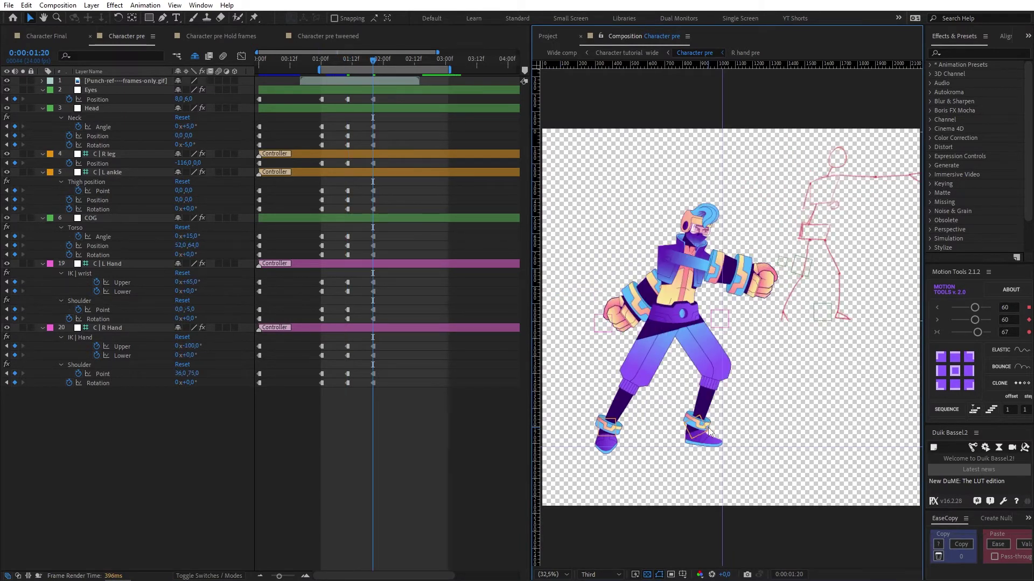
pyautogui.press('j')
pyautogui.press('k')
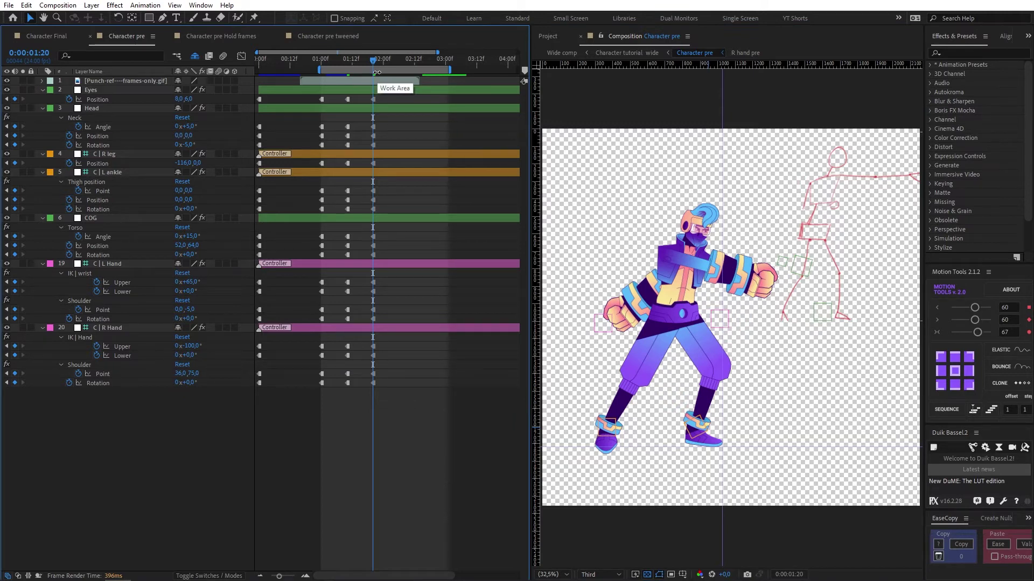
pyautogui.hotkey('shift', 'pagedown')
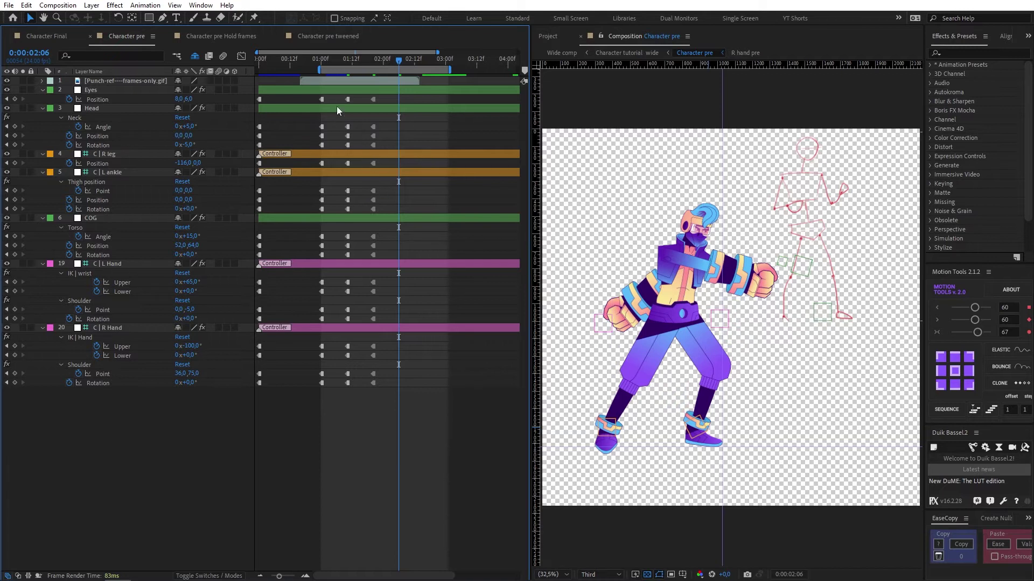
# Step: Clone the 01:00 rest-pose keyframes to 02:06 with Motion Tools
pyautogui.moveTo(333, 96); pyautogui.dragTo(305, 401)
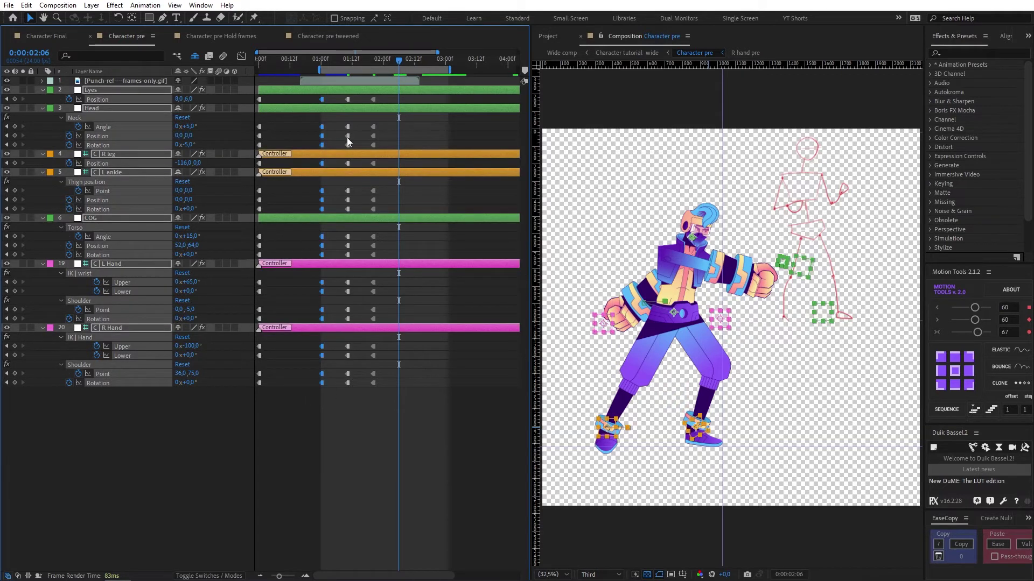
pyautogui.click(1003, 384)
pyautogui.click(431, 461)
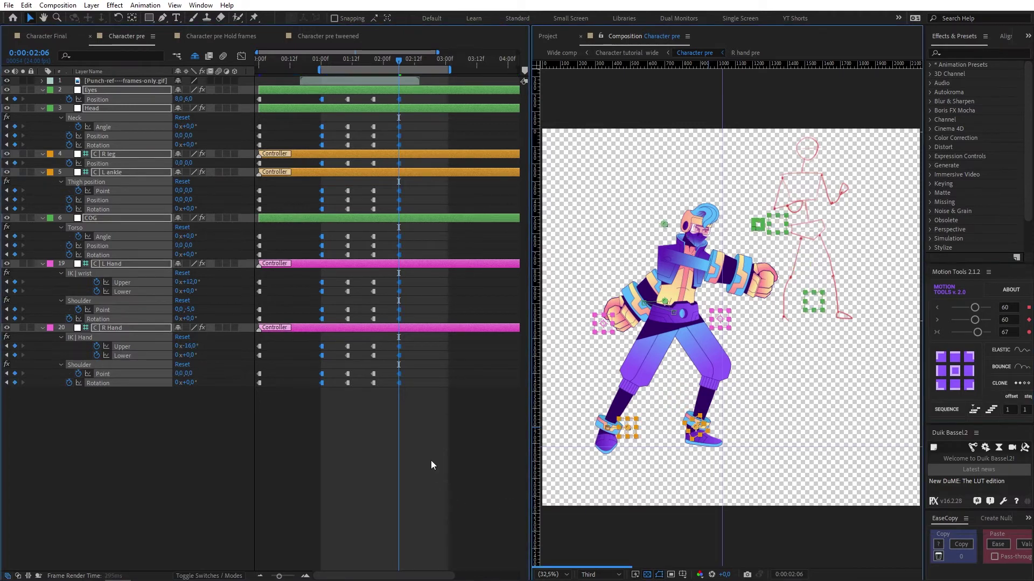
# Step: At 01:10, set the R Hand controller's Rotation to -5°
pyautogui.press('j')
pyautogui.press('j')
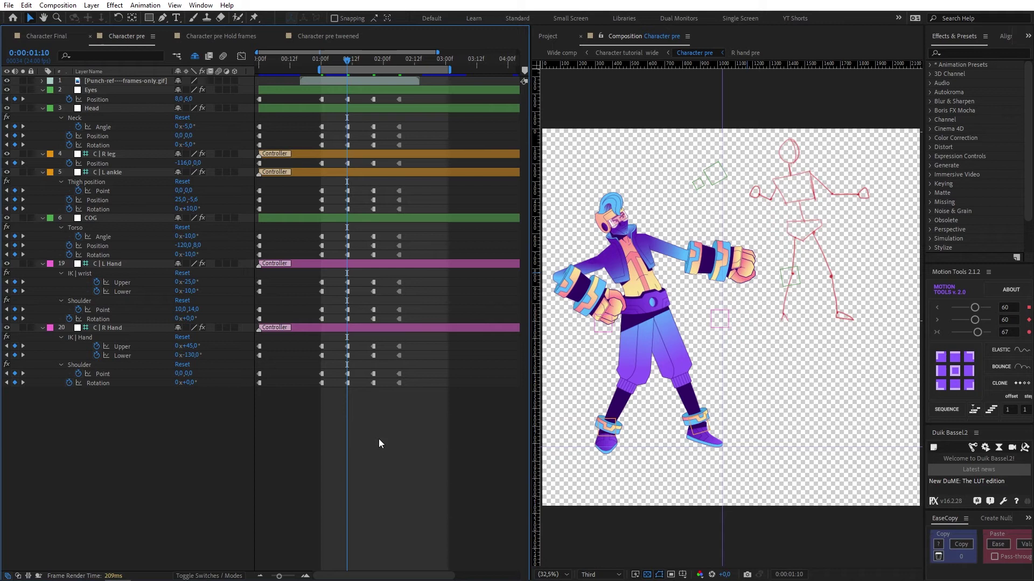
pyautogui.click(137, 328)
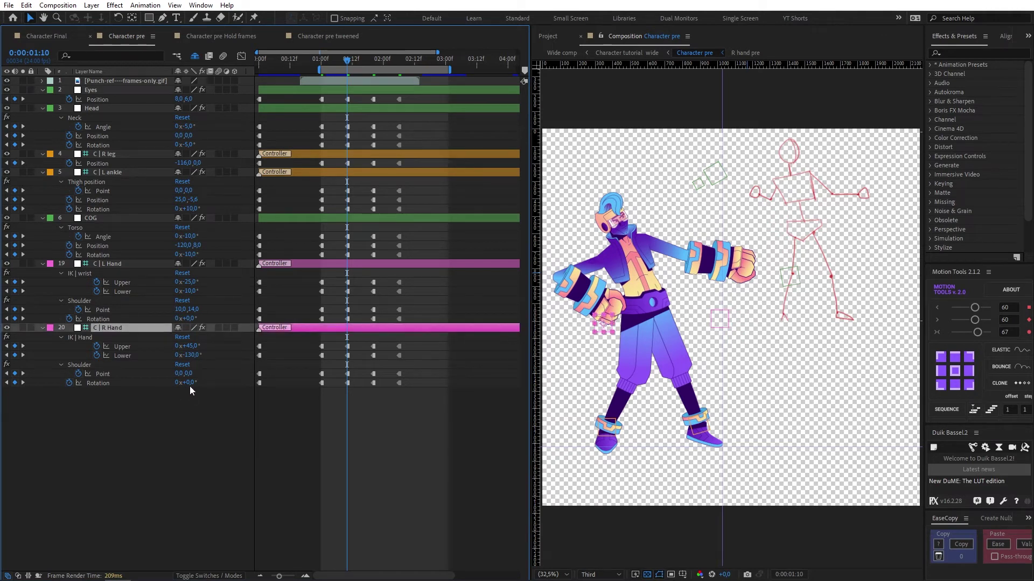
pyautogui.click(189, 383)
pyautogui.write('-4')
pyautogui.press('Return')
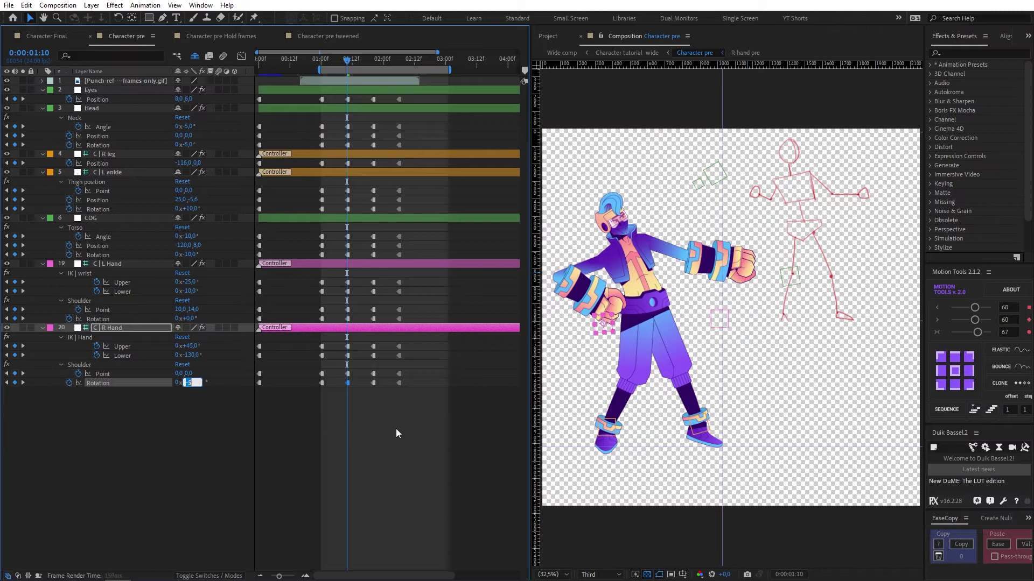
pyautogui.write('-5')
pyautogui.click(383, 431)
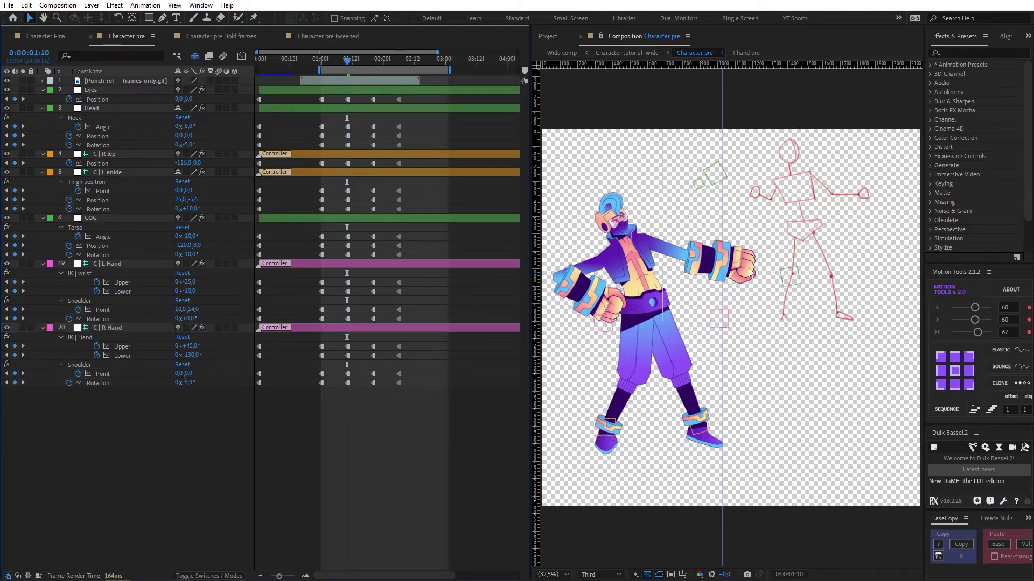
# Step: Set the L Hand Shoulder Rotation to 5°, then return to 01:00
pyautogui.click(97, 319)
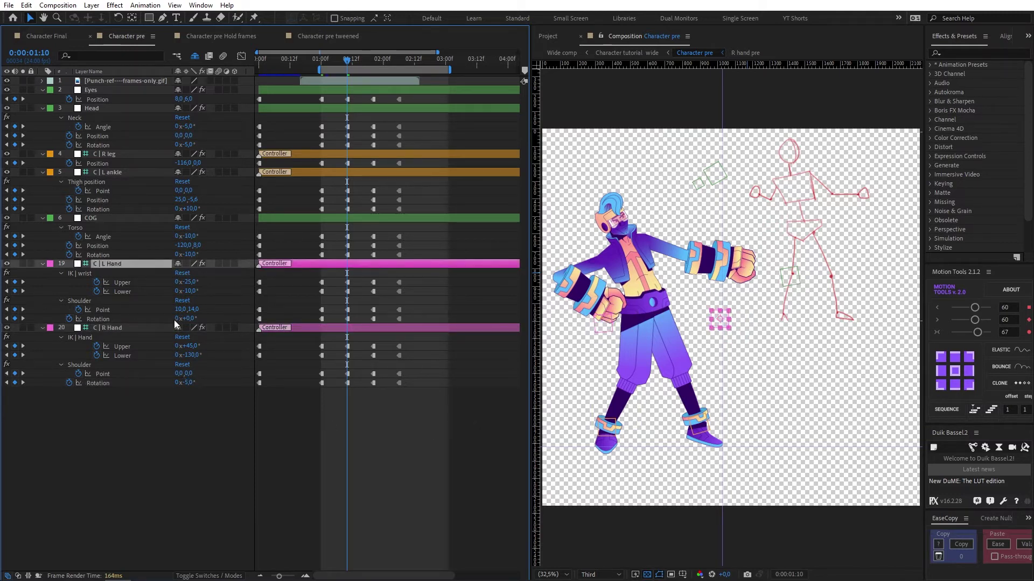
pyautogui.click(188, 319)
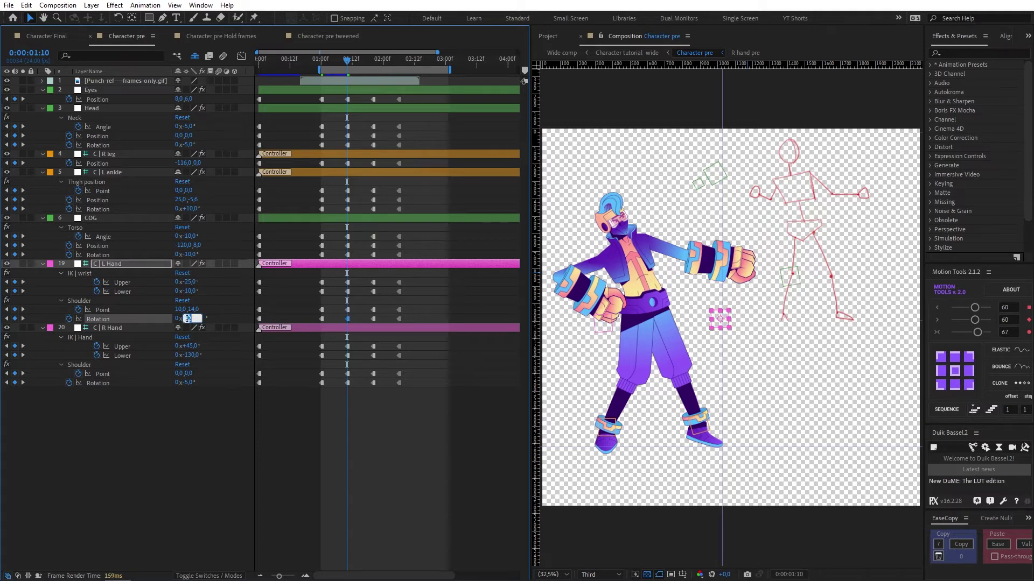
pyautogui.write('5')
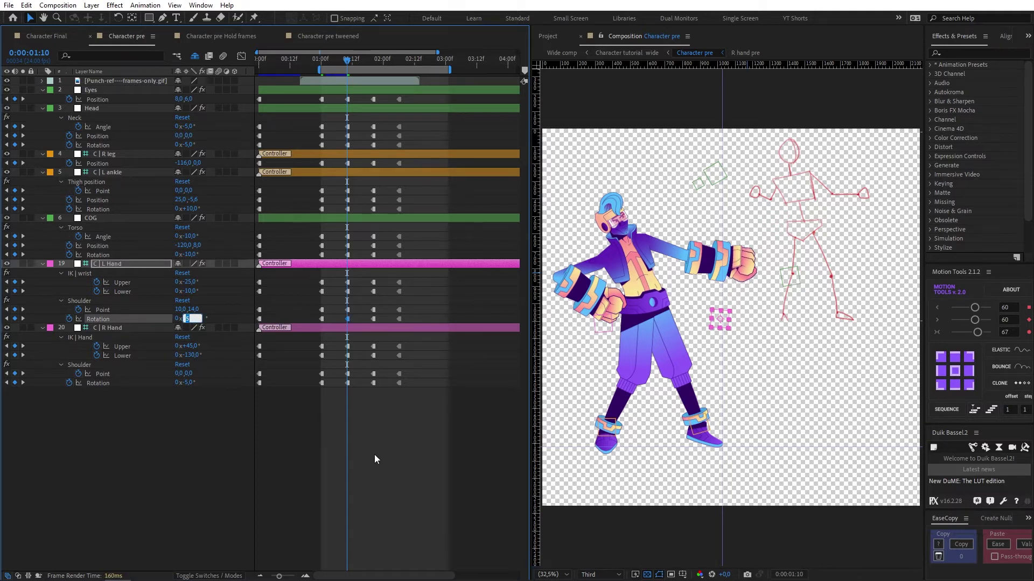
pyautogui.click(374, 454)
pyautogui.click(321, 57)
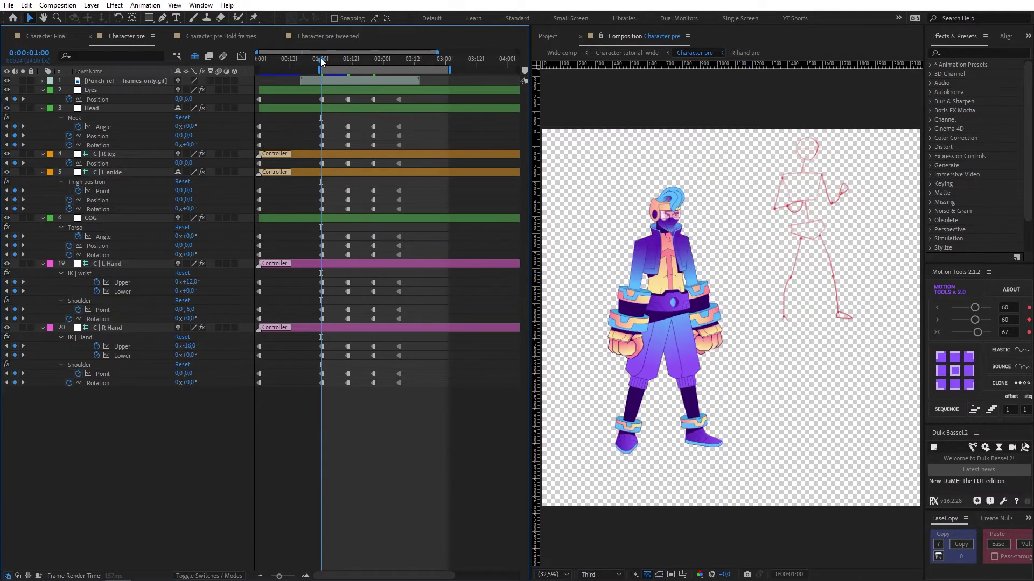
# Step: Hide the red reference sketch layer and preview the punch
pyautogui.press('space')
pyautogui.click(334, 86)
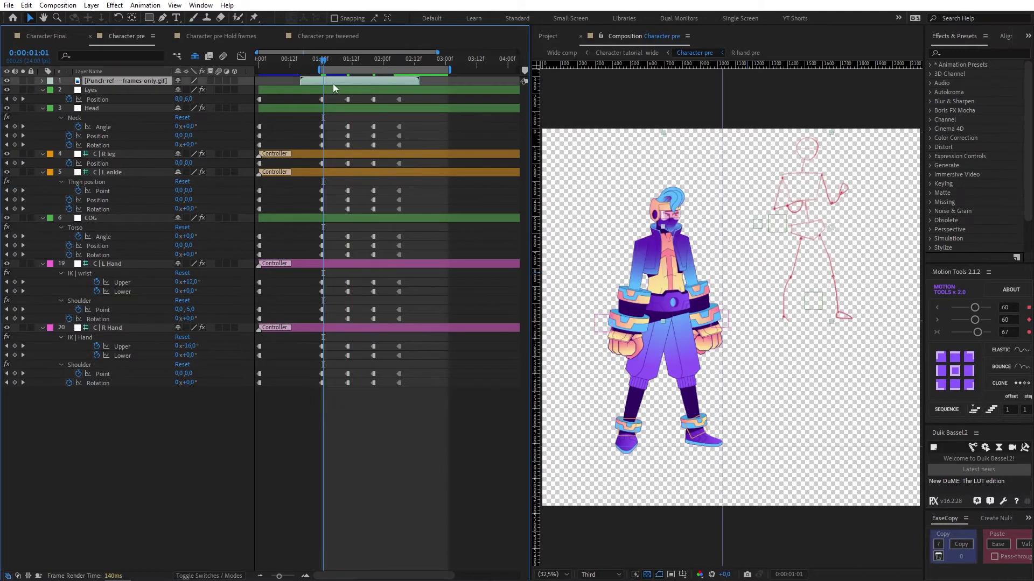
pyautogui.click(7, 81)
pyautogui.click(371, 447)
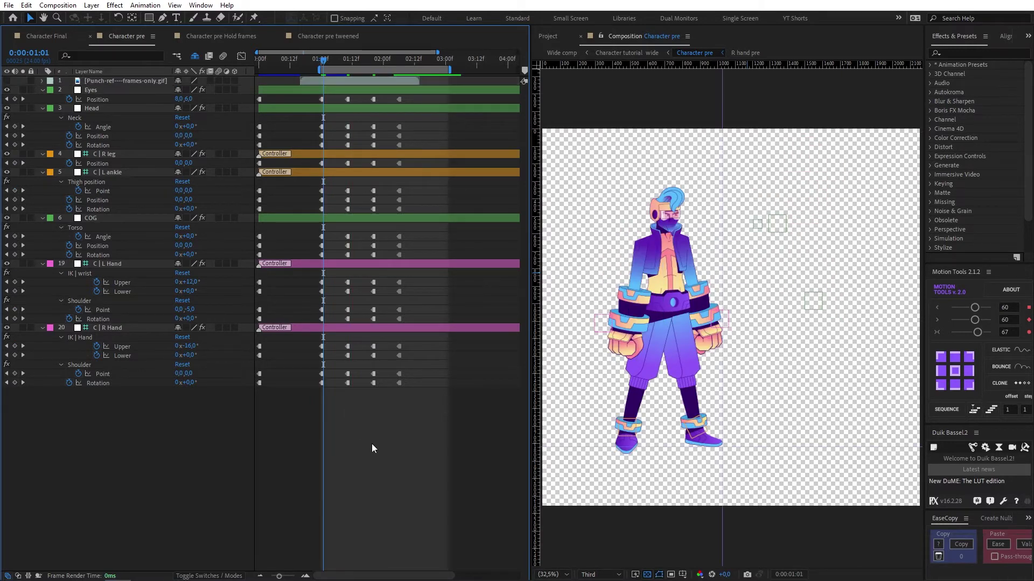
pyautogui.press('space')
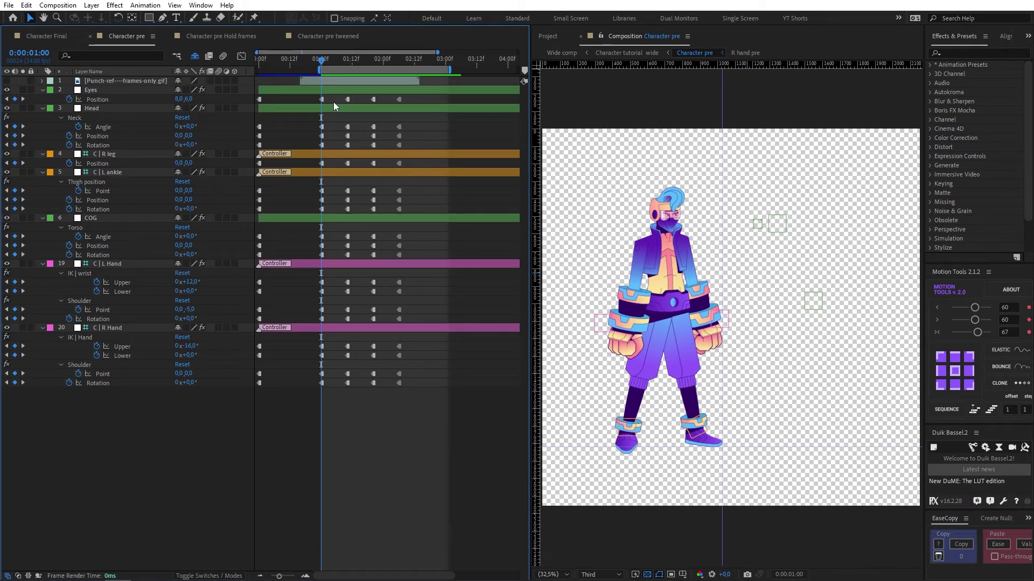
# Step: Shift the selected three keyframe columns later to 01:18
pyautogui.press('k')
pyautogui.moveTo(415, 97); pyautogui.dragTo(330, 415)
pyautogui.moveTo(369, 63); pyautogui.dragTo(367, 62)
pyautogui.moveTo(347, 102); pyautogui.dragTo(368, 101)
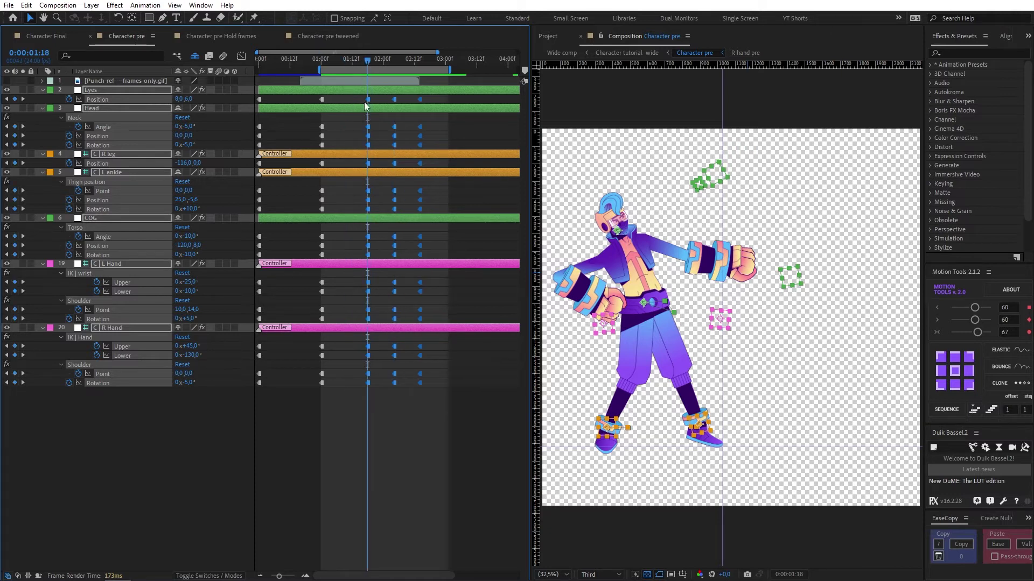
pyautogui.click(356, 102)
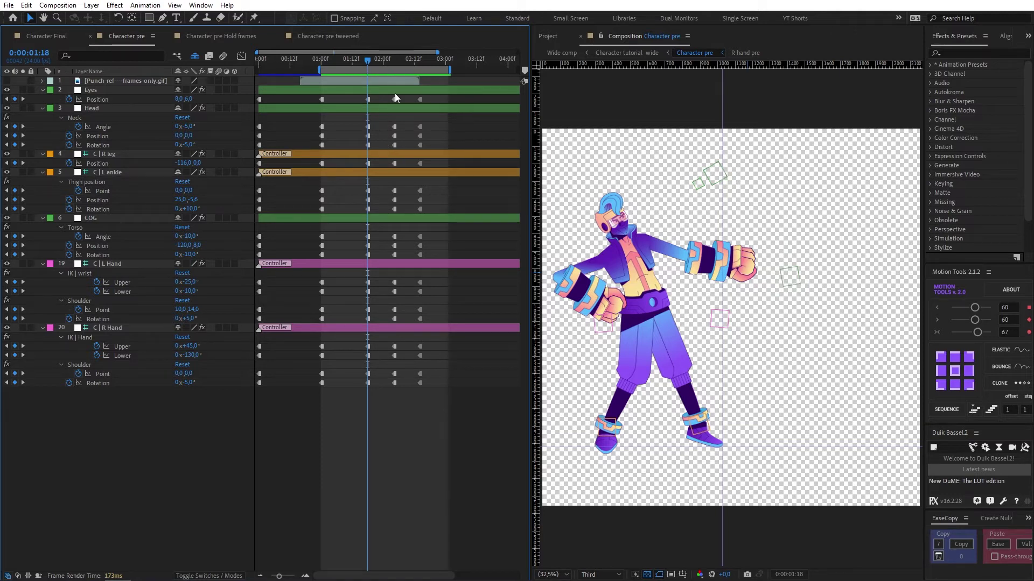
# Step: Paste the copied pose keys onto all layers at 02:02
pyautogui.press('k')
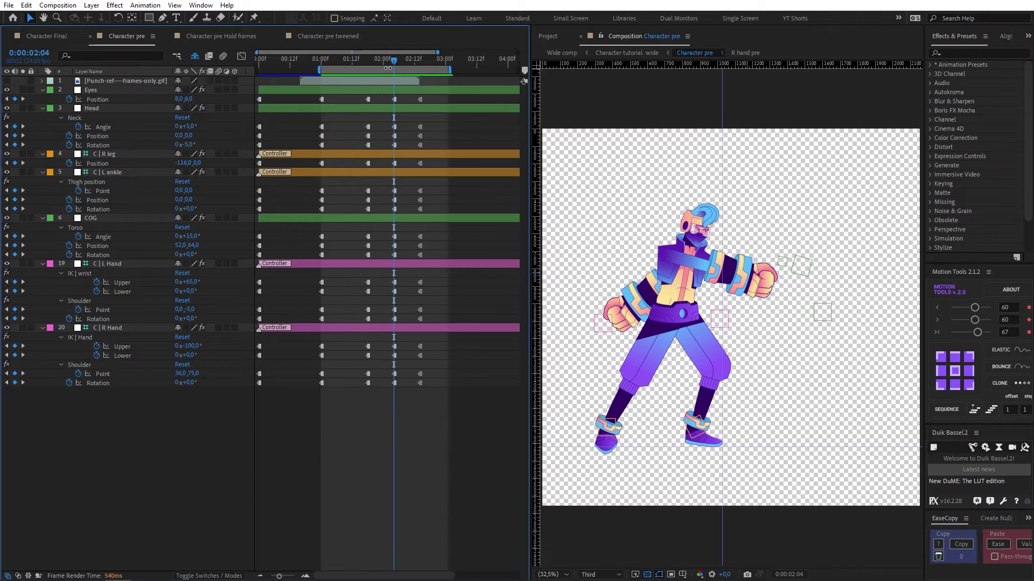
pyautogui.click(388, 57)
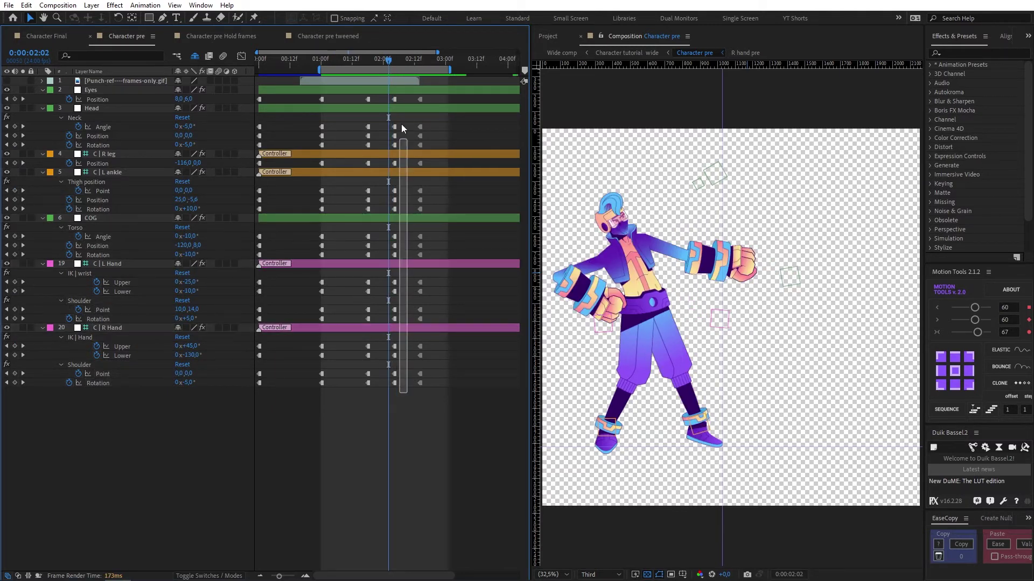
pyautogui.hotkey('ctrl', 'a')
pyautogui.hotkey('ctrl', 'v')
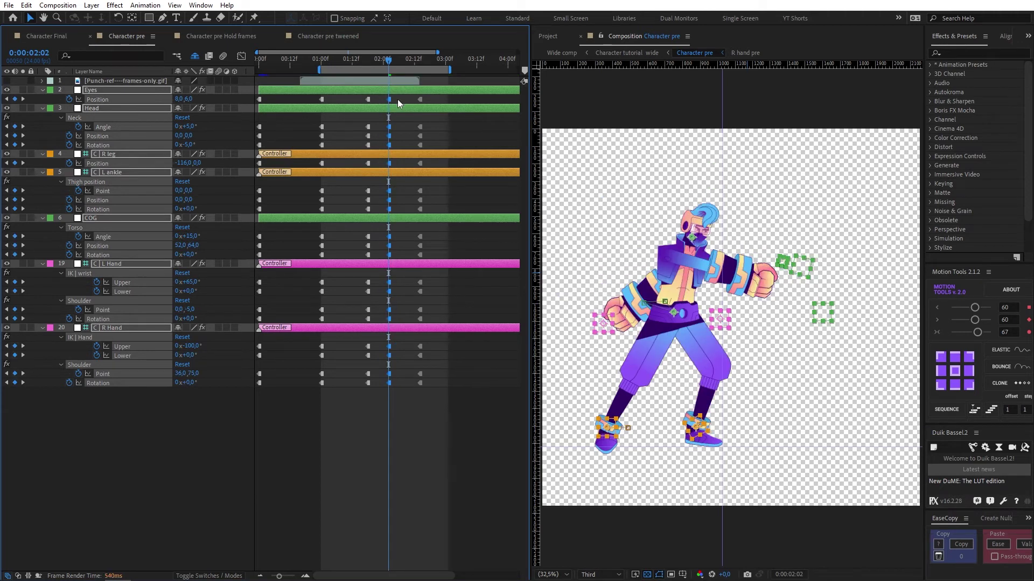
pyautogui.click(397, 99)
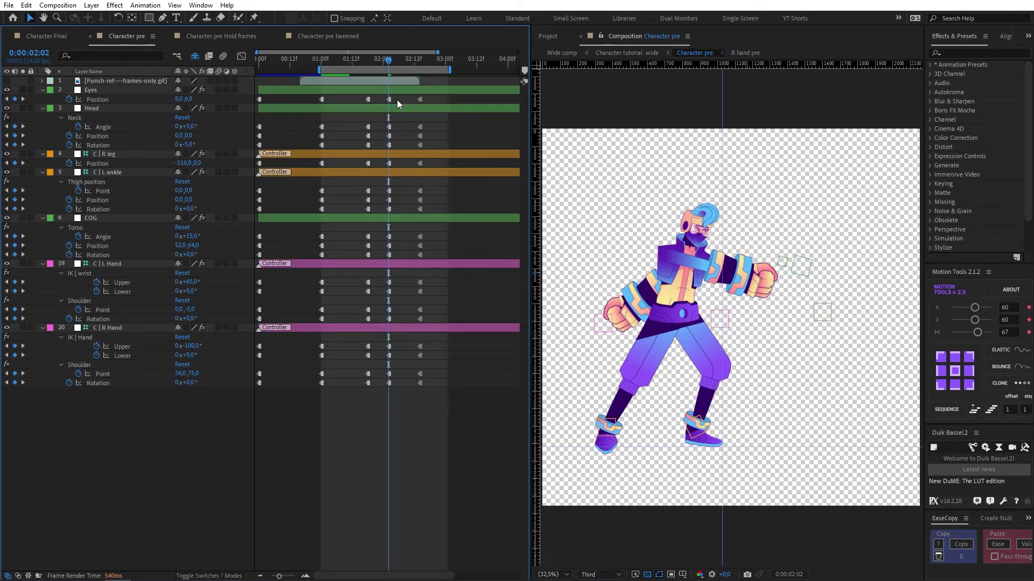
# Step: Add Motion Tools bounce keys at 02:08 from the 02:02 column and move the final column to 02:20
pyautogui.press('space')
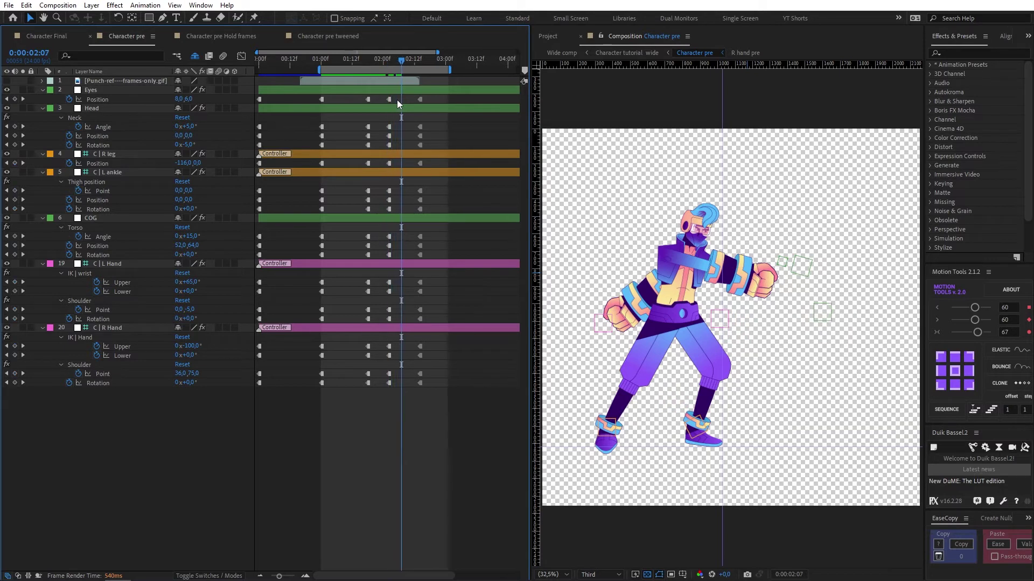
pyautogui.moveTo(399, 97); pyautogui.dragTo(380, 392)
pyautogui.click(998, 371)
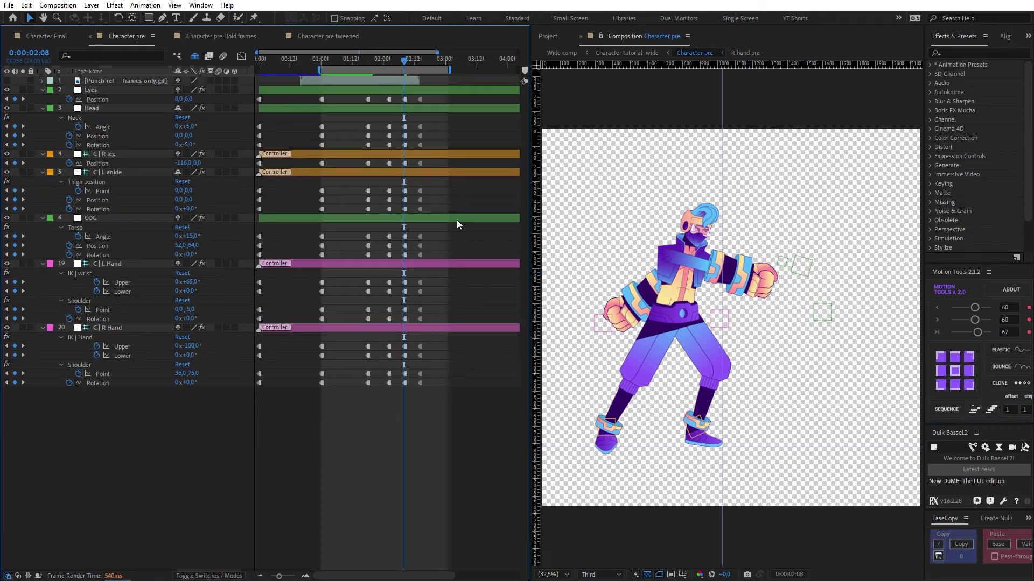
pyautogui.press('pagedown')
pyautogui.press('pagedown')
pyautogui.press('pagedown')
pyautogui.press('pagedown')
pyautogui.press('pagedown')
pyautogui.press('pagedown')
pyautogui.press('pagedown')
pyautogui.press('pagedown')
pyautogui.press('pagedown')
pyautogui.press('pagedown')
pyautogui.press('pagedown')
pyautogui.press('pagedown')
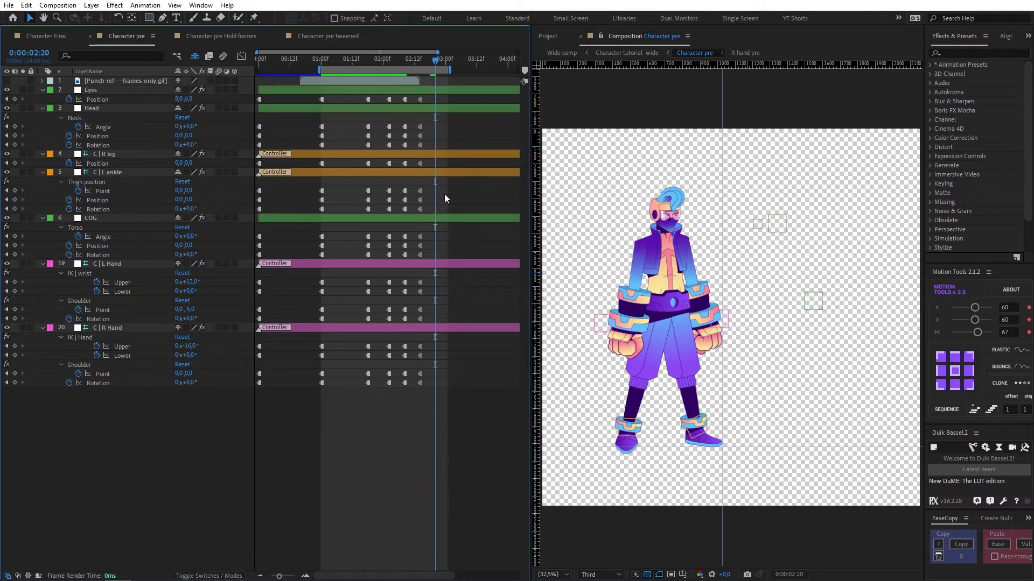
pyautogui.moveTo(429, 98); pyautogui.dragTo(418, 414)
pyautogui.moveTo(420, 373); pyautogui.dragTo(435, 373)
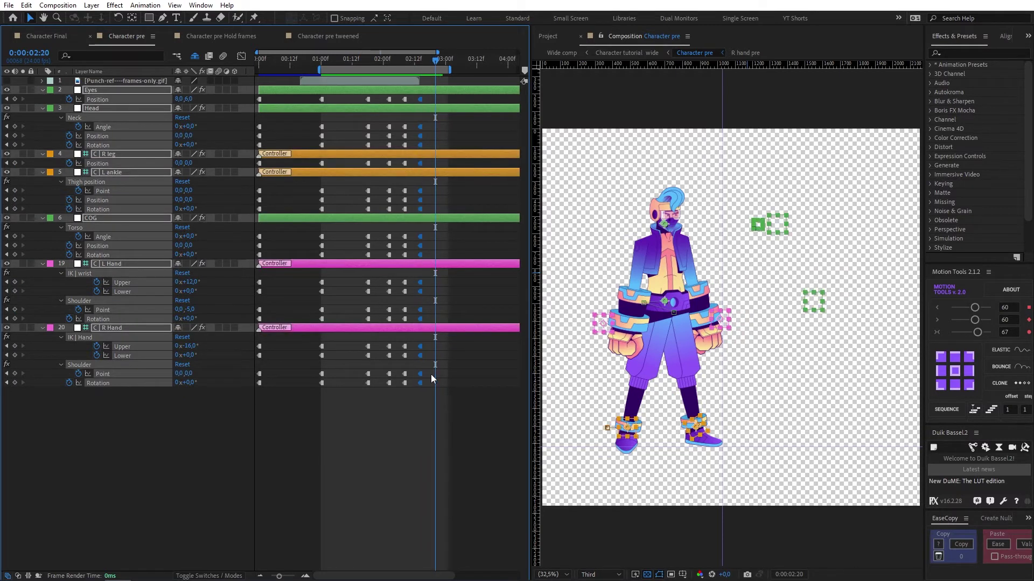
pyautogui.click(421, 411)
# Step: Return the current time to 01:00
pyautogui.click(321, 60)
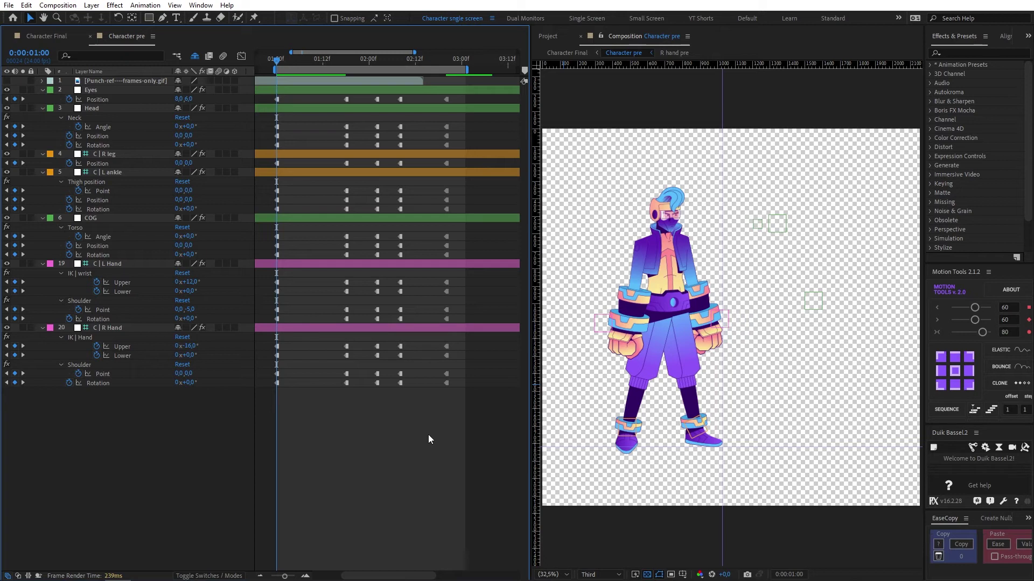
# Step: Apply Easy Ease (F9) to every keyframe of the punch
pyautogui.moveTo(446, 423); pyautogui.dragTo(345, 96)
pyautogui.hscroll(4, 327, 139)
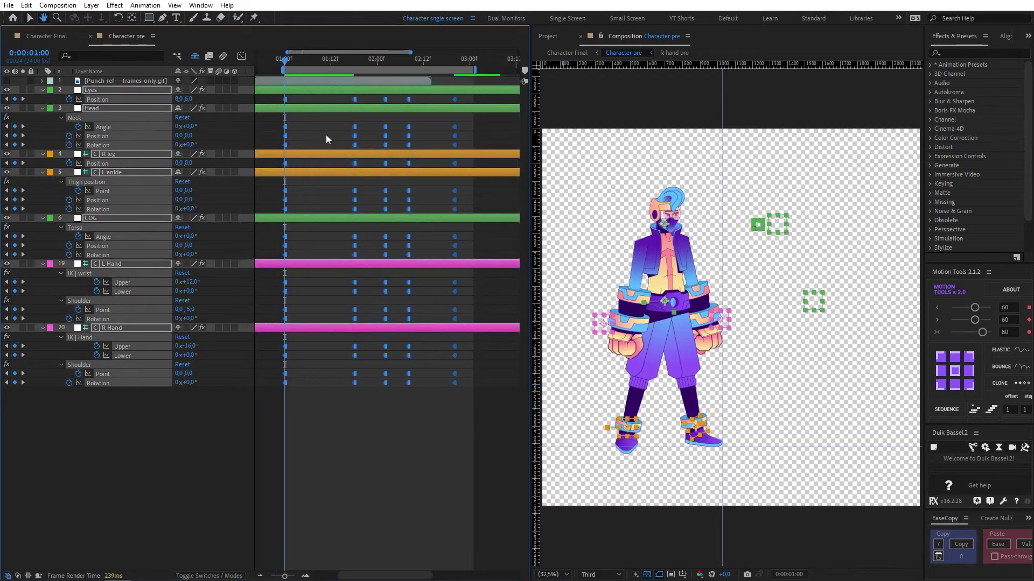
pyautogui.press('F9')
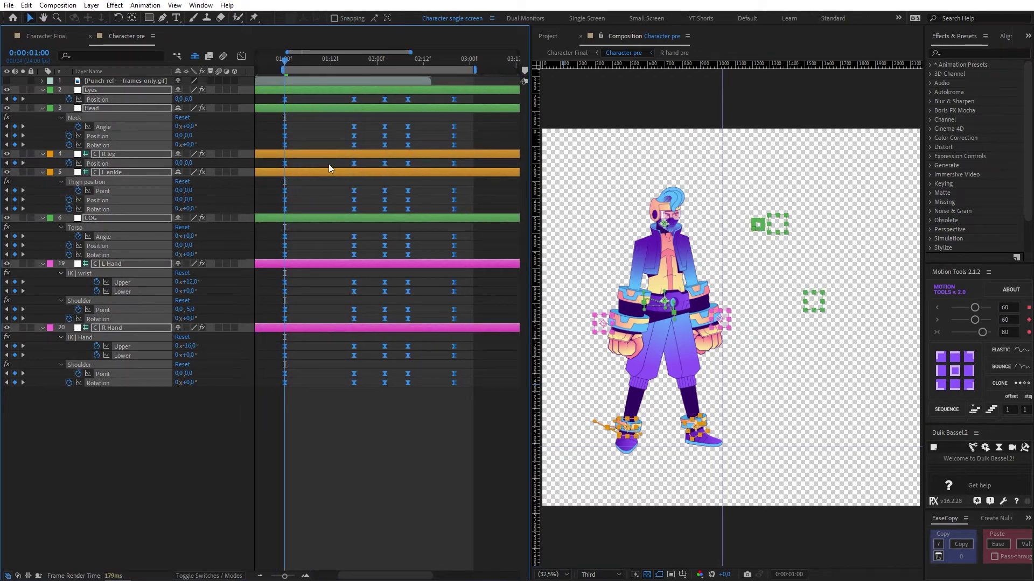
pyautogui.click(328, 163)
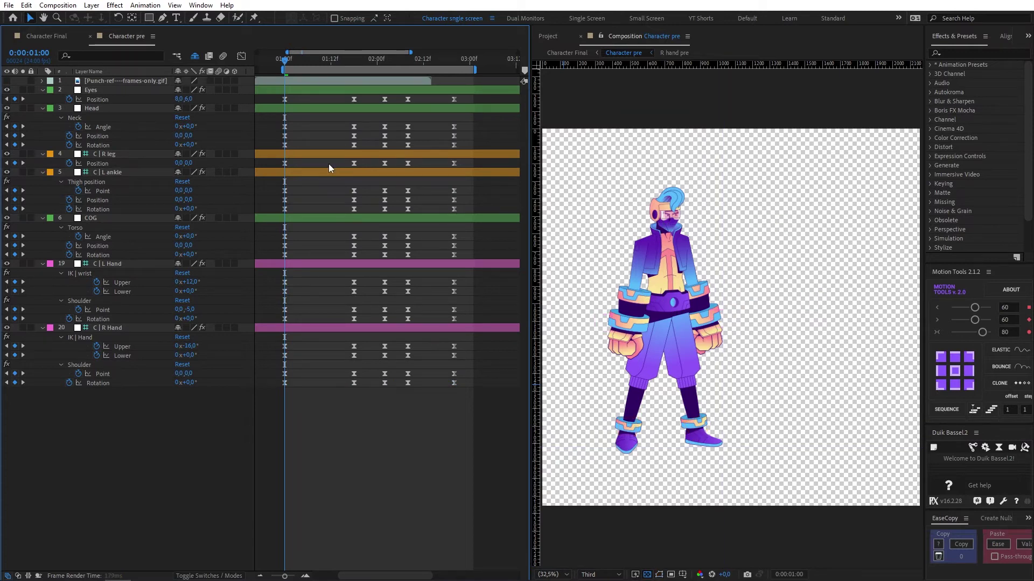
# Step: Preview the smoother motion, then select the COG Position keyframes from 01:17
pyautogui.press('space')
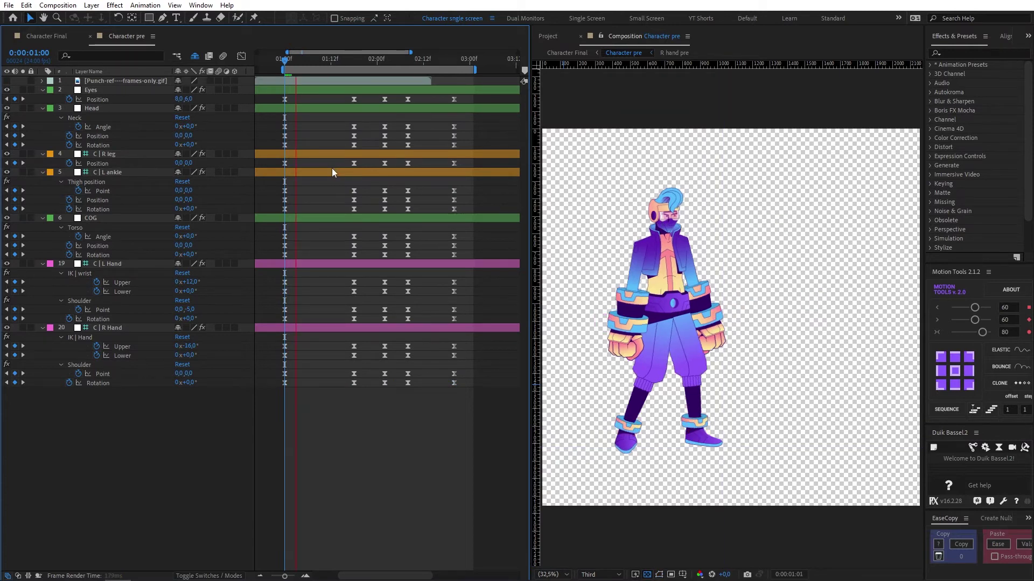
pyautogui.click(350, 60)
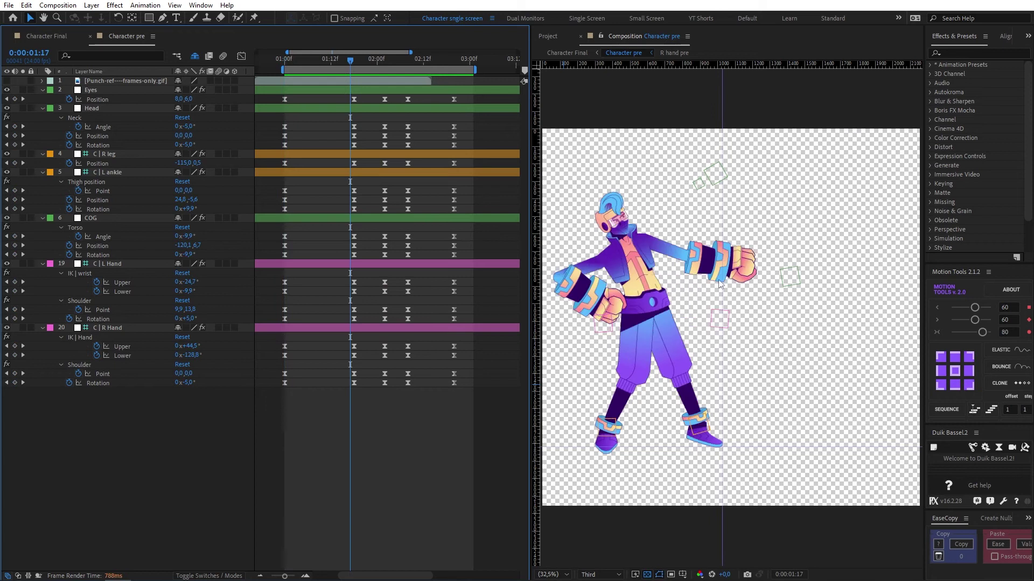
pyautogui.moveTo(476, 241); pyautogui.dragTo(280, 247)
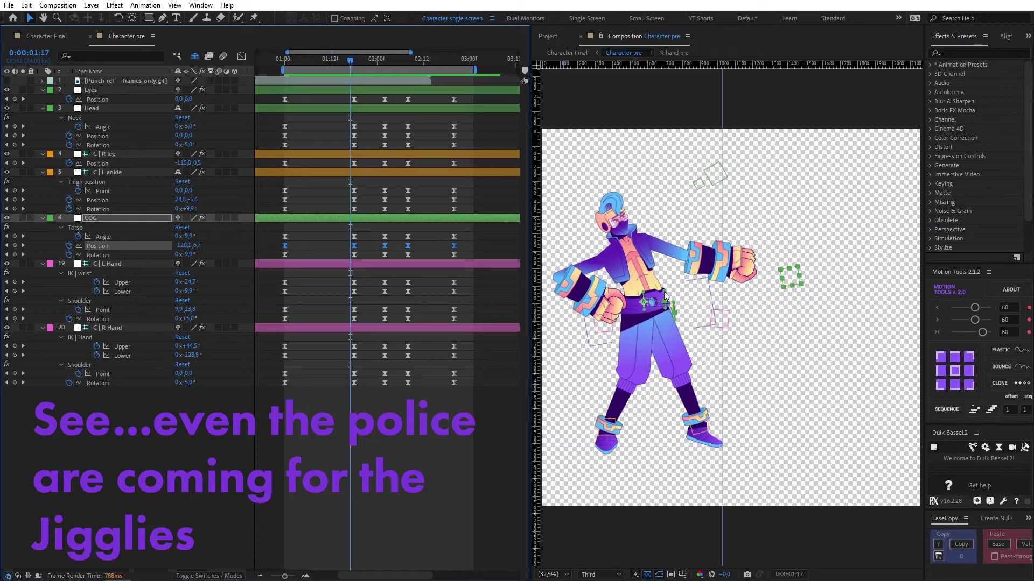
# Step: Set the following COG Position keyframes to Linear spatial interpolation
pyautogui.rightClick(354, 245)
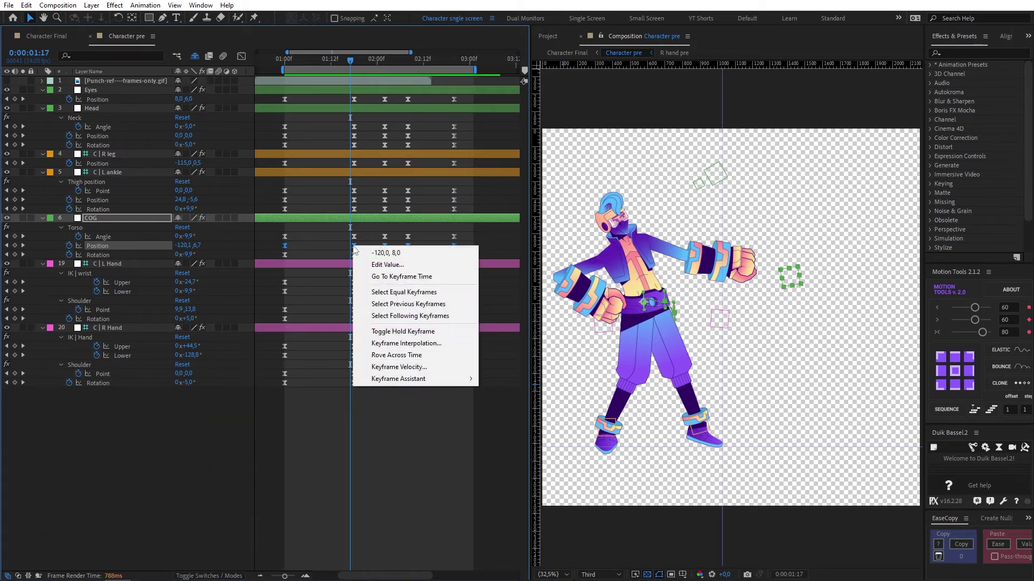
pyautogui.click(389, 316)
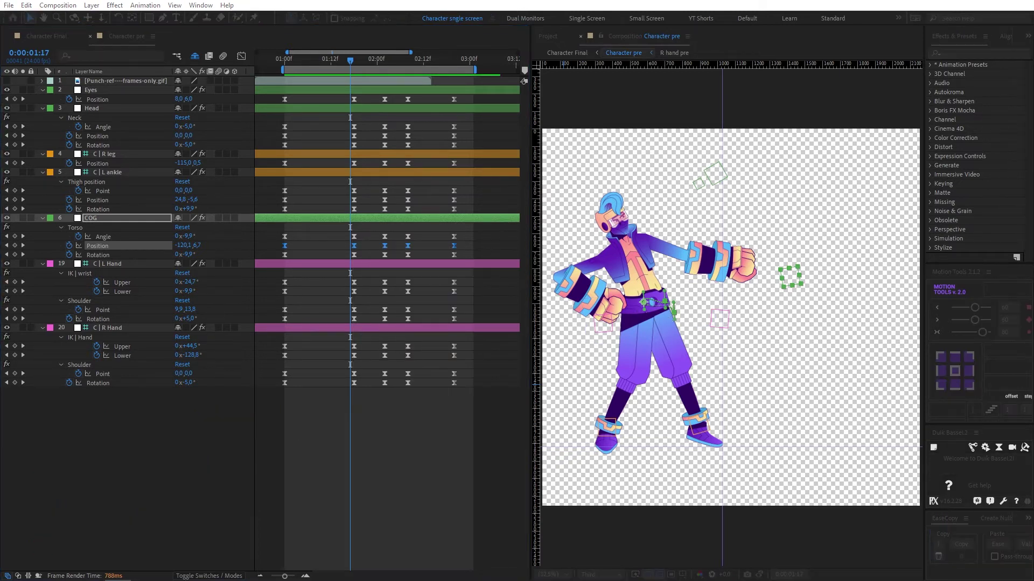
pyautogui.hotkey('ctrl', 'alt', 'k')
pyautogui.moveTo(207, 279); pyautogui.dragTo(375, 328)
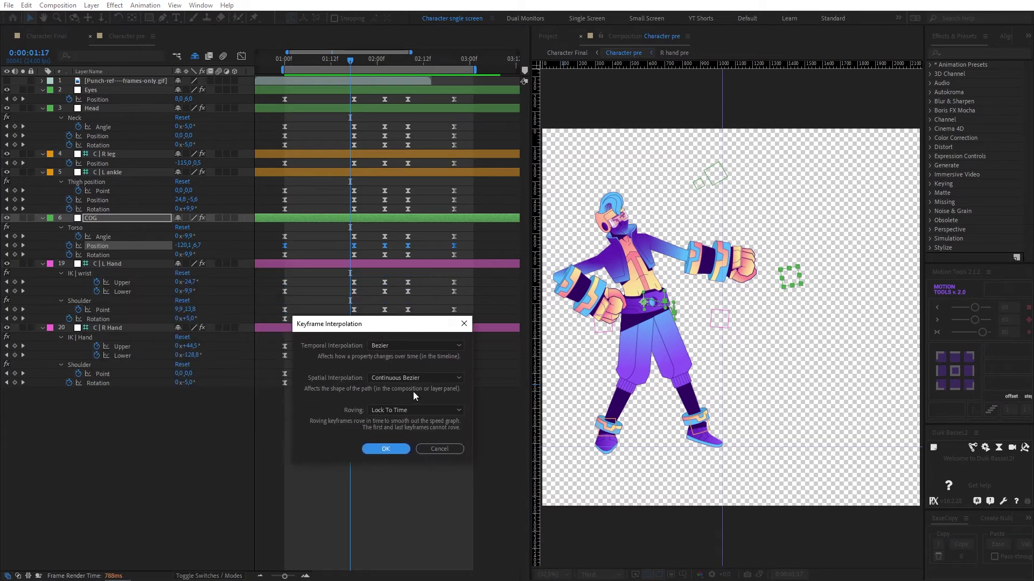
pyautogui.click(402, 379)
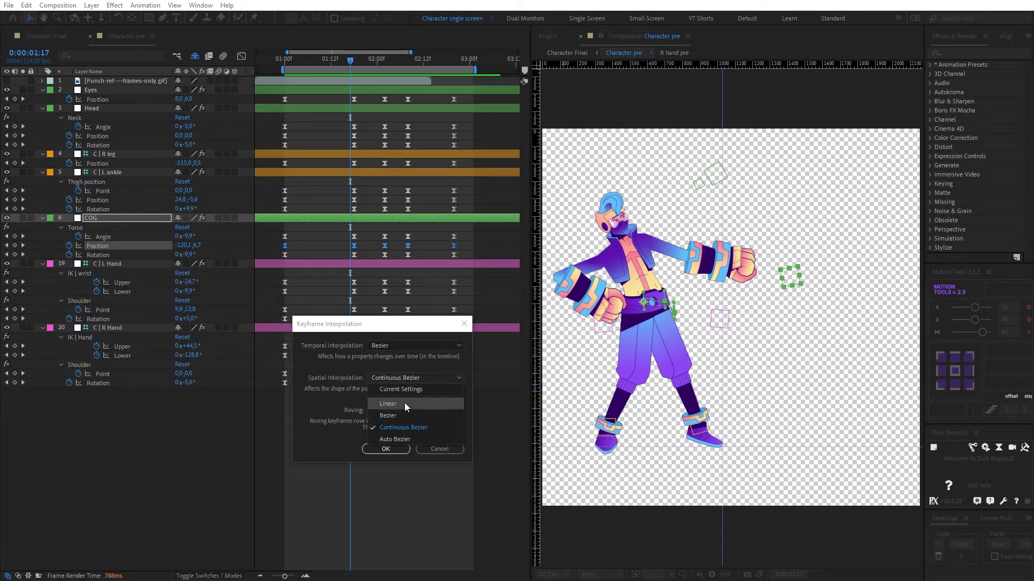
pyautogui.click(404, 403)
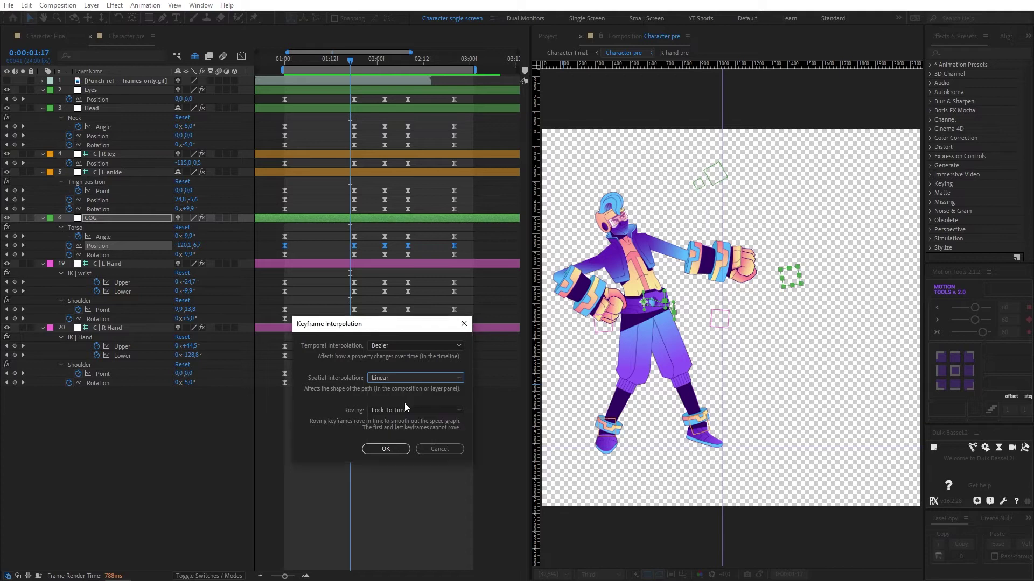
pyautogui.click(393, 448)
# Step: Change the spatial interpolation of all C | R leg Position keyframes, then return to 01:01
pyautogui.click(358, 173)
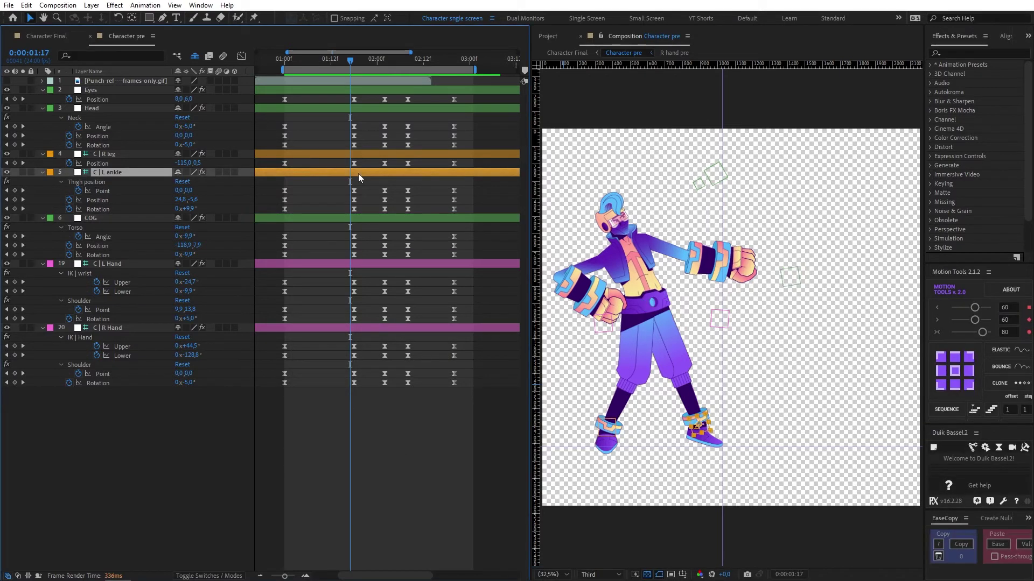
pyautogui.click(363, 155)
pyautogui.moveTo(463, 163); pyautogui.dragTo(280, 168)
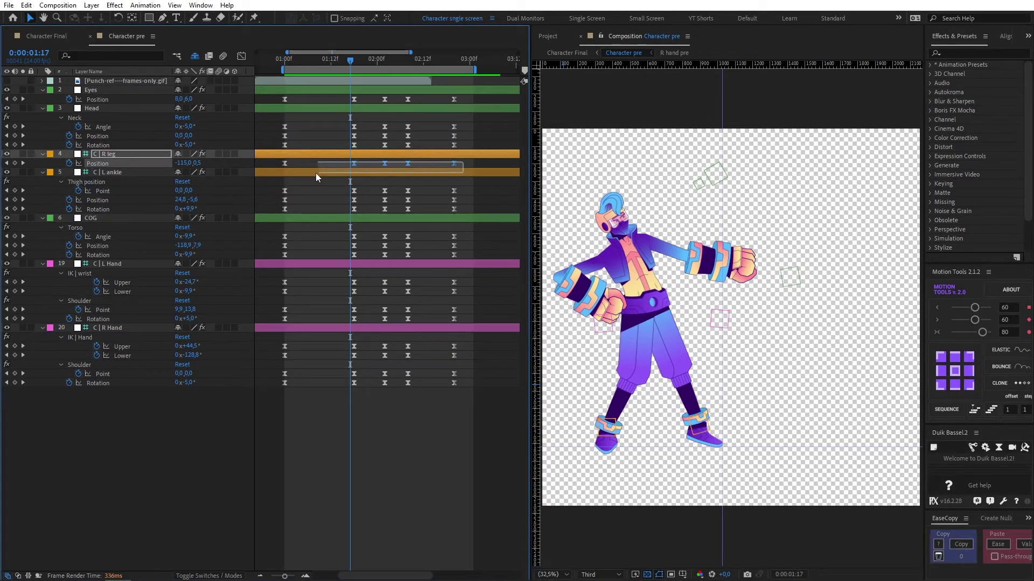
pyautogui.rightClick(355, 163)
pyautogui.click(404, 260)
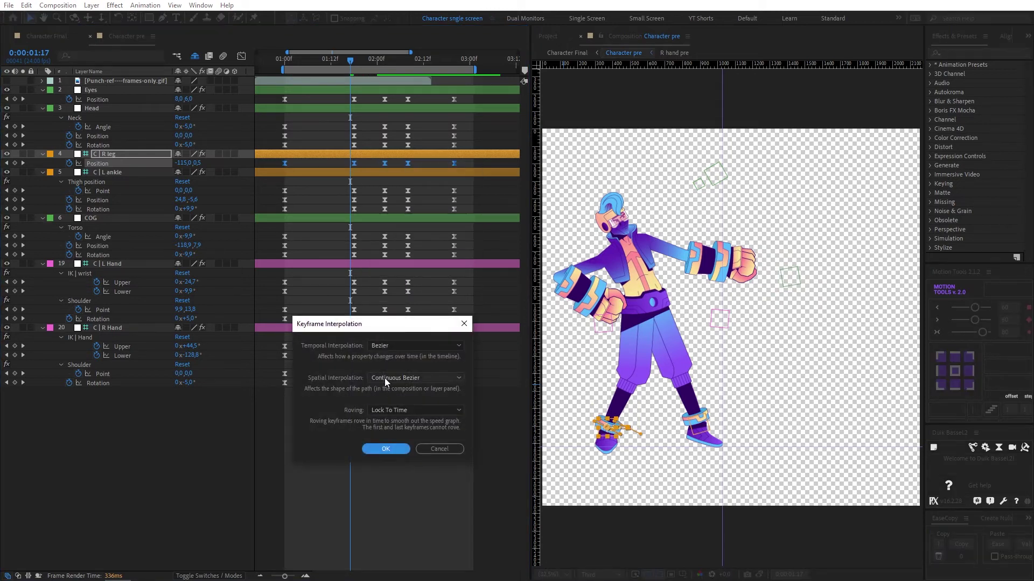
pyautogui.click(384, 377)
pyautogui.click(385, 399)
pyautogui.click(385, 448)
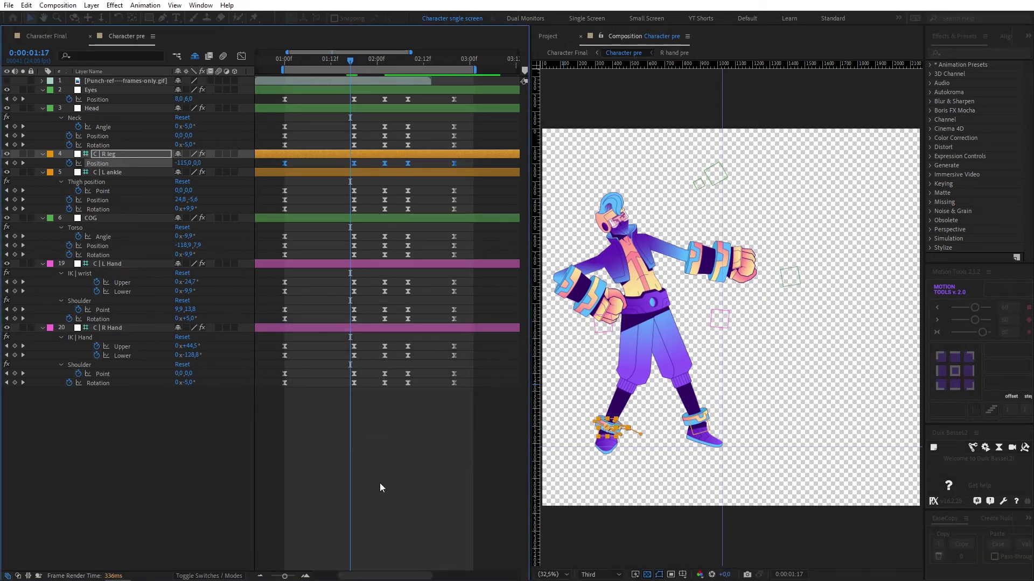
pyautogui.click(379, 483)
pyautogui.click(289, 61)
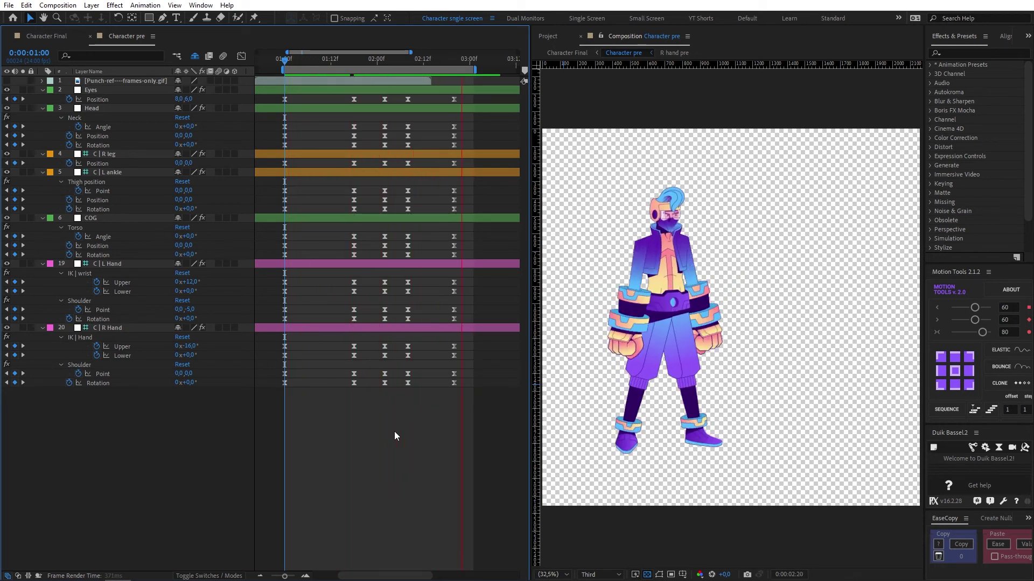
# Step: In the Graph Editor, stretch the 1:00 keyframes' outgoing ease to about 64% influence
pyautogui.press('space')
pyautogui.moveTo(296, 97); pyautogui.dragTo(280, 403)
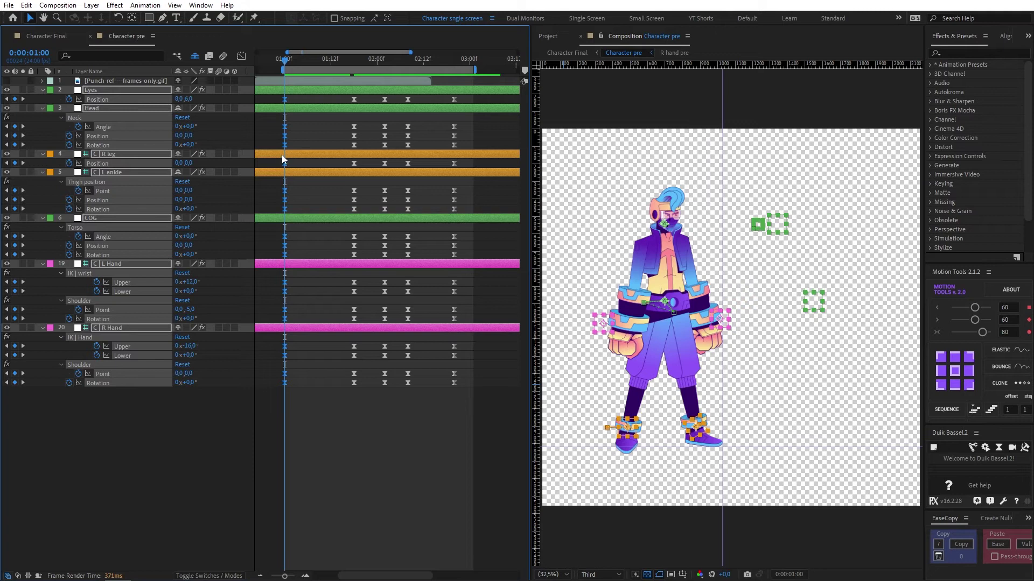
pyautogui.click(241, 56)
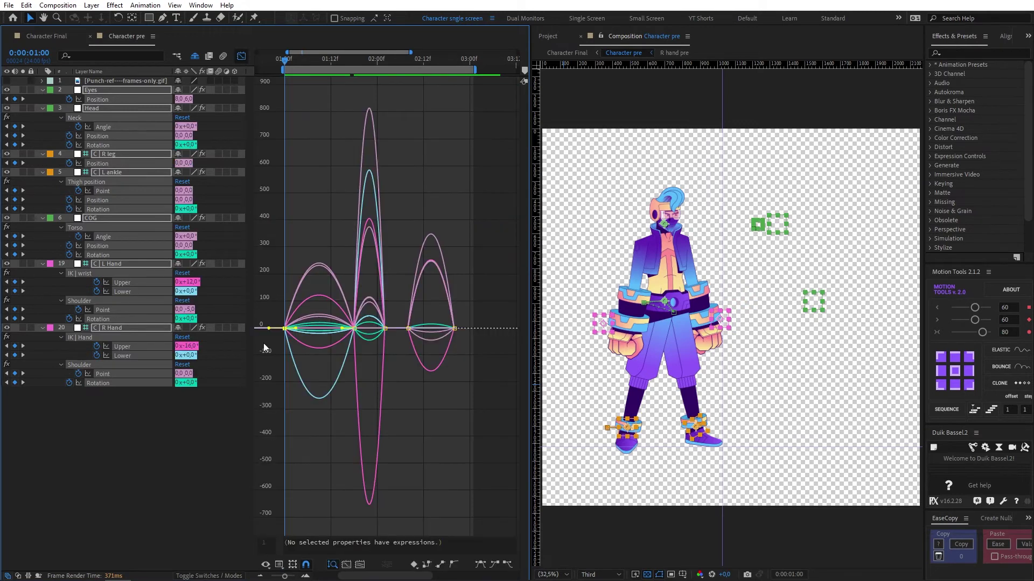
pyautogui.moveTo(296, 330); pyautogui.dragTo(312, 337)
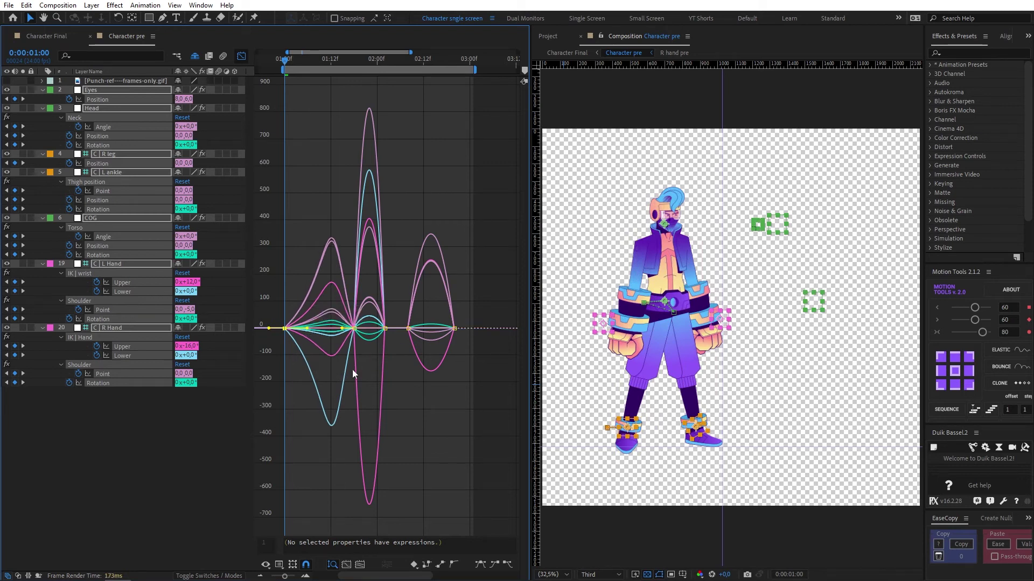
pyautogui.click(974, 308)
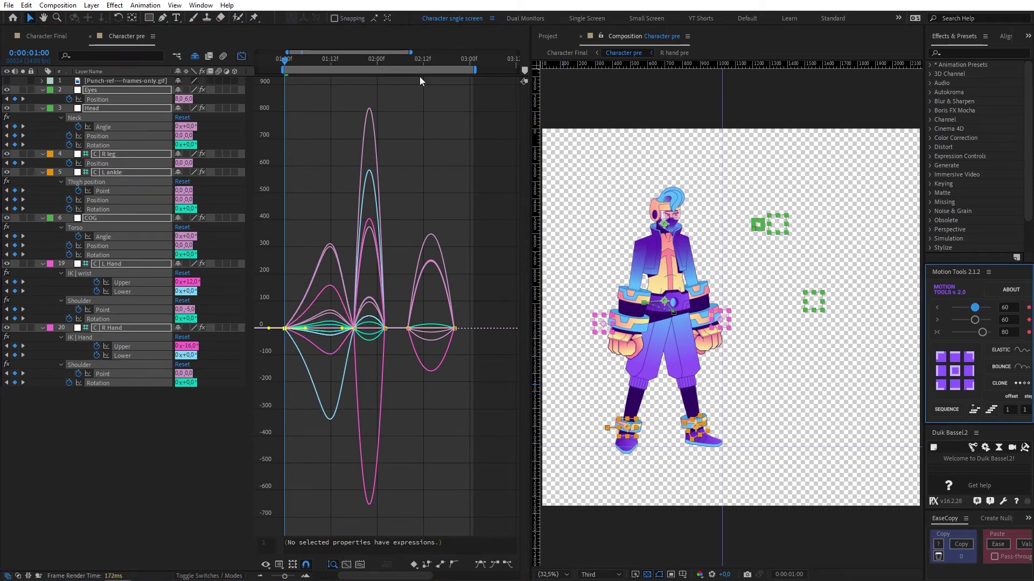
# Step: Apply Motion Tools easing to the 01:18 punch-pose keyframe column
pyautogui.click(241, 56)
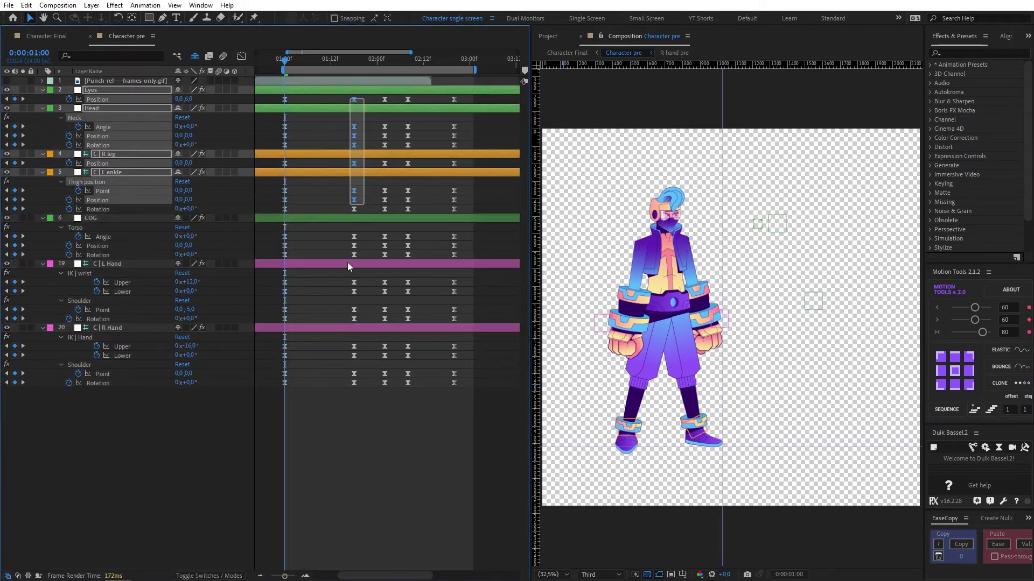
pyautogui.moveTo(348, 266); pyautogui.dragTo(347, 407)
pyautogui.click(353, 66)
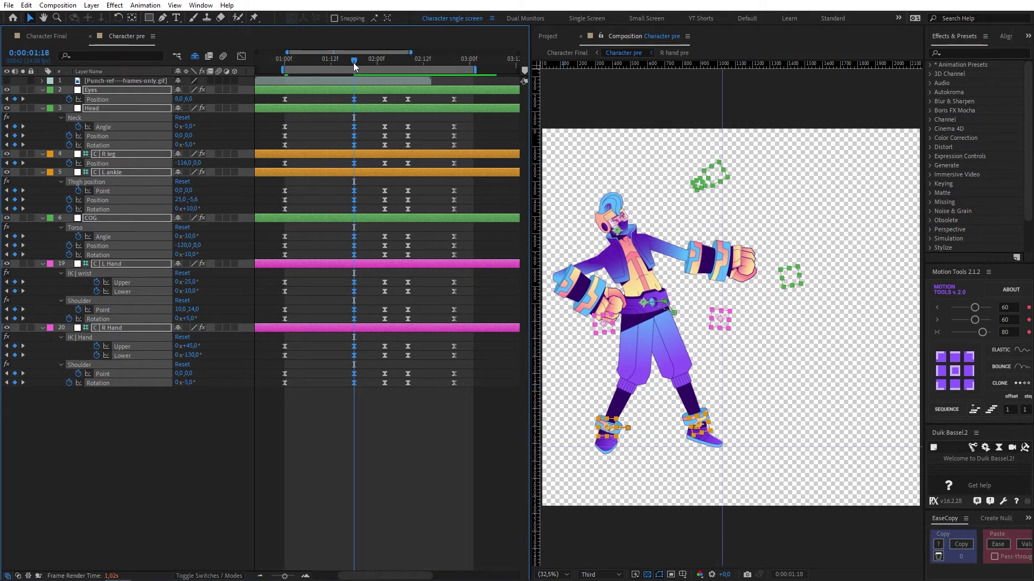
pyautogui.click(983, 333)
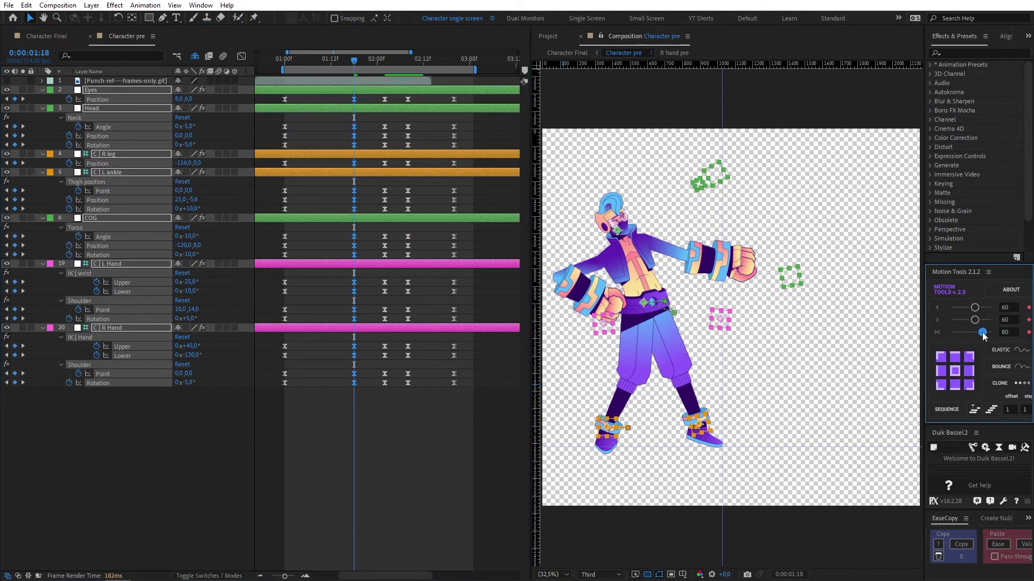
pyautogui.click(369, 100)
# Step: Select the 02:02, 02:08 and 02:20 keyframe columns and apply Motion Tools easing
pyautogui.click(382, 60)
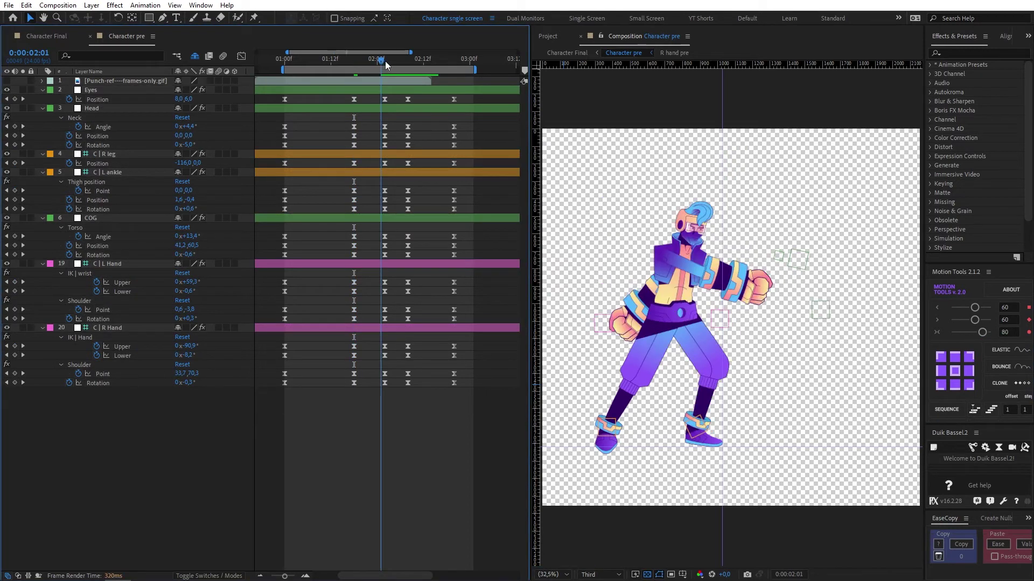
pyautogui.click(386, 64)
pyautogui.moveTo(391, 99); pyautogui.dragTo(374, 401)
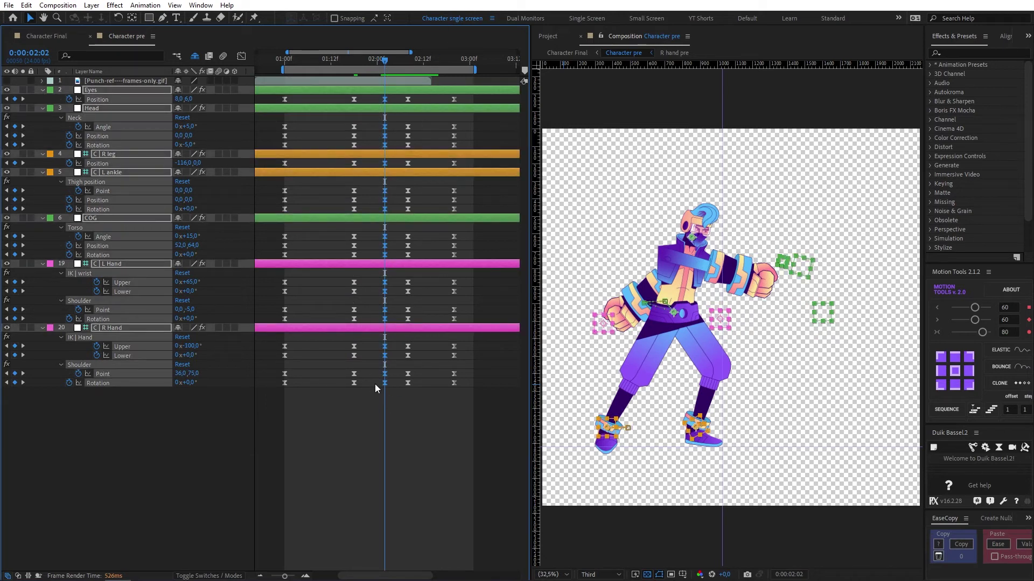
pyautogui.click(407, 62)
pyautogui.moveTo(418, 97); pyautogui.dragTo(398, 393)
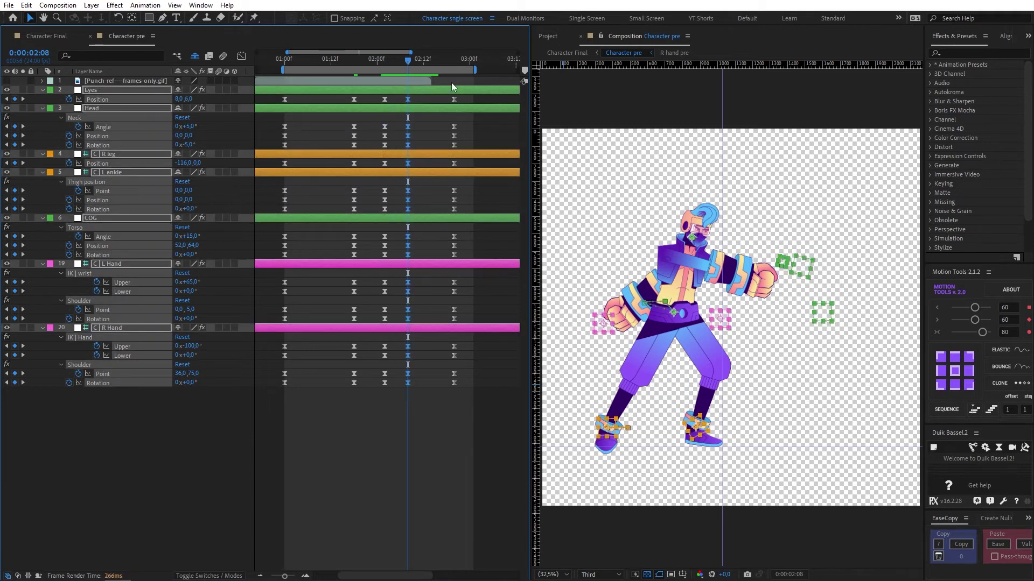
pyautogui.moveTo(451, 57); pyautogui.dragTo(454, 57)
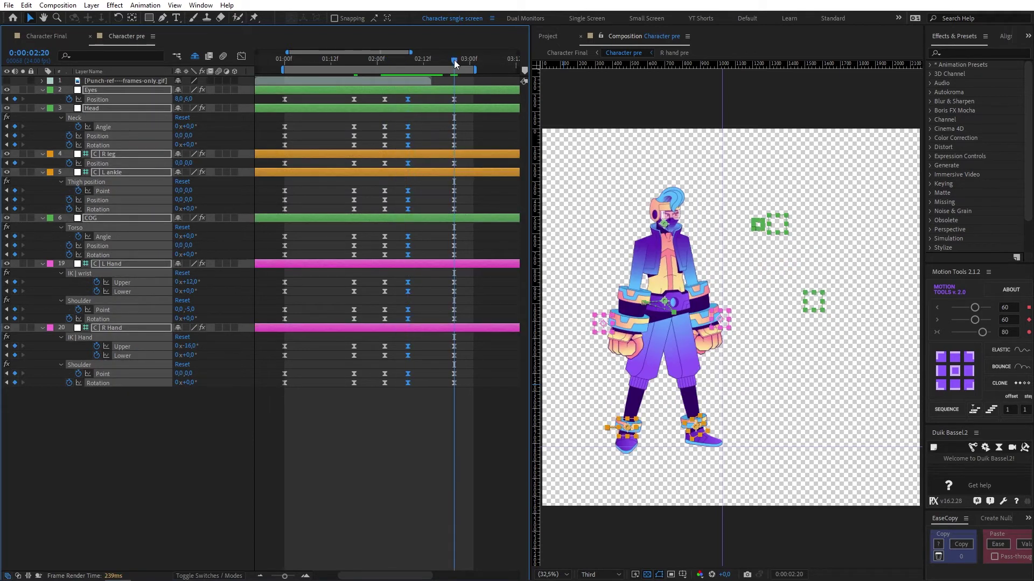
pyautogui.moveTo(462, 98); pyautogui.dragTo(428, 404)
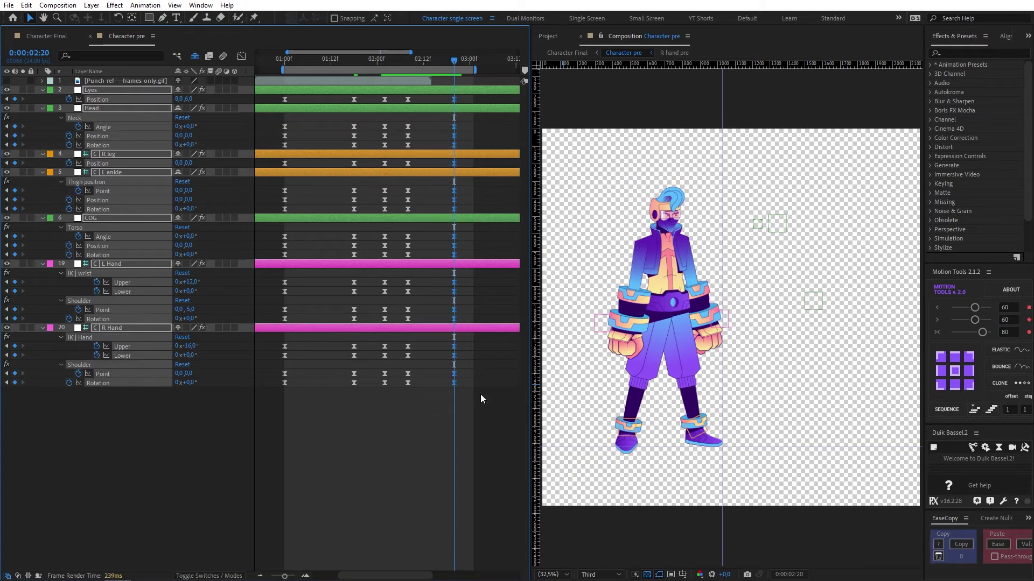
pyautogui.click(976, 320)
pyautogui.click(597, 396)
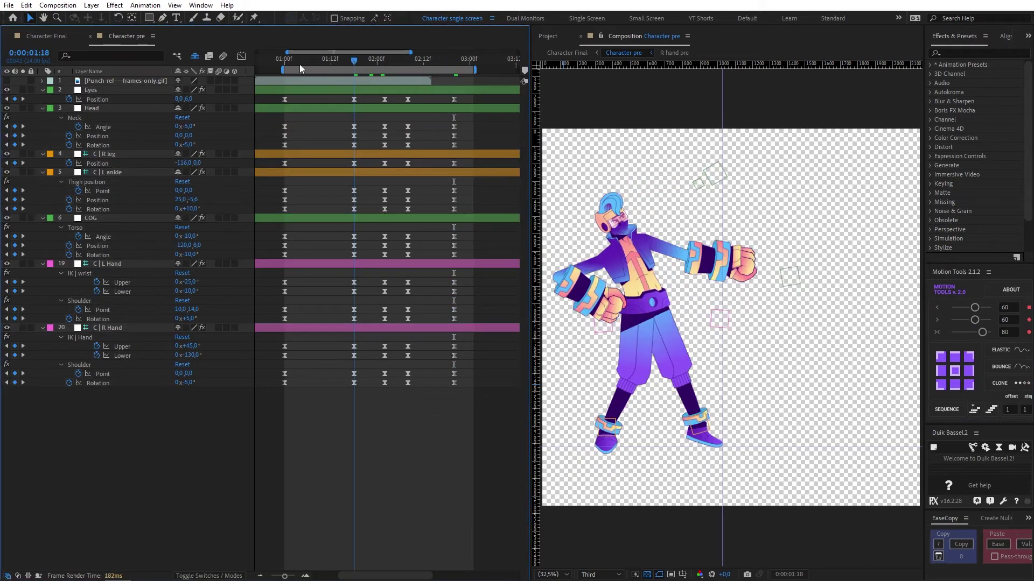
# Step: Raise the Motion Tools ease to 100 on the 01:18 impact keyframes and preview again
pyautogui.click(289, 64)
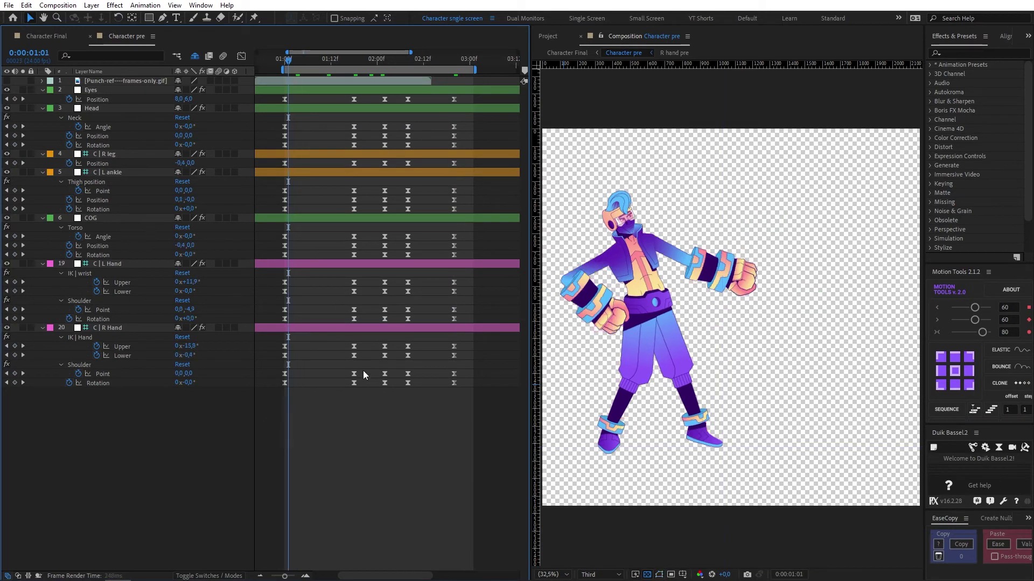
pyautogui.press('space')
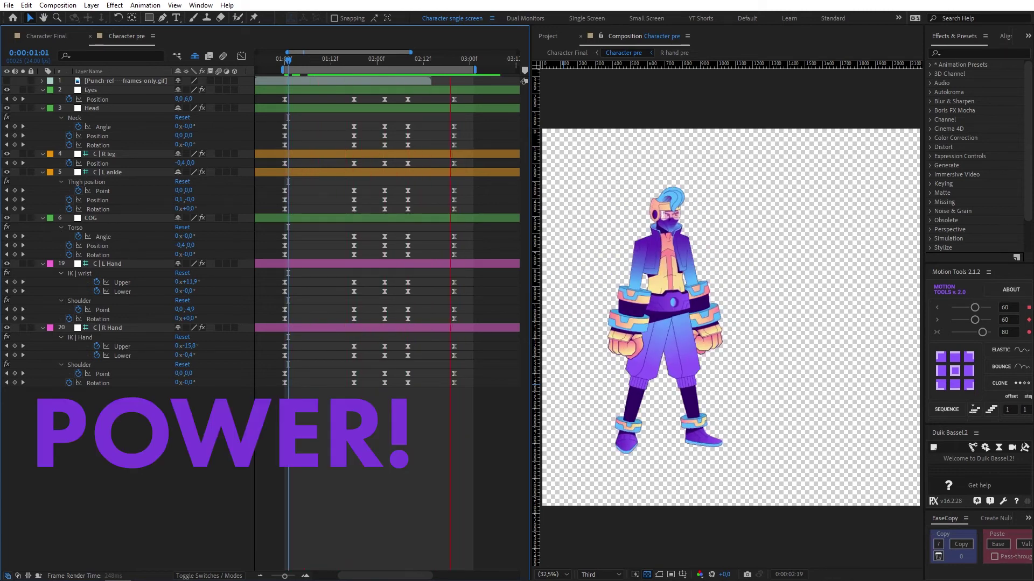
pyautogui.click(354, 61)
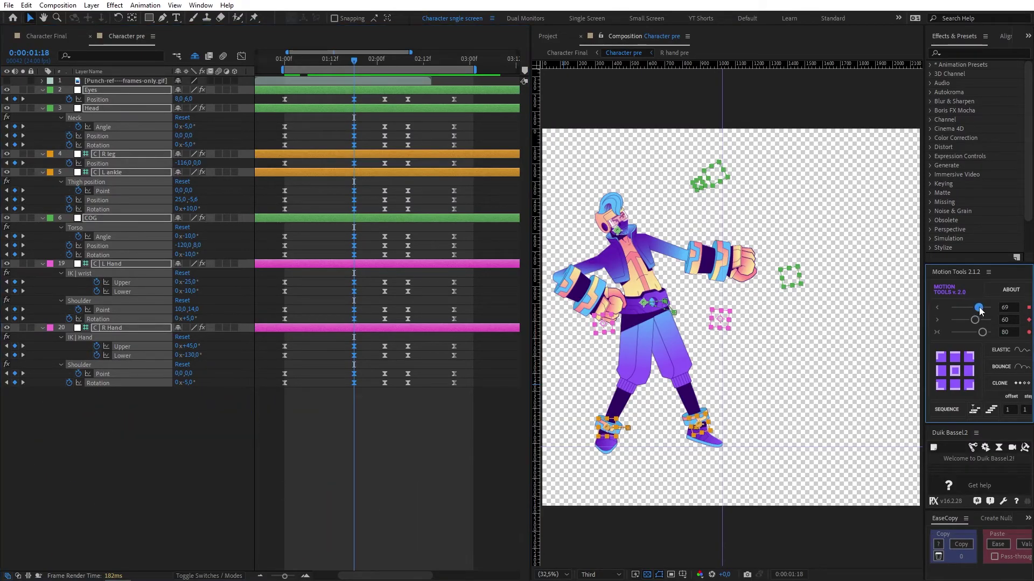
pyautogui.moveTo(975, 308); pyautogui.dragTo(992, 307)
pyautogui.click(401, 431)
pyautogui.press('space')
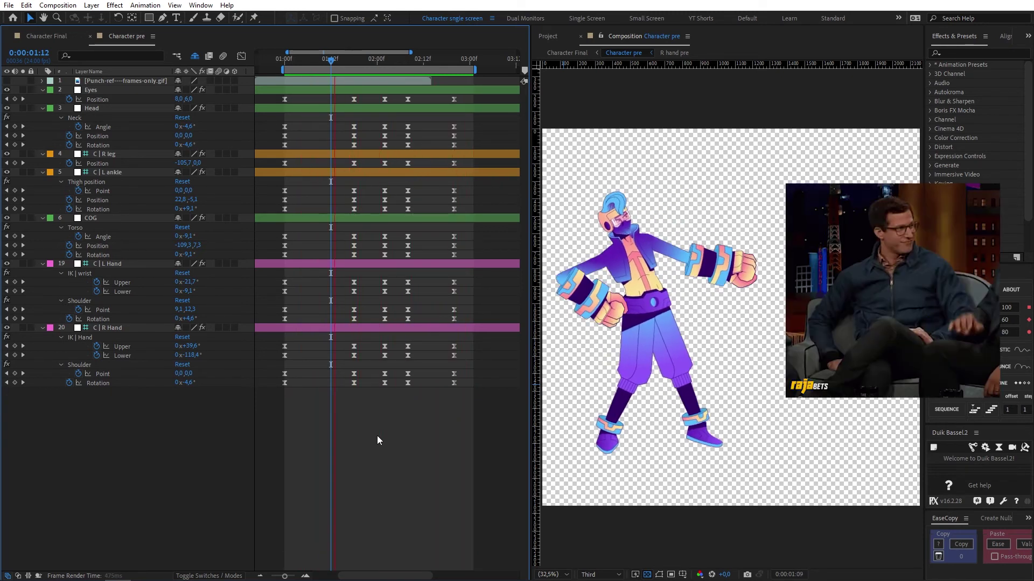
# Step: At frame 01:00, add a bezier handle to the right foot controller's motion path
pyautogui.press('space')
pyautogui.click(353, 60)
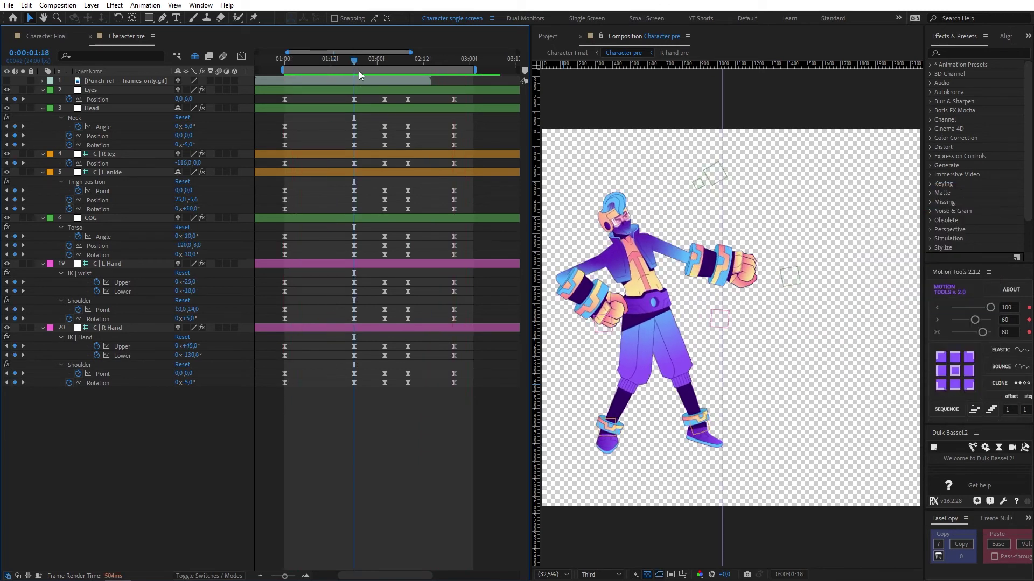
pyautogui.click(609, 433)
pyautogui.scroll(4, 610, 432)
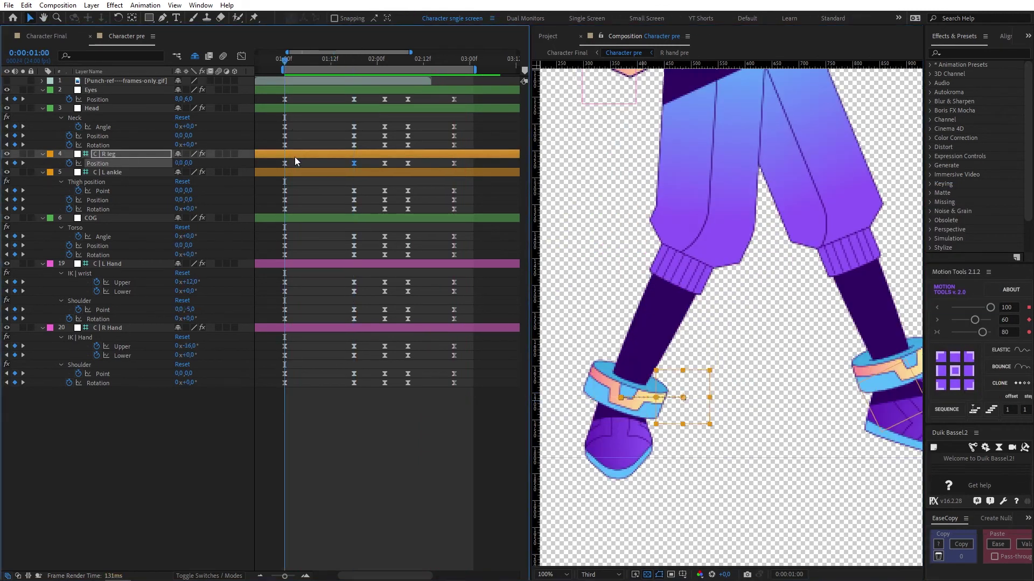
pyautogui.press('j')
pyautogui.click(284, 163)
pyautogui.moveTo(664, 382); pyautogui.dragTo(623, 398)
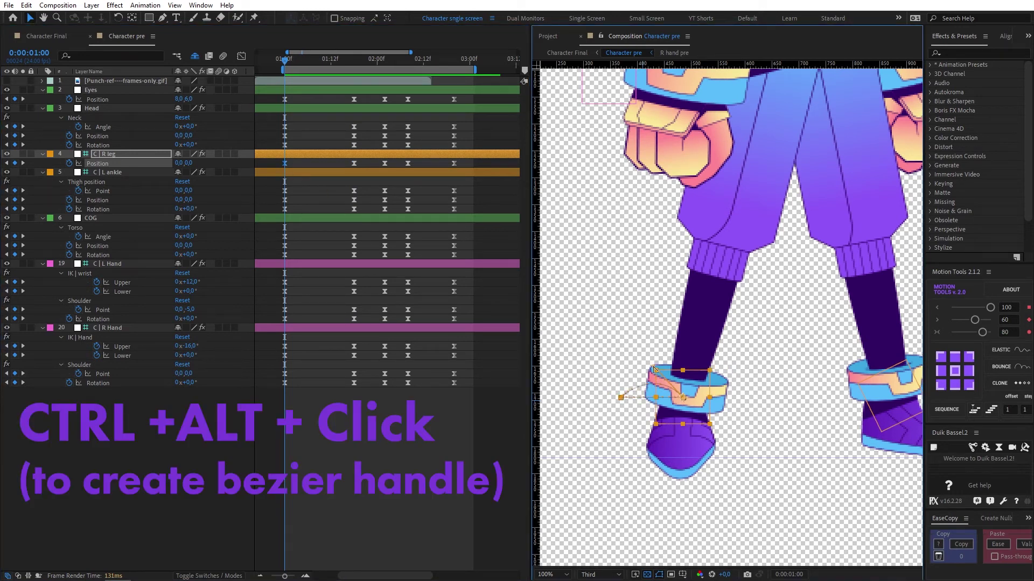
# Step: Curve the COG hips' motion path by adding a bezier handle to its Position keyframe
pyautogui.scroll(-3, 652, 392)
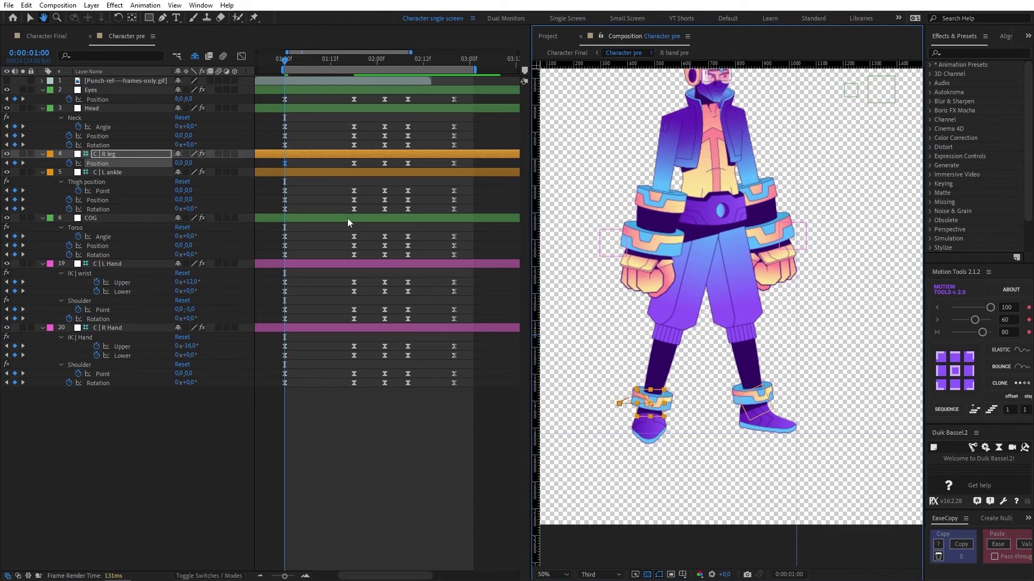
pyautogui.click(347, 218)
pyautogui.click(353, 245)
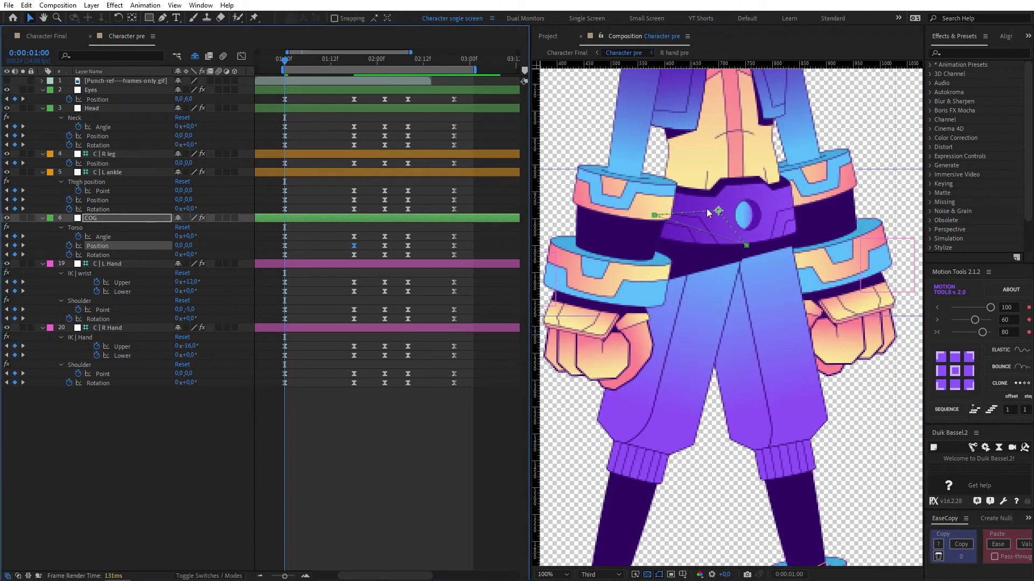
pyautogui.scroll(2, 700, 208)
pyautogui.moveTo(718, 211); pyautogui.dragTo(686, 192)
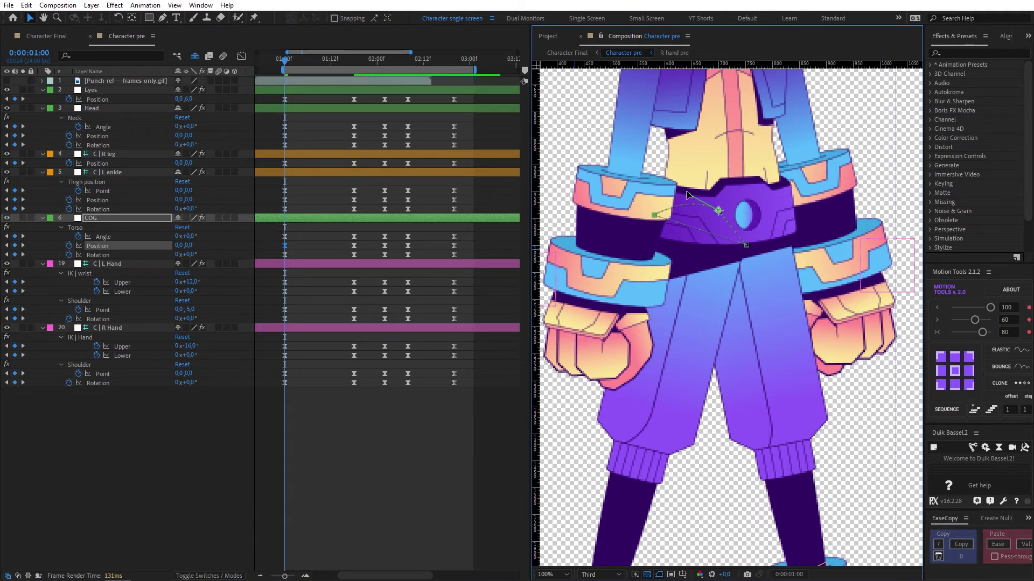
pyautogui.scroll(-2, 686, 191)
# Step: Move the right leg Position keyframe to 01:11 and scrub through to the 01:18 punch
pyautogui.moveTo(284, 60); pyautogui.dragTo(324, 64)
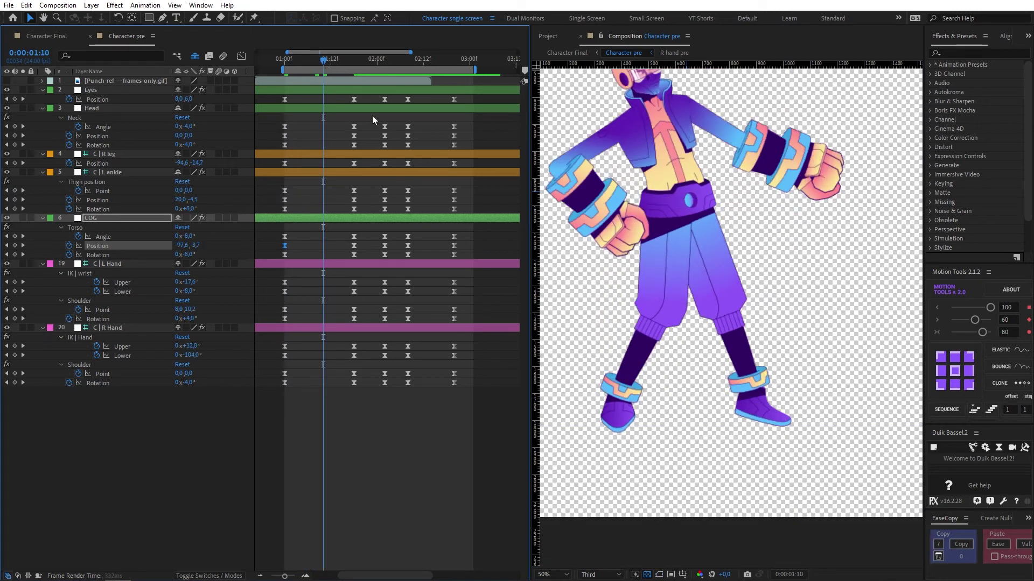
pyautogui.click(327, 62)
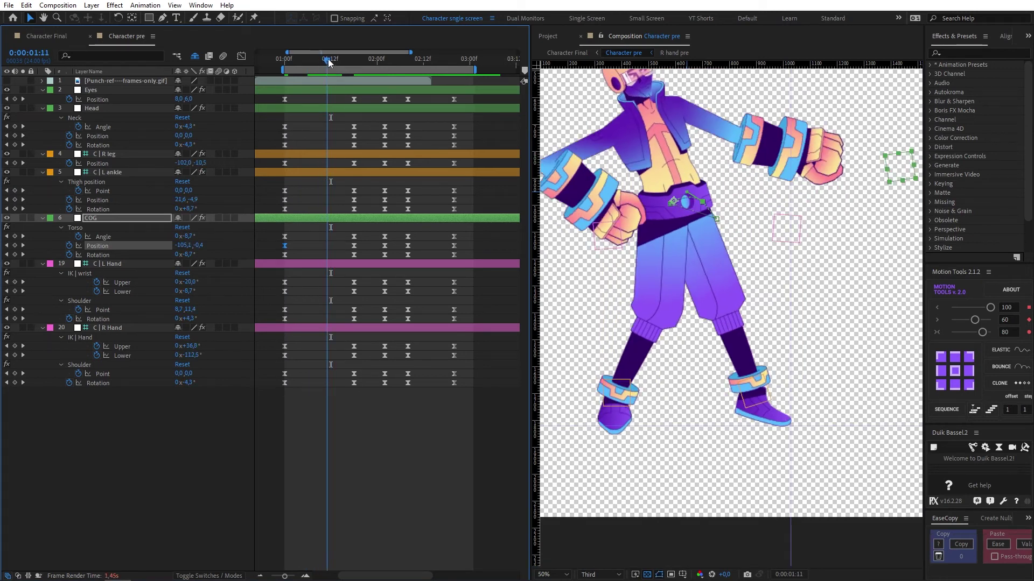
pyautogui.click(354, 163)
pyautogui.moveTo(350, 163); pyautogui.dragTo(327, 163)
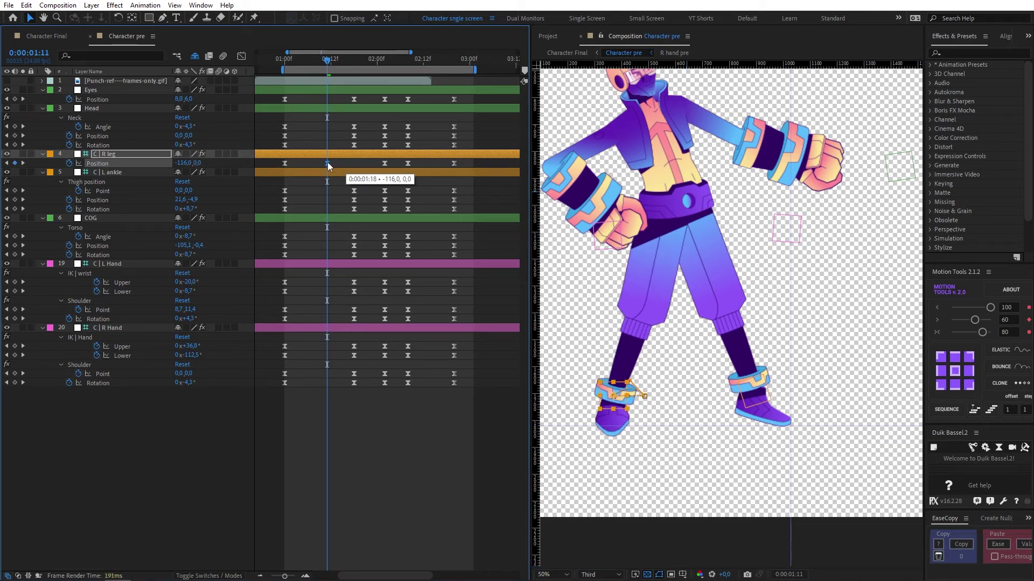
pyautogui.click(342, 162)
pyautogui.click(287, 61)
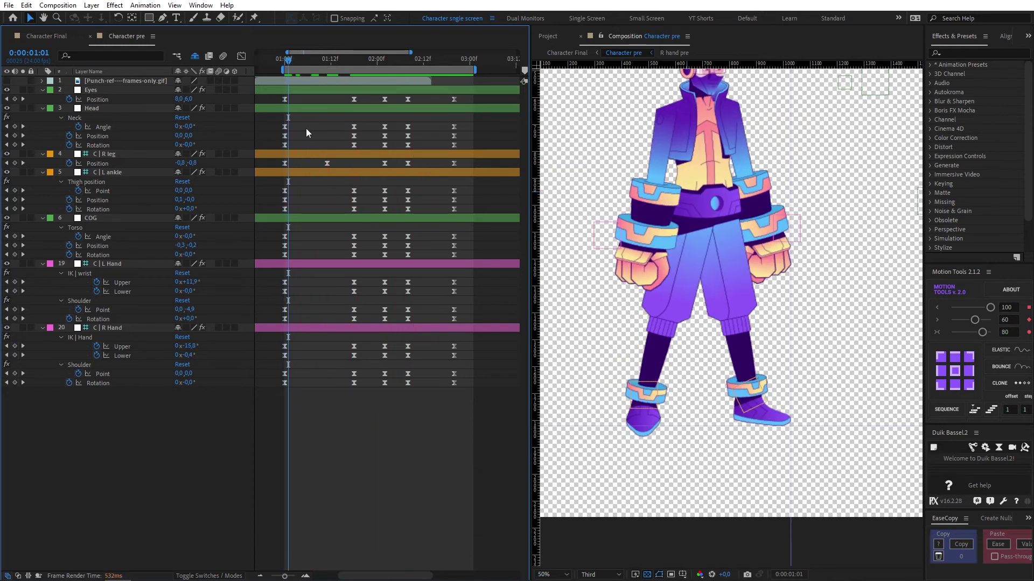
pyautogui.moveTo(344, 60); pyautogui.dragTo(354, 63)
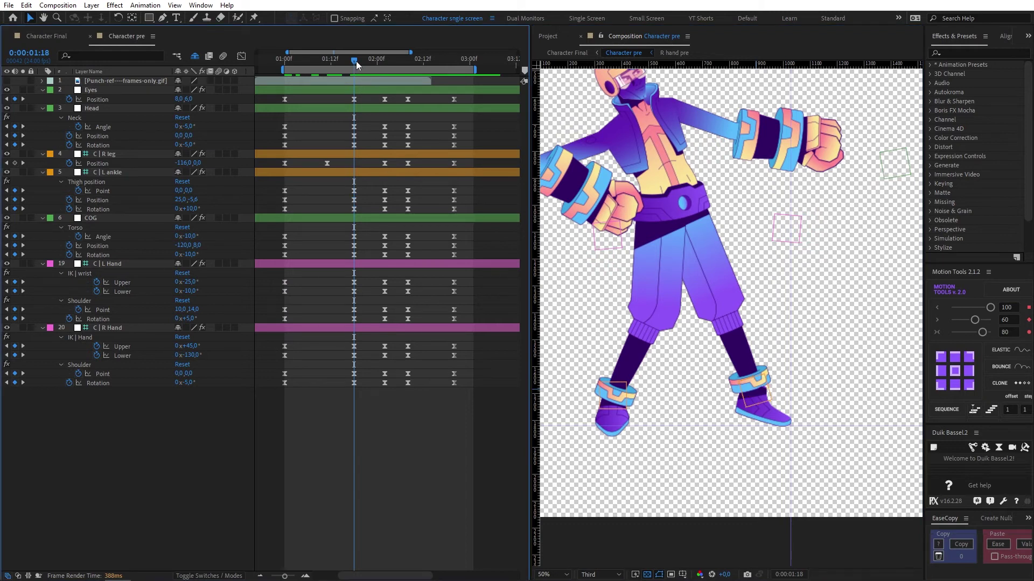
# Step: Select the left ankle thigh Position keyframes and reshape their speed curve in the Graph Editor
pyautogui.moveTo(356, 65); pyautogui.dragTo(364, 85)
pyautogui.moveTo(389, 199); pyautogui.dragTo(350, 213)
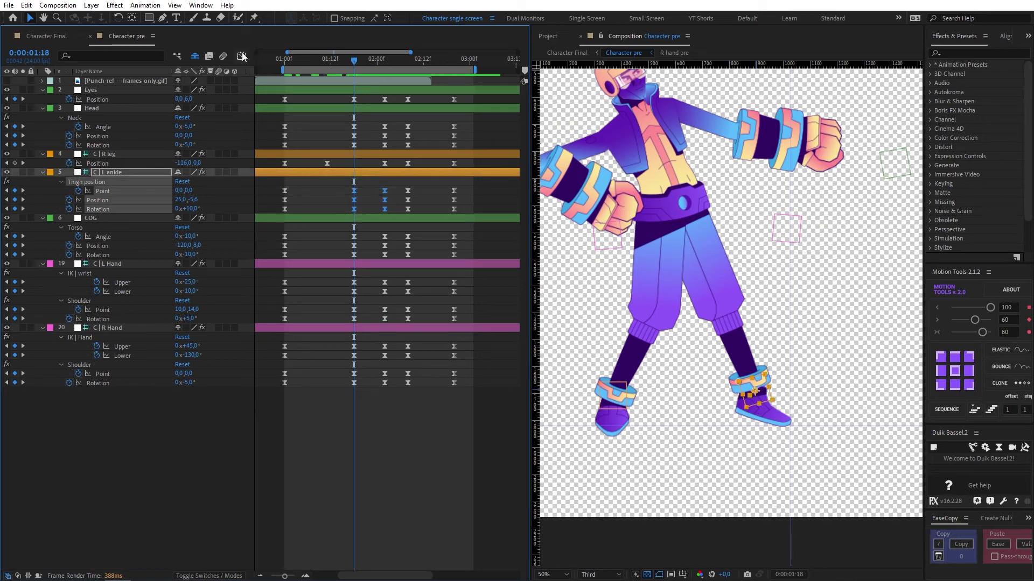
pyautogui.click(241, 56)
pyautogui.scroll(3, 382, 438)
pyautogui.moveTo(402, 393); pyautogui.dragTo(375, 395)
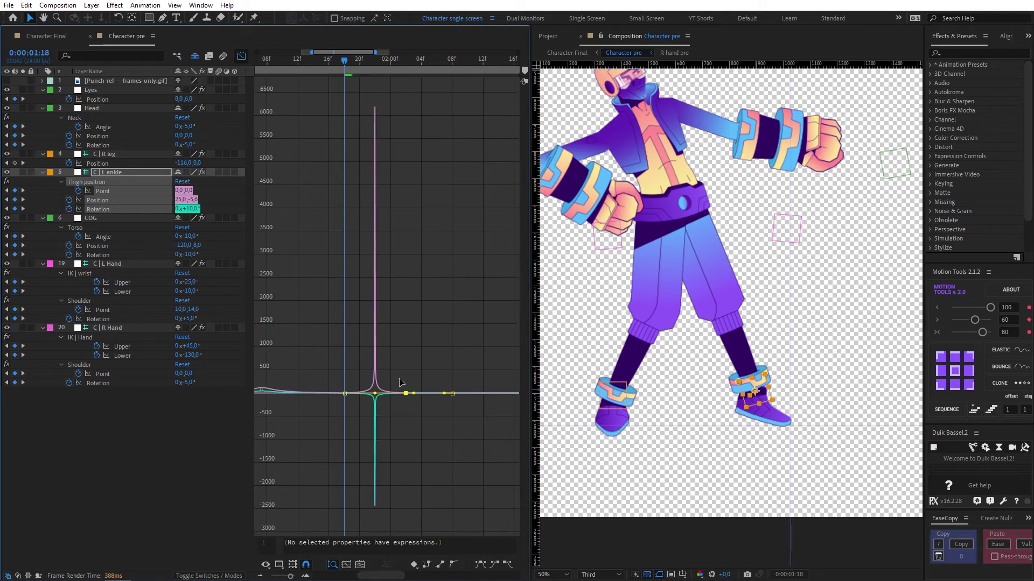
# Step: Lower the keyframes' Motion Tools ease from 100 to 35 and play back the animation
pyautogui.click(345, 394)
pyautogui.moveTo(991, 308); pyautogui.dragTo(966, 305)
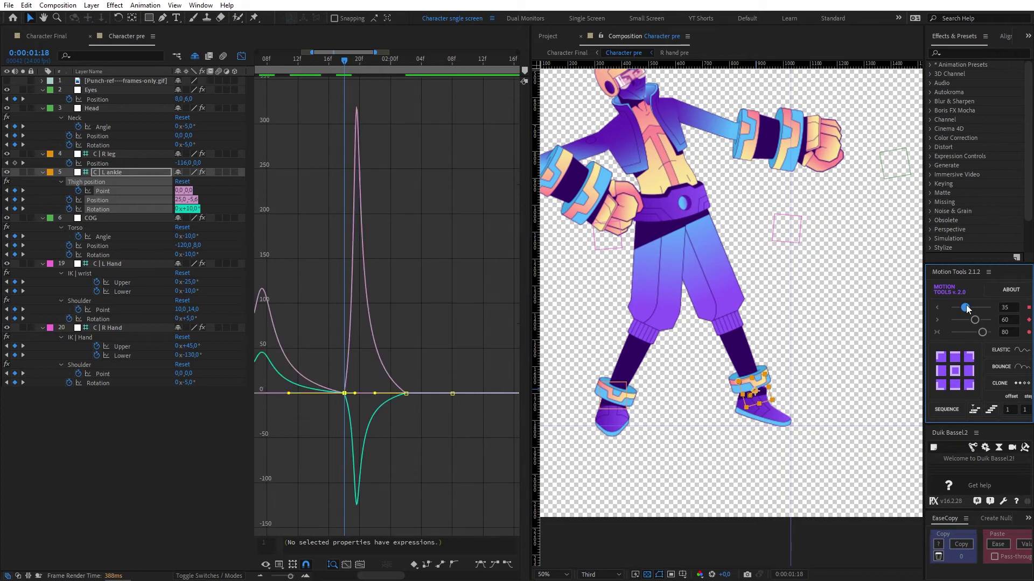
pyautogui.click(241, 56)
pyautogui.press('-')
pyautogui.press('-')
pyautogui.press('-')
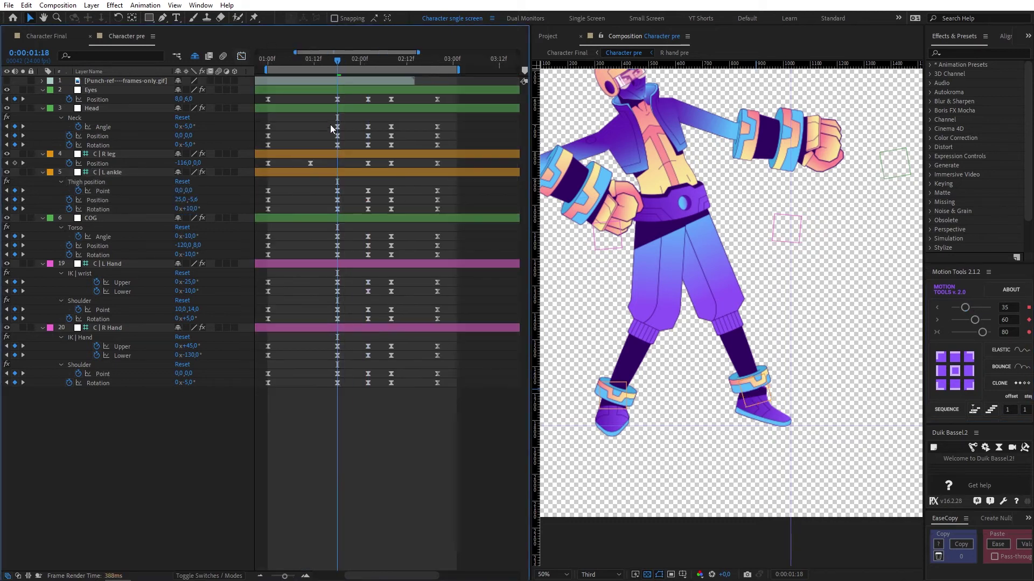
pyautogui.press('space')
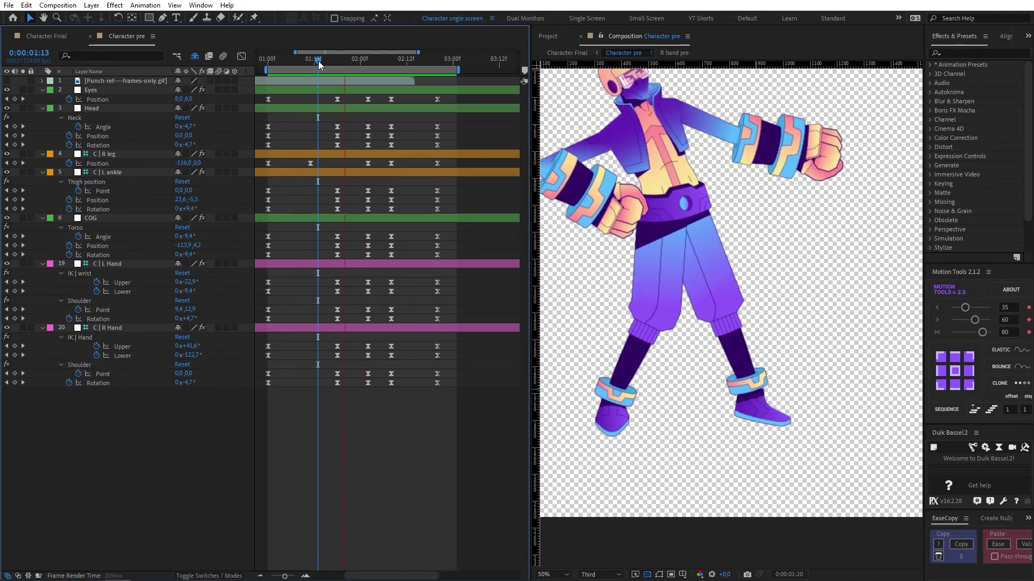
# Step: Nudge the COG torso Rotation key and last Angle key one frame later
pyautogui.press('space')
pyautogui.press(',')
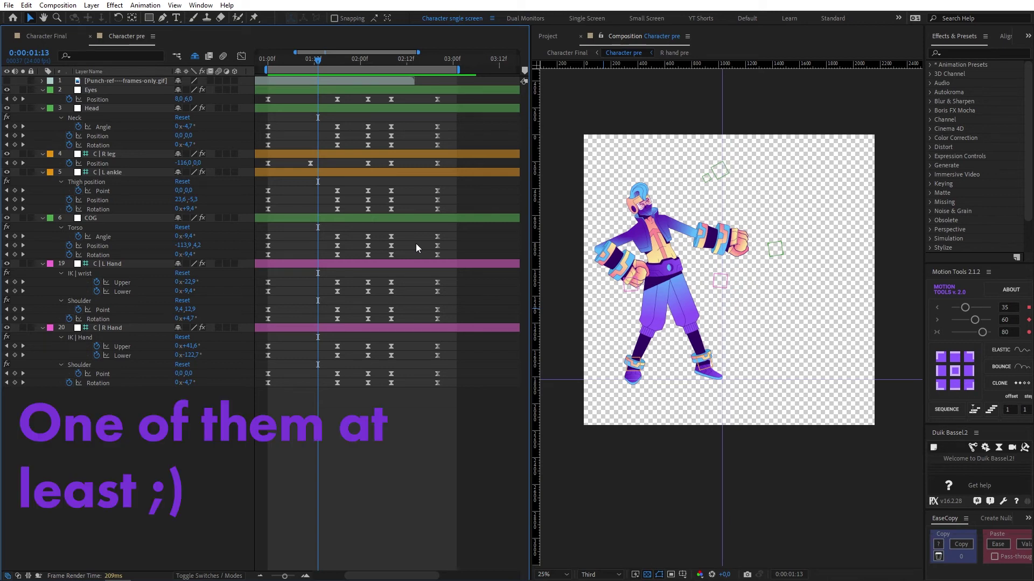
pyautogui.hscroll(-2, 405, 92)
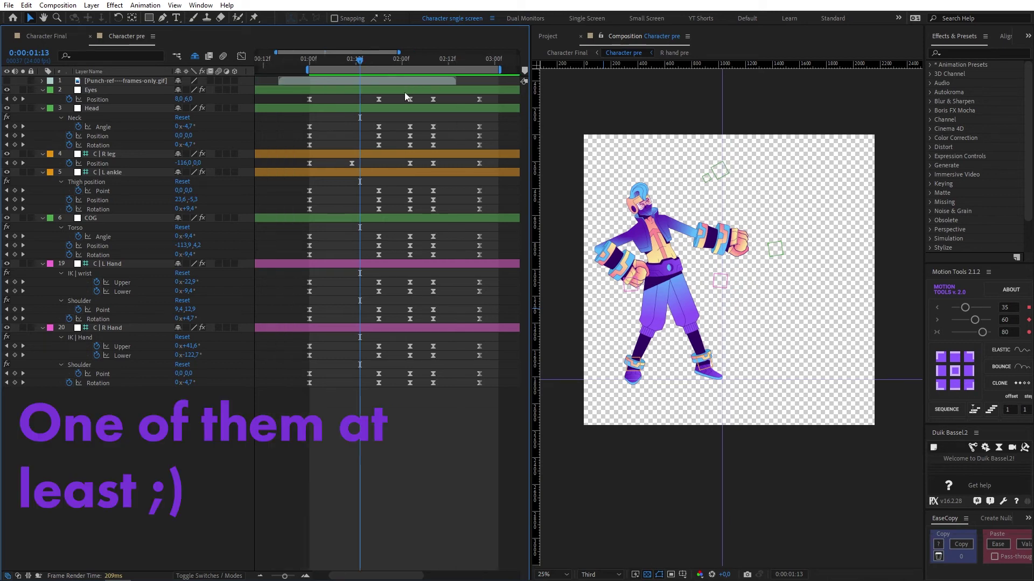
pyautogui.moveTo(407, 104); pyautogui.dragTo(445, 354)
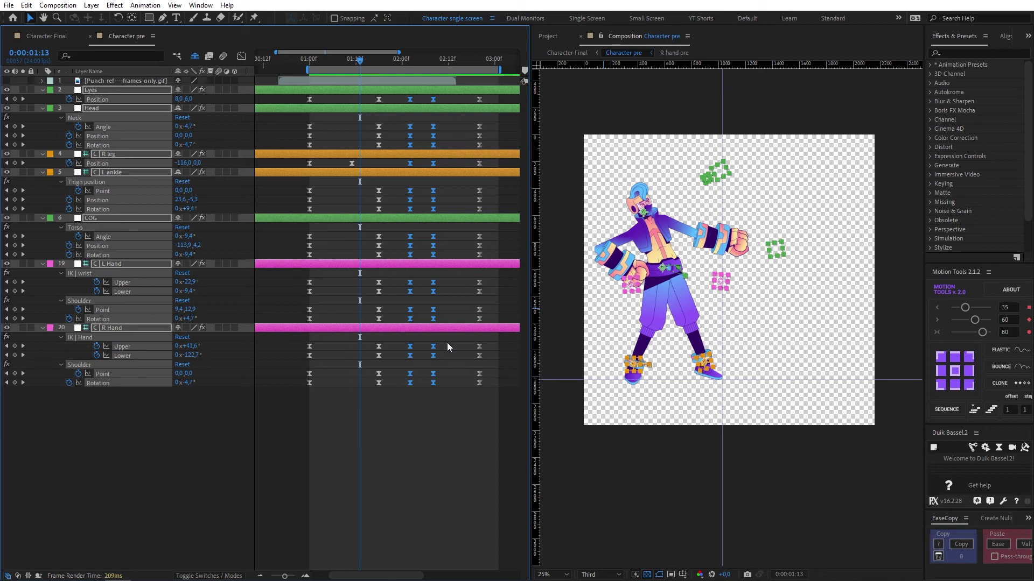
pyautogui.click(388, 257)
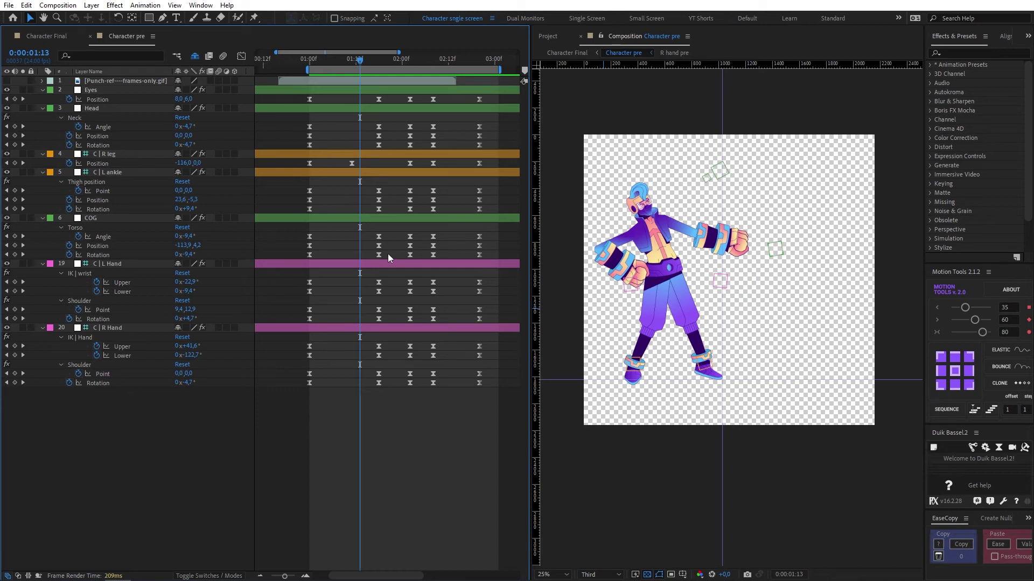
pyautogui.click(379, 255)
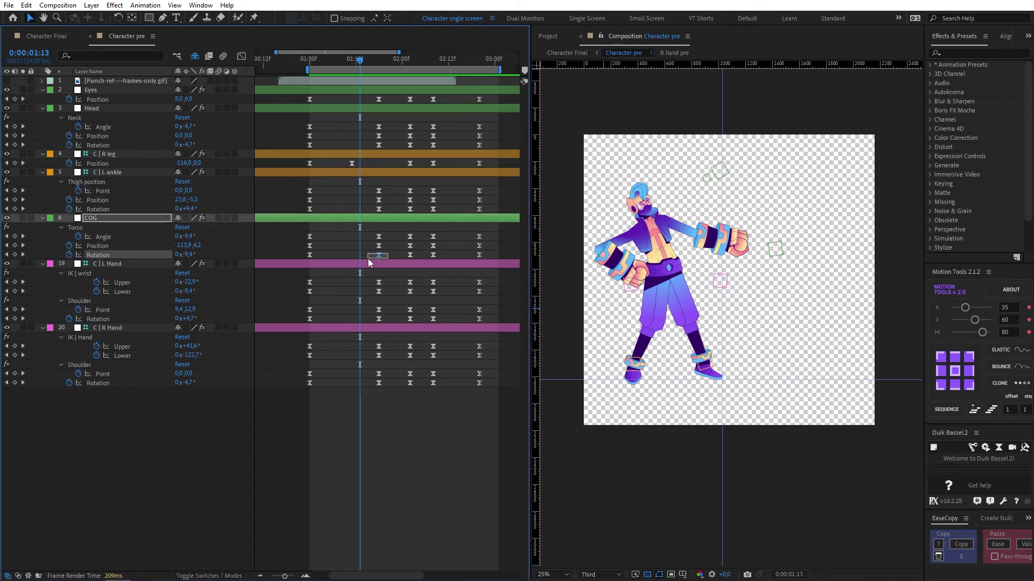
pyautogui.keyDown('shift'); pyautogui.click(479, 236); pyautogui.keyUp('shift')
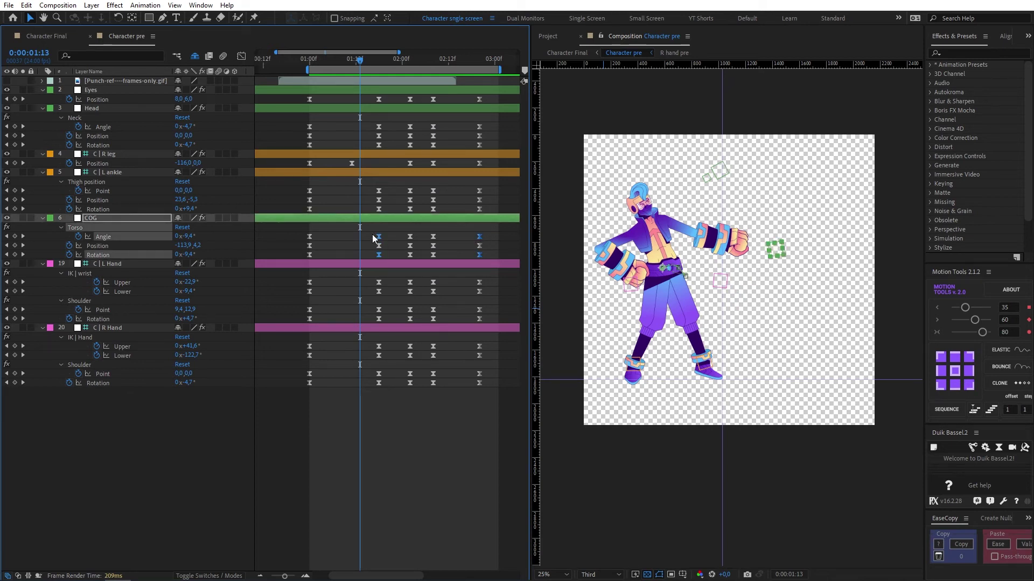
pyautogui.hotkey('alt', 'Right')
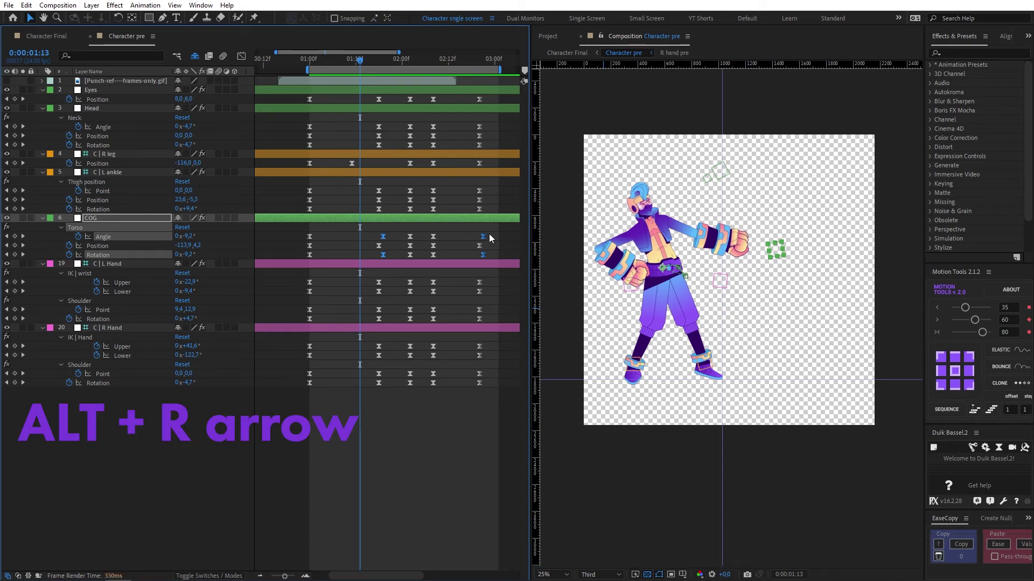
# Step: Nudge the two later torso Angle keyframes another frame later, then reselect the Rotation key
pyautogui.click(482, 237)
pyautogui.keyDown('shift'); pyautogui.click(381, 237); pyautogui.keyUp('shift')
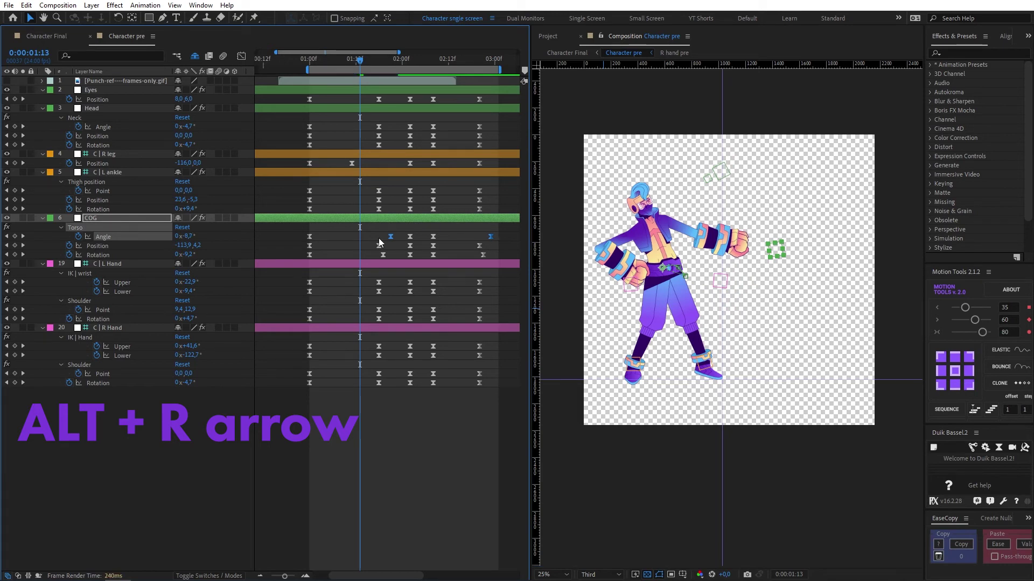
pyautogui.hotkey('alt', 'Right')
pyautogui.click(382, 234)
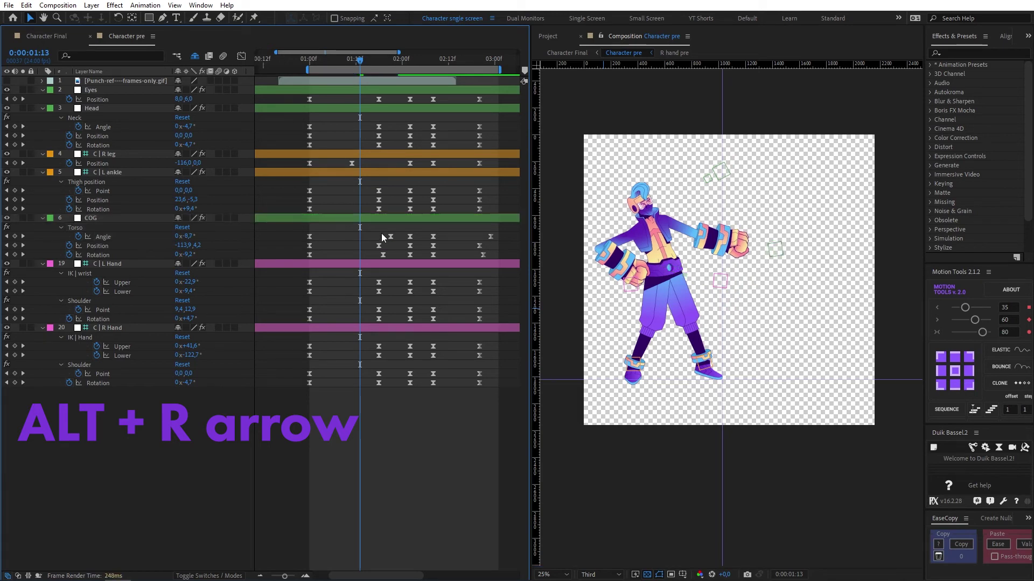
pyautogui.click(384, 256)
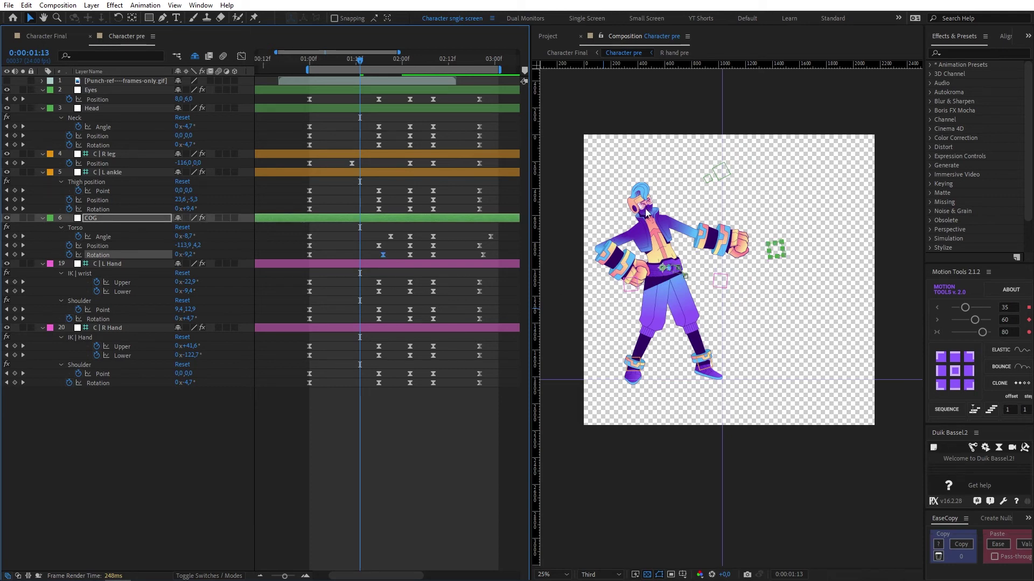
# Step: Shift the R Hand's punch-pose and final keyframes one frame later
pyautogui.click(393, 254)
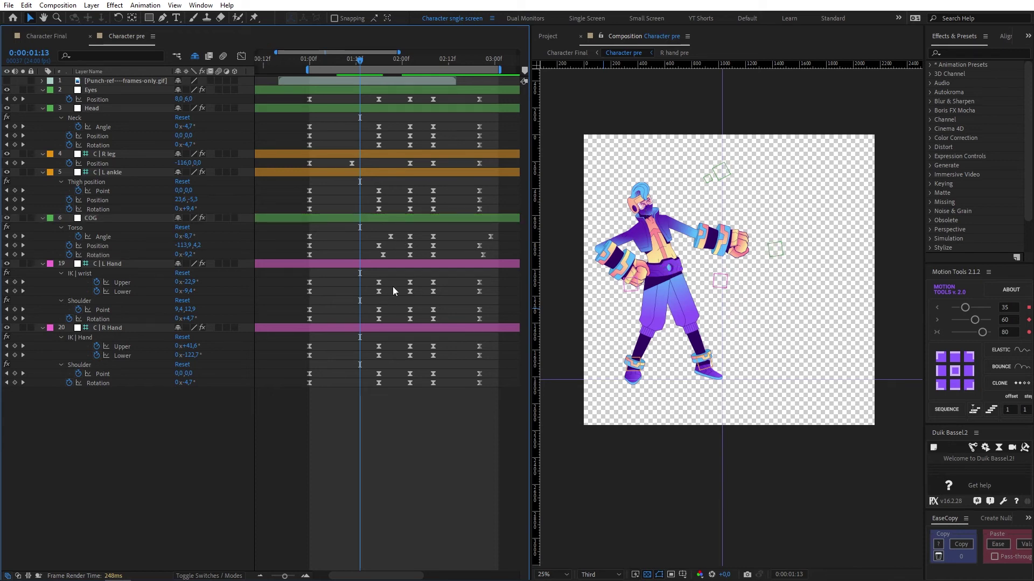
pyautogui.click(328, 328)
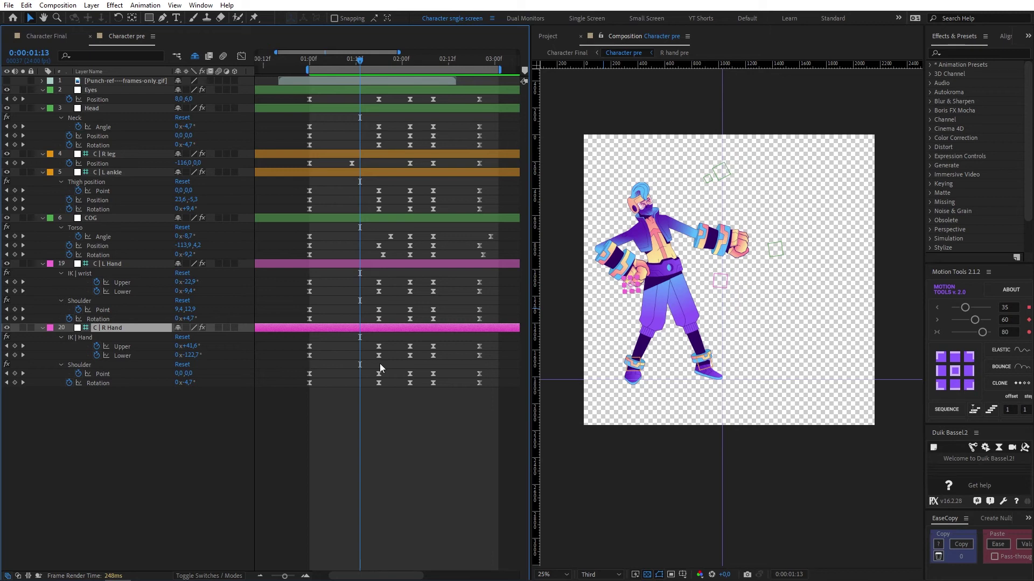
pyautogui.moveTo(391, 341); pyautogui.dragTo(369, 390)
pyautogui.moveTo(486, 341); pyautogui.dragTo(474, 390)
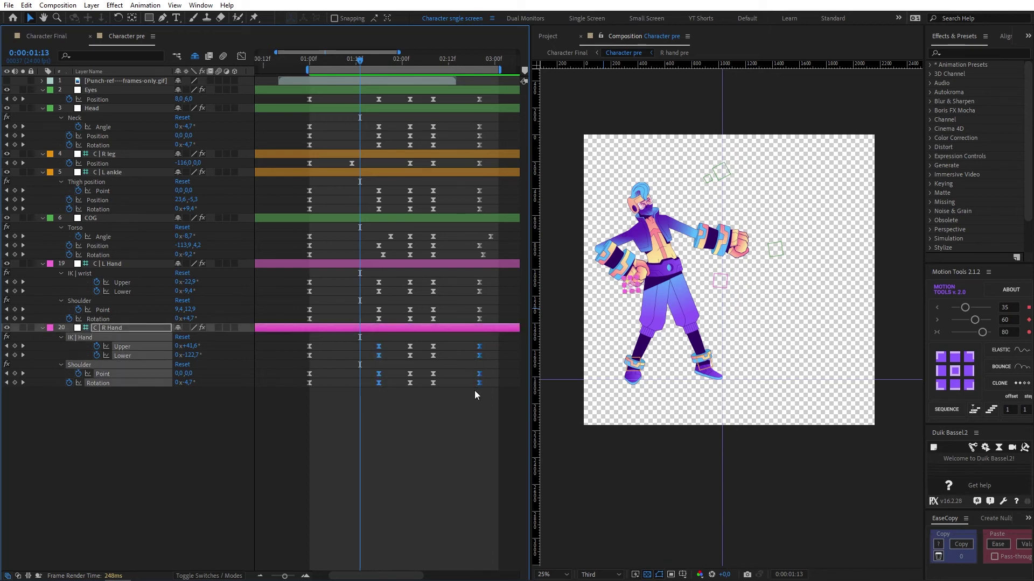
pyautogui.hotkey('alt', 'Right')
pyautogui.click(396, 364)
# Step: Push the R Hand Lower and Rotation keys a further frame later, including the last Rotation key
pyautogui.click(383, 355)
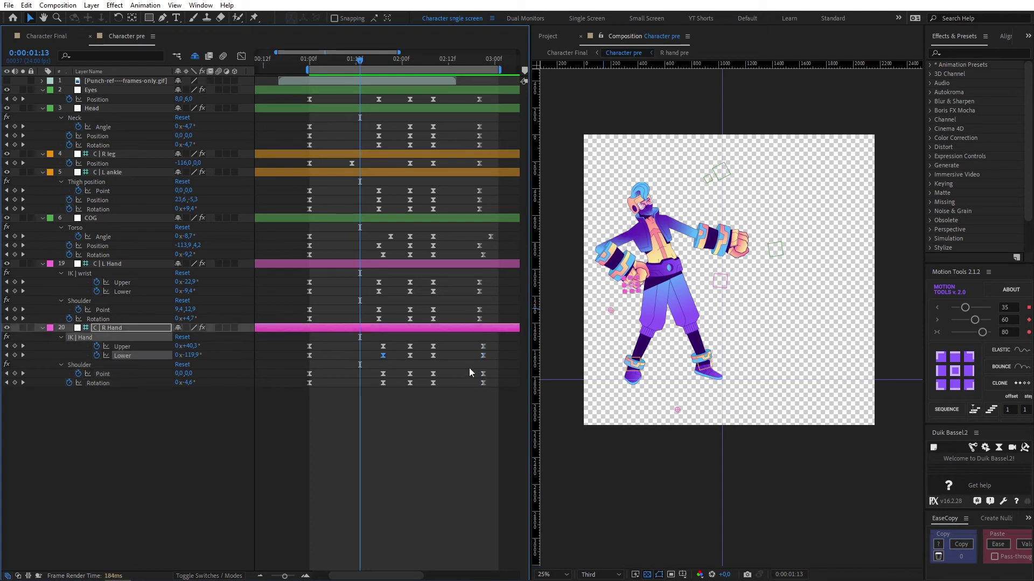
pyautogui.keyDown('shift'); pyautogui.click(383, 383); pyautogui.keyUp('shift')
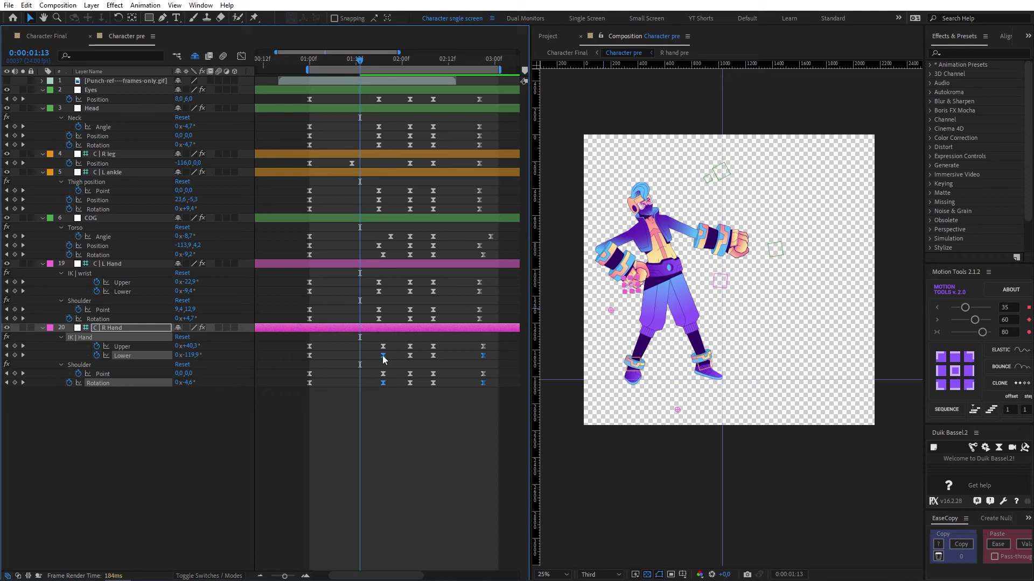
pyautogui.moveTo(383, 358); pyautogui.dragTo(387, 358)
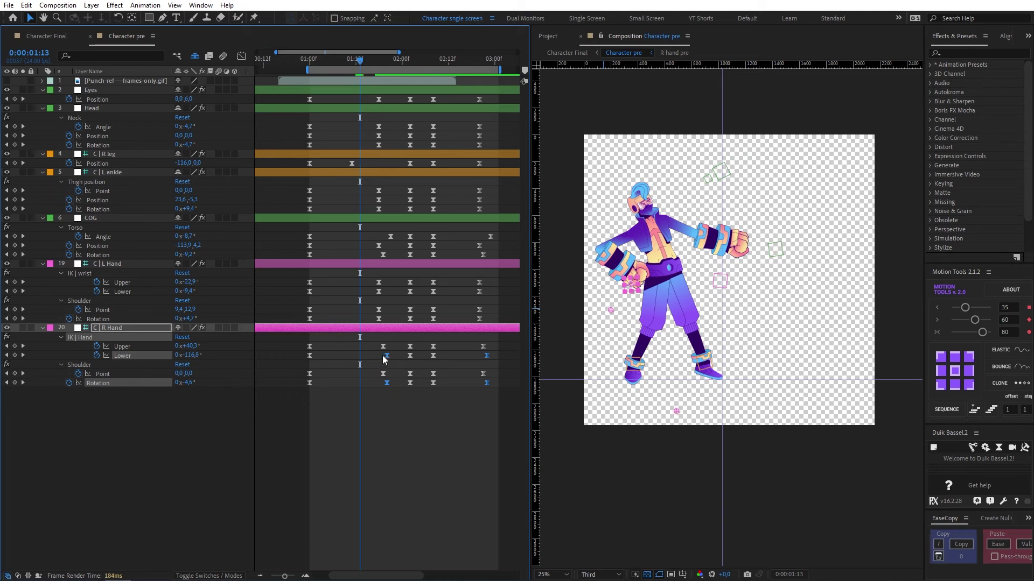
pyautogui.click(387, 382)
pyautogui.moveTo(498, 380); pyautogui.dragTo(480, 387)
pyautogui.hotkey('alt', 'Right')
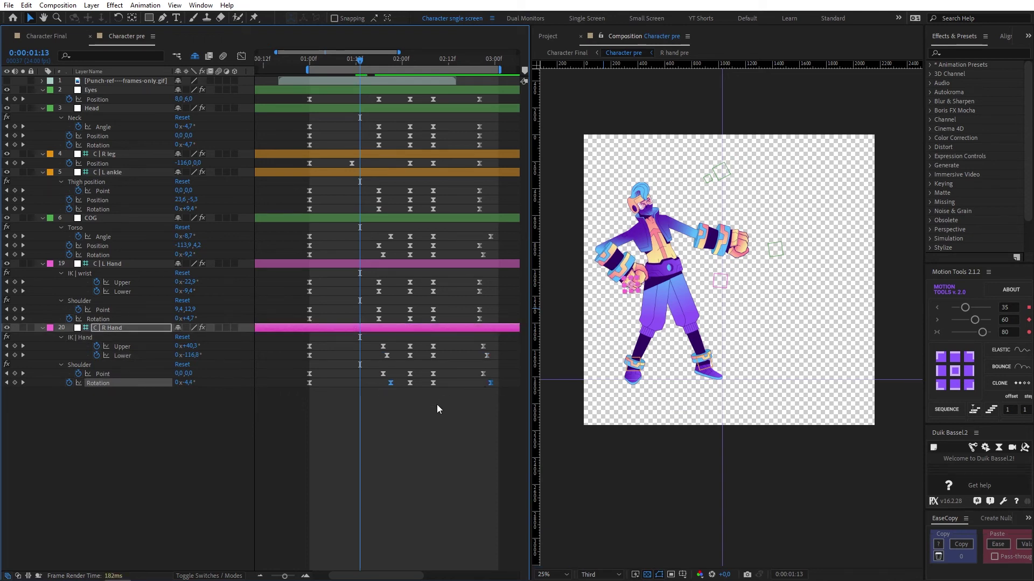
pyautogui.click(428, 415)
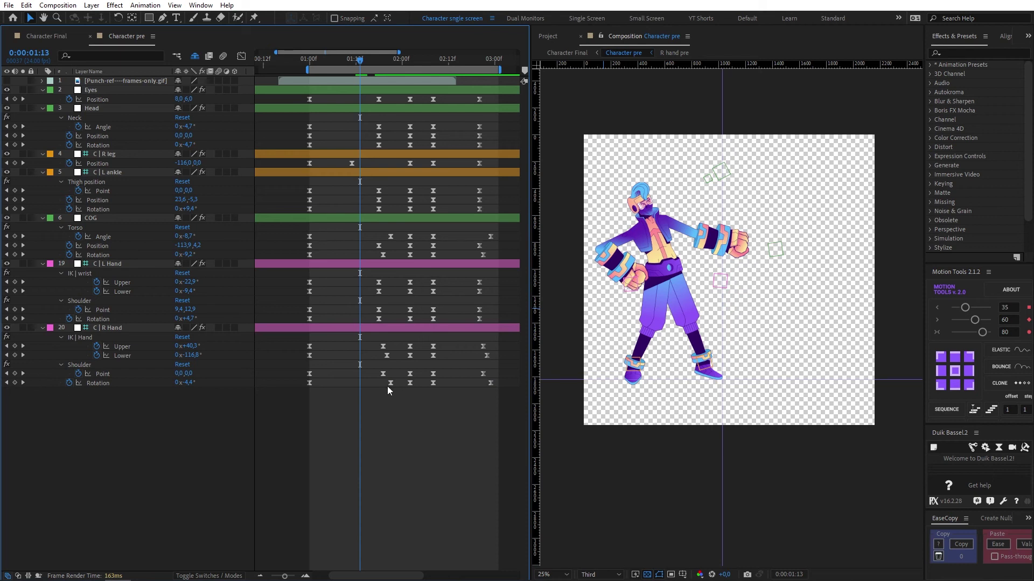
# Step: Undo and retest the R Hand Rotation keys' timing with one- and ten-frame nudges
pyautogui.hotkey('ctrl', 'z')
pyautogui.moveTo(499, 379); pyautogui.dragTo(482, 386)
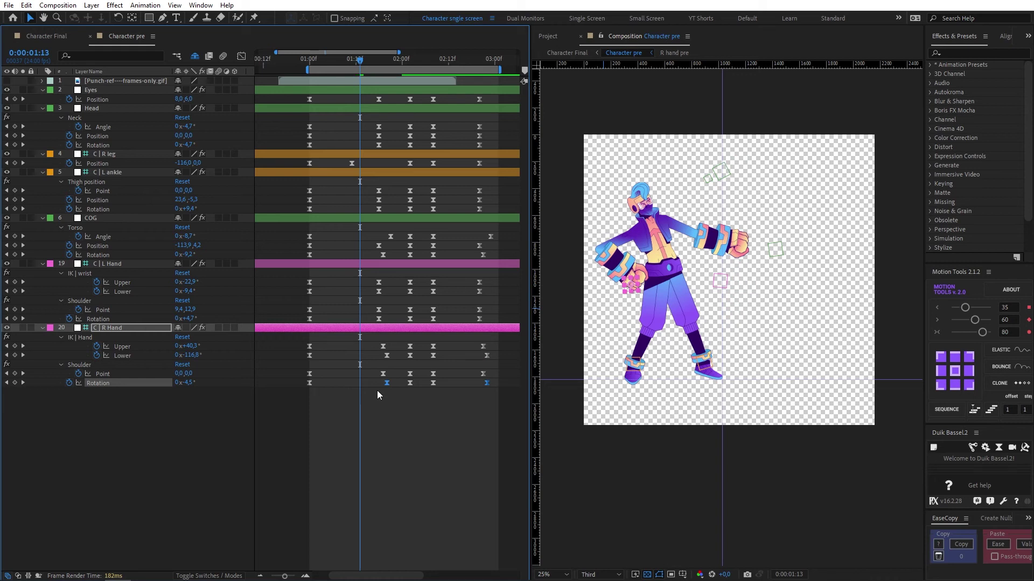
pyautogui.hotkey('alt', 'Left')
pyautogui.hotkey('alt', 'Right')
pyautogui.hotkey('alt', 'Left')
pyautogui.hotkey('alt', 'Right')
pyautogui.hotkey('alt', 'shift', 'Right')
pyautogui.hotkey('alt', 'shift', 'Left')
# Step: Restore the R Hand Rotation keys and nudge the L Hand's final keyframes one frame later
pyautogui.click(376, 389)
pyautogui.hotkey('ctrl', 'z')
pyautogui.click(377, 279)
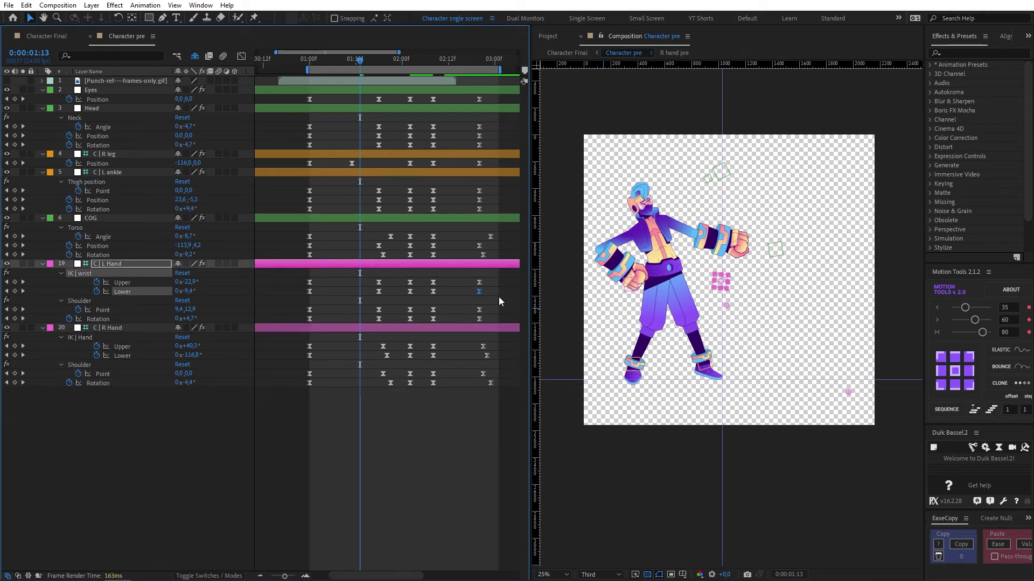
pyautogui.moveTo(488, 276); pyautogui.dragTo(473, 328)
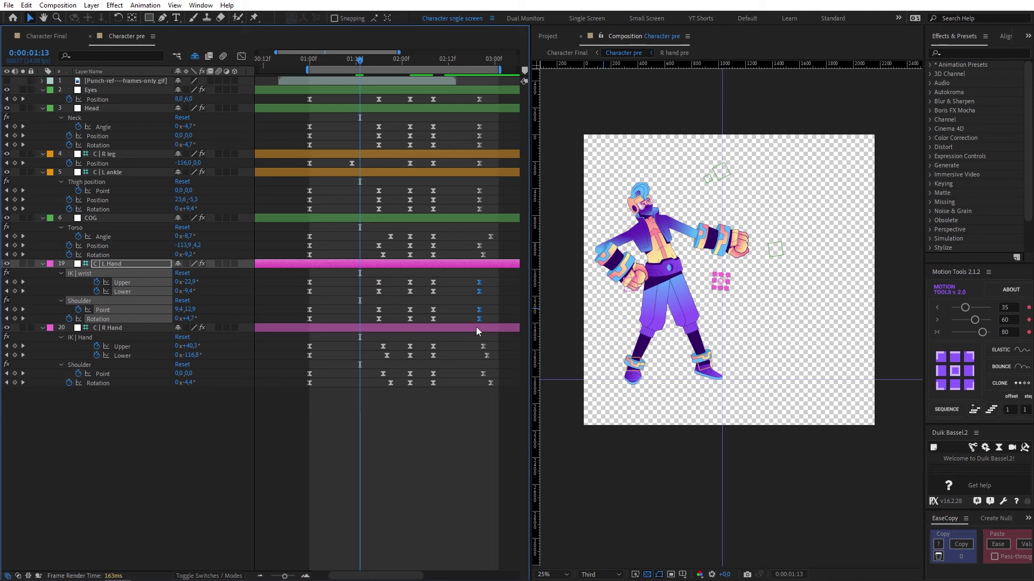
pyautogui.hotkey('alt', 'Right')
# Step: Push the L Hand Lower and shoulder Rotation keys further later, then save the project
pyautogui.click(493, 348)
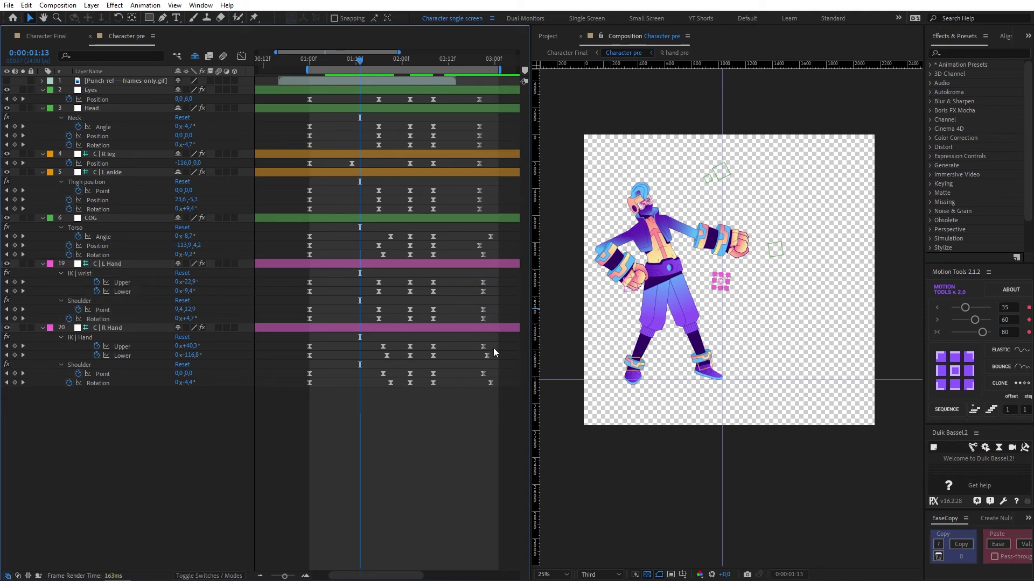
pyautogui.click(484, 291)
pyautogui.keyDown('shift'); pyautogui.click(483, 319); pyautogui.keyUp('shift')
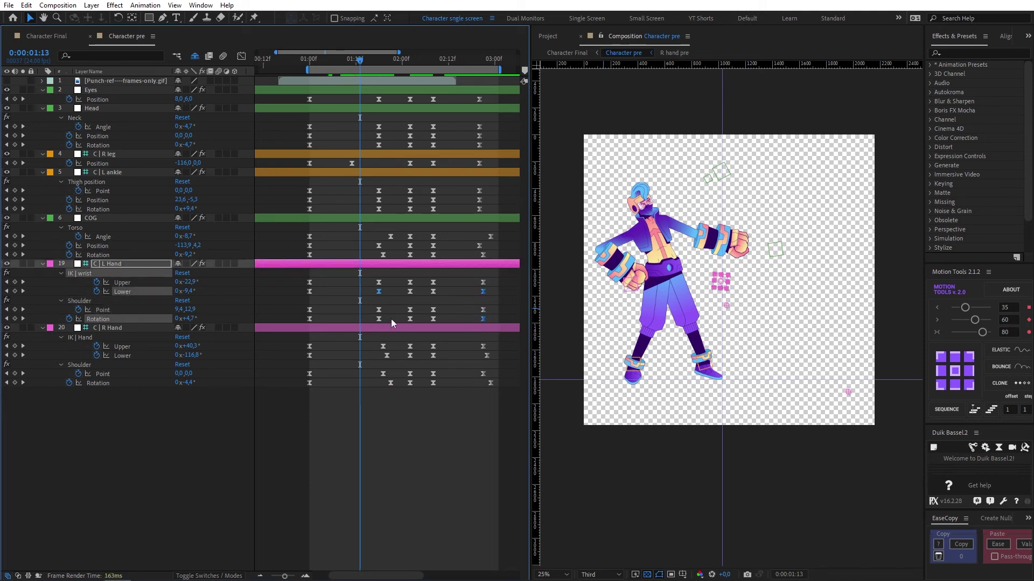
pyautogui.hotkey('alt', 'Right')
pyautogui.click(357, 317)
pyautogui.hscroll(2, 356, 318)
pyautogui.hotkey('alt', 'Right')
pyautogui.hotkey('ctrl', 's')
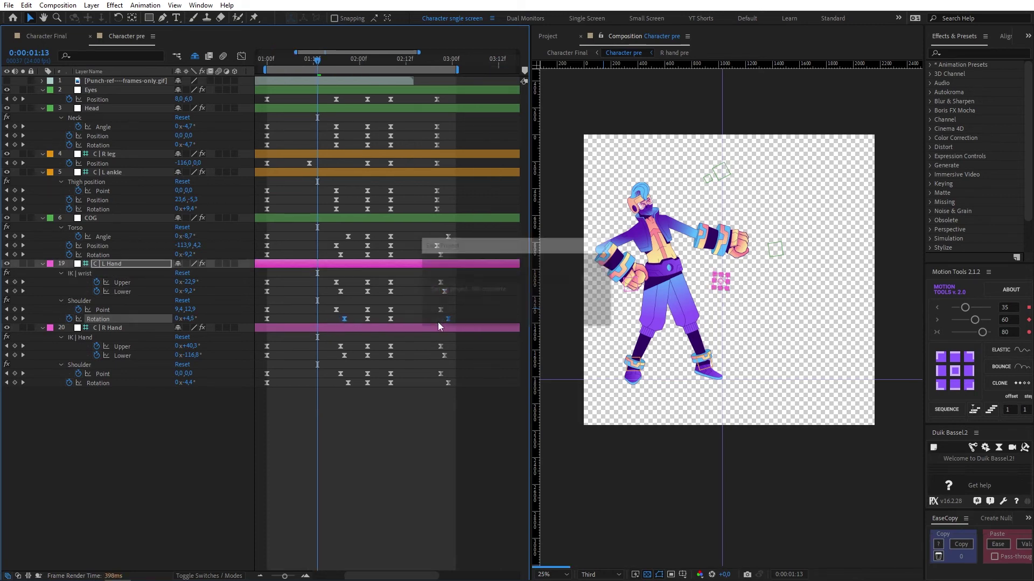
# Step: Nudge the Head neck Angle keys one frame and Rotation keys two frames later, then preview from 01:00
pyautogui.click(342, 144)
pyautogui.keyDown('shift'); pyautogui.click(340, 127); pyautogui.keyUp('shift')
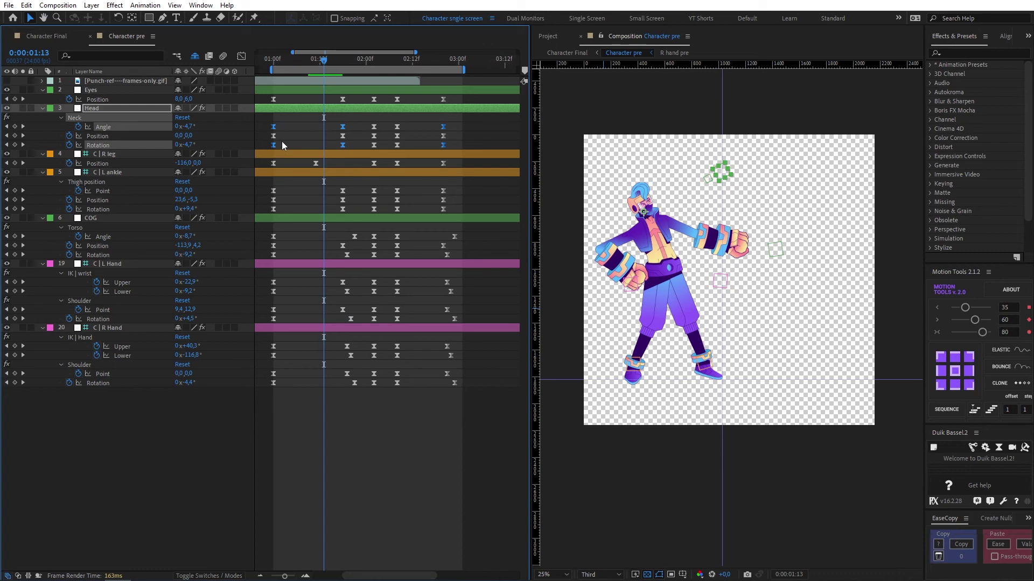
pyautogui.hotkey('alt', 'Right')
pyautogui.keyDown('shift'); pyautogui.click(453, 127); pyautogui.keyUp('shift')
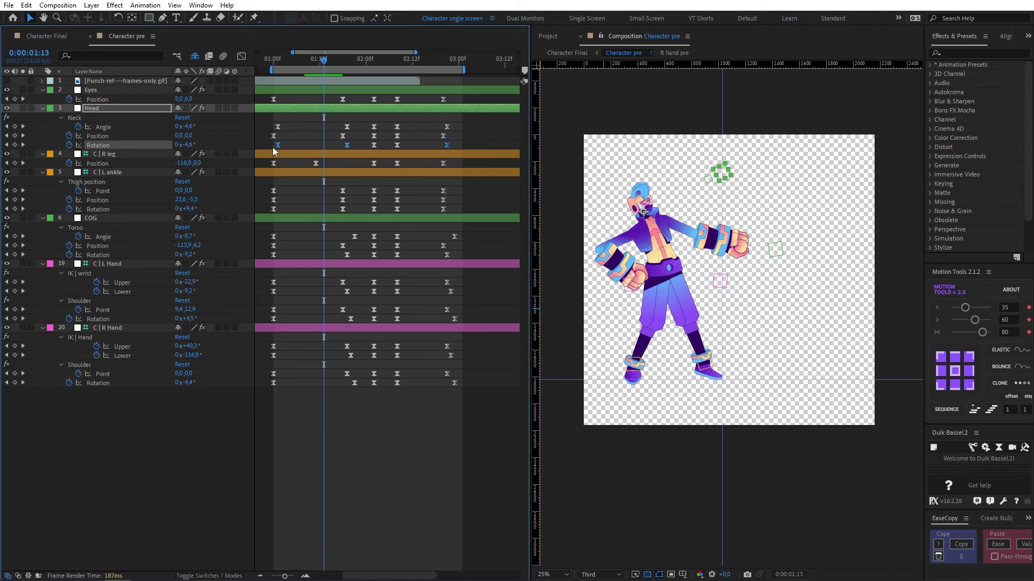
pyautogui.hotkey('alt', 'Right')
pyautogui.click(318, 201)
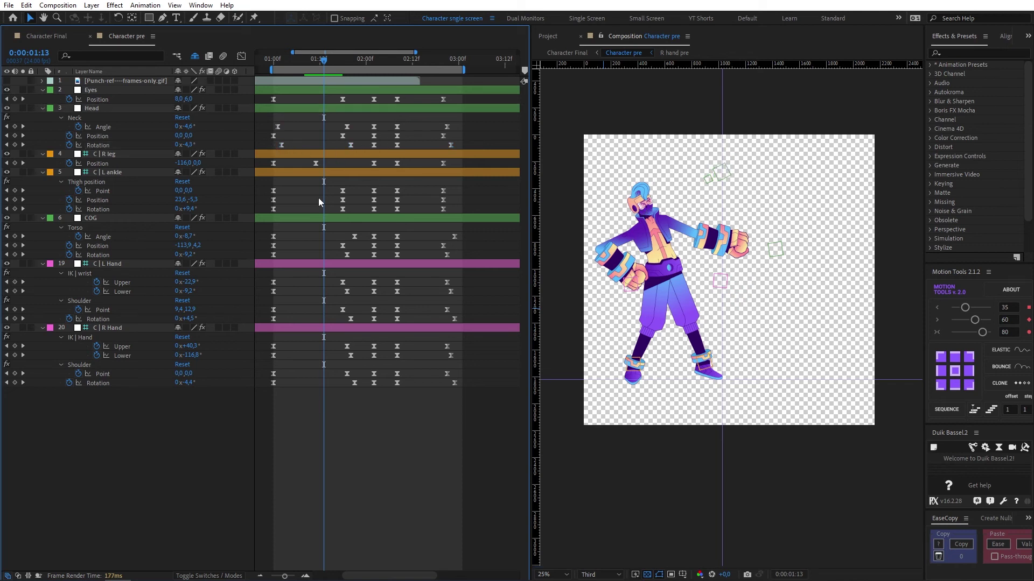
pyautogui.click(274, 59)
pyautogui.press('space')
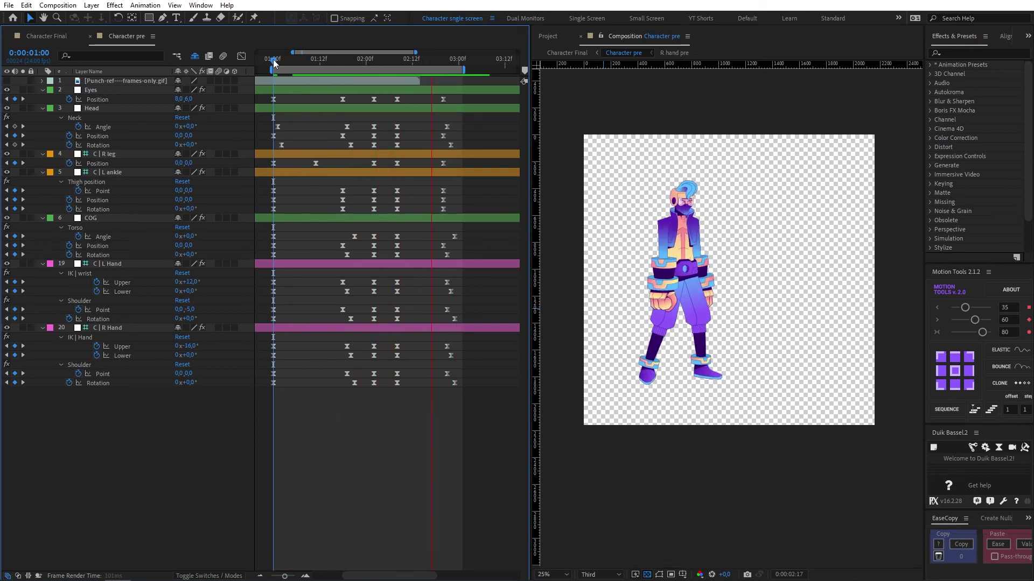
# Step: Shift the R Hand keys at 01:19 one frame and its final keys about three frames later
pyautogui.click(346, 64)
pyautogui.click(357, 329)
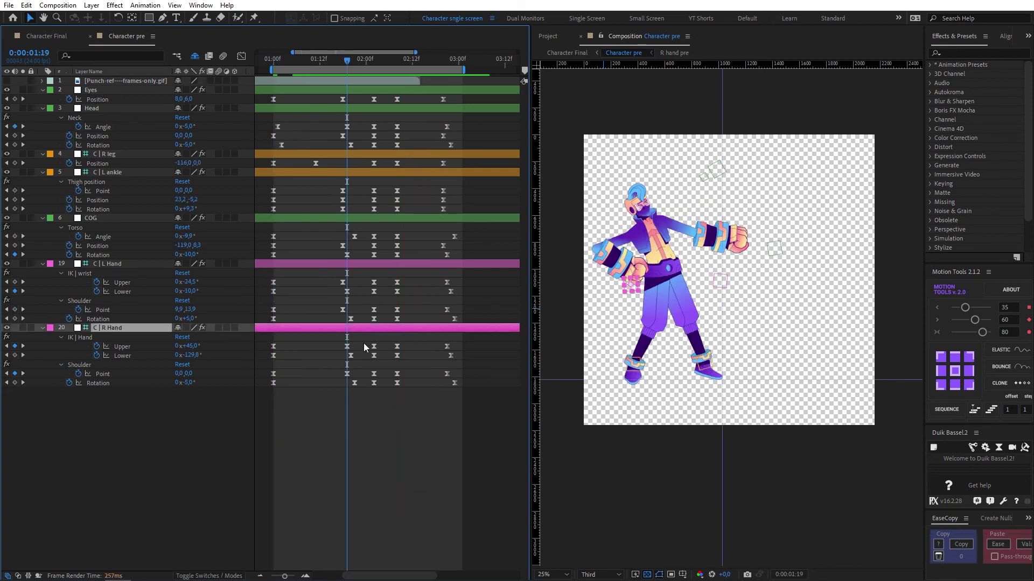
pyautogui.moveTo(363, 343); pyautogui.dragTo(337, 402)
pyautogui.hotkey('alt', 'Right')
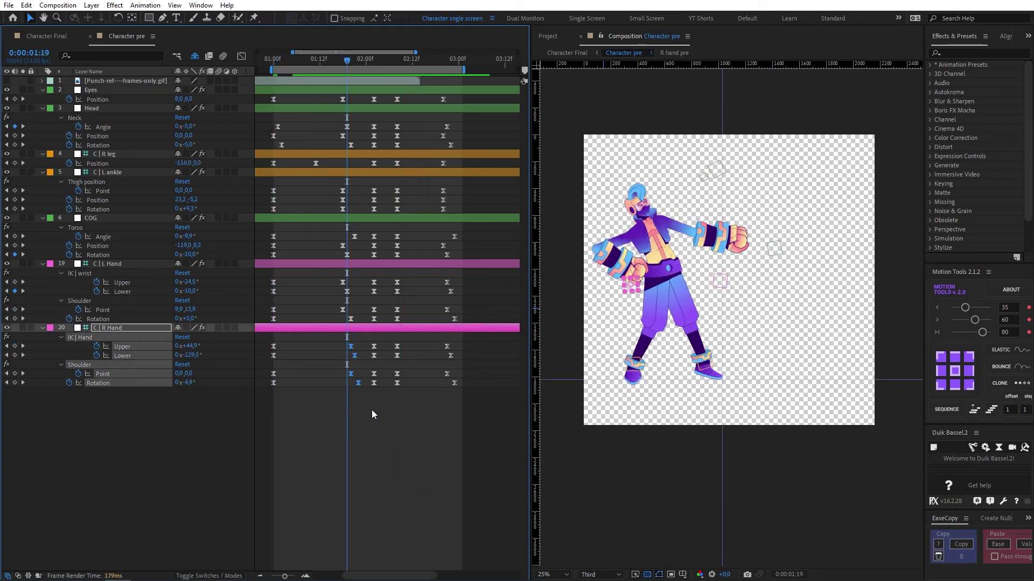
pyautogui.moveTo(460, 347); pyautogui.dragTo(421, 389)
pyautogui.hotkey('alt', 'Right')
pyautogui.hotkey('alt', 'Right')
pyautogui.hotkey('alt', 'Right')
pyautogui.hotkey('alt', 'Right')
pyautogui.moveTo(463, 70); pyautogui.dragTo(479, 70)
# Step: Replay the punch from 01:00
pyautogui.click(473, 125)
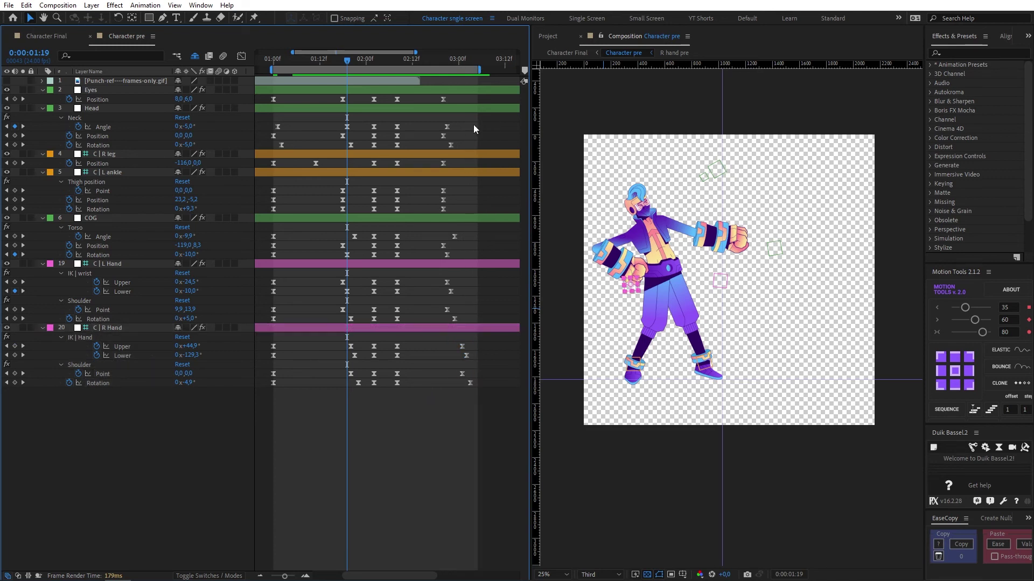
pyautogui.click(278, 64)
pyautogui.moveTo(278, 63); pyautogui.dragTo(274, 64)
pyautogui.press('space')
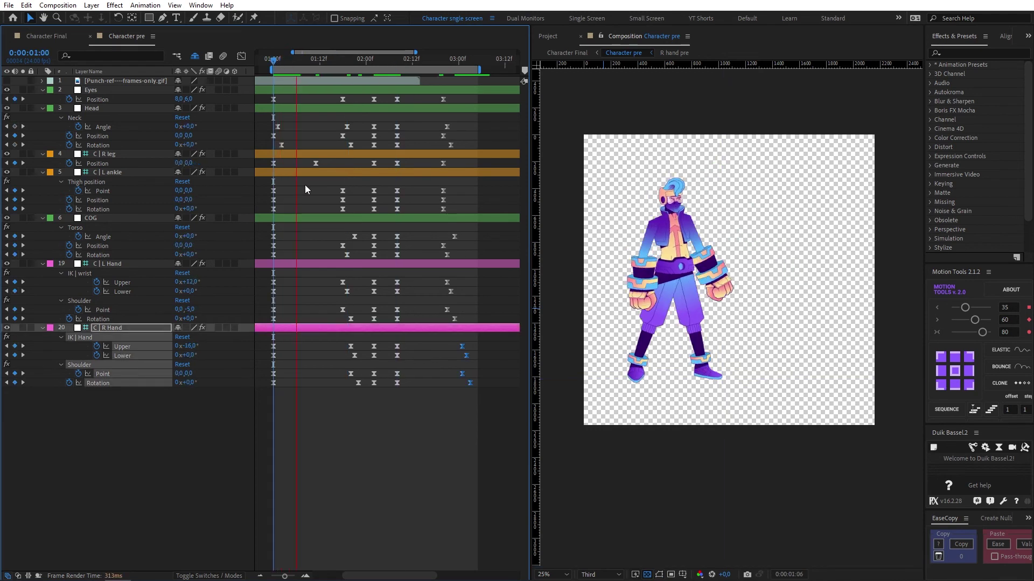
# Step: Shift the Head Angle and Rotation keys from 01:20 two frames later and replay the punch
pyautogui.click(350, 61)
pyautogui.click(346, 127)
pyautogui.keyDown('shift'); pyautogui.click(350, 145); pyautogui.keyUp('shift')
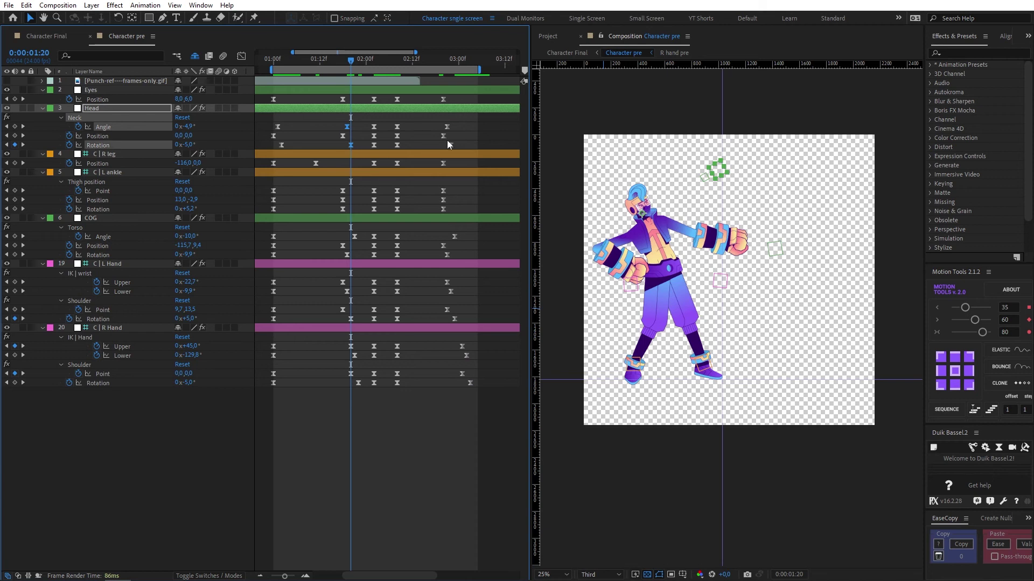
pyautogui.hotkey('alt', 'Right')
pyautogui.click(452, 145)
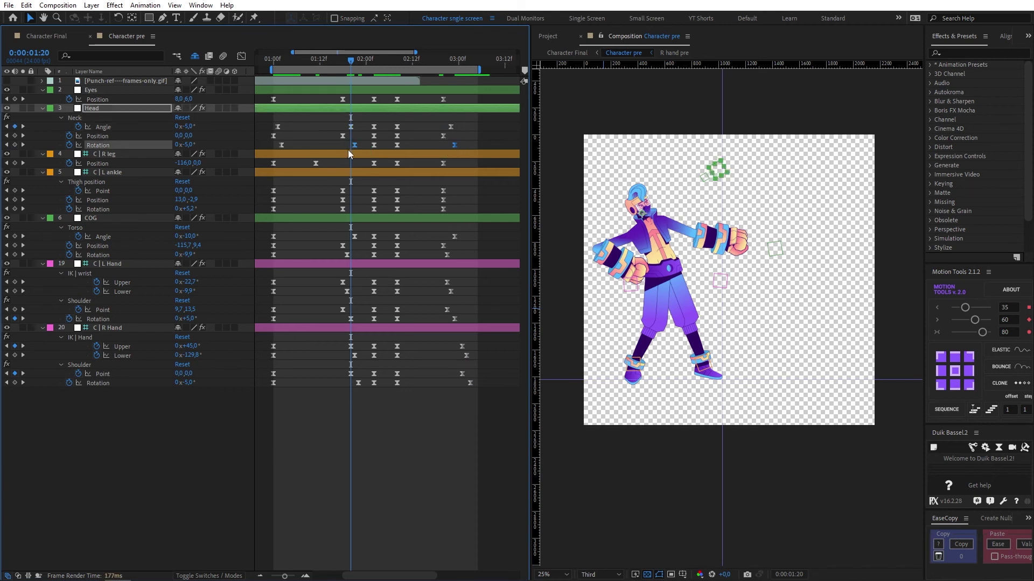
pyautogui.keyDown('shift'); pyautogui.click(351, 146); pyautogui.keyUp('shift')
pyautogui.hotkey('alt', 'Right')
pyautogui.click(273, 56)
pyautogui.press('space')
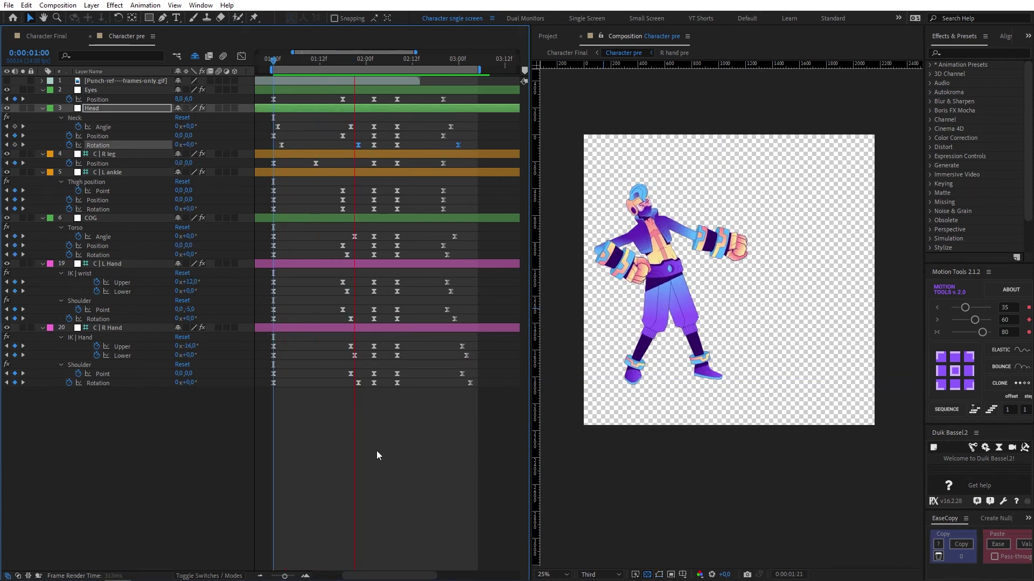
pyautogui.click(322, 125)
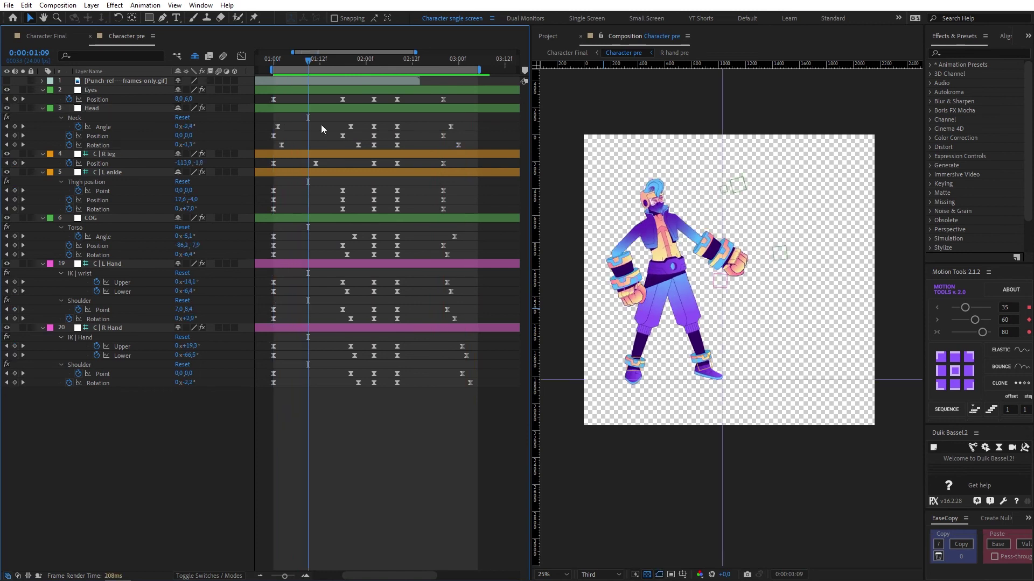
# Step: Key head Rotation at +8.9° on 01:10 as auto-bezier, then recheck the punch up to 01:12
pyautogui.click(315, 60)
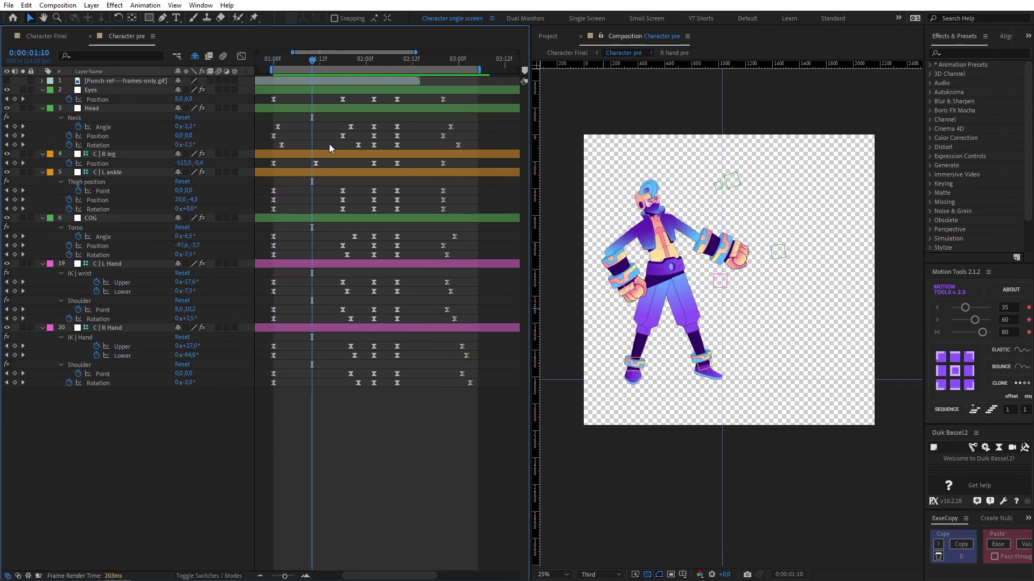
pyautogui.scroll(2, 694, 210)
pyautogui.scroll(-2, 653, 215)
pyautogui.moveTo(653, 215); pyautogui.dragTo(675, 220)
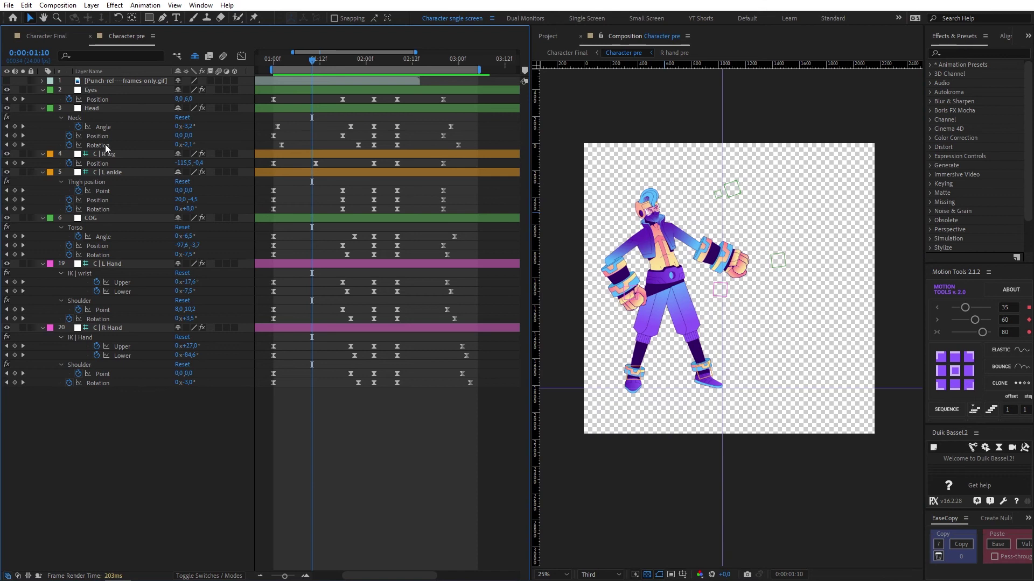
pyautogui.moveTo(187, 144); pyautogui.dragTo(195, 144)
pyautogui.click(310, 145)
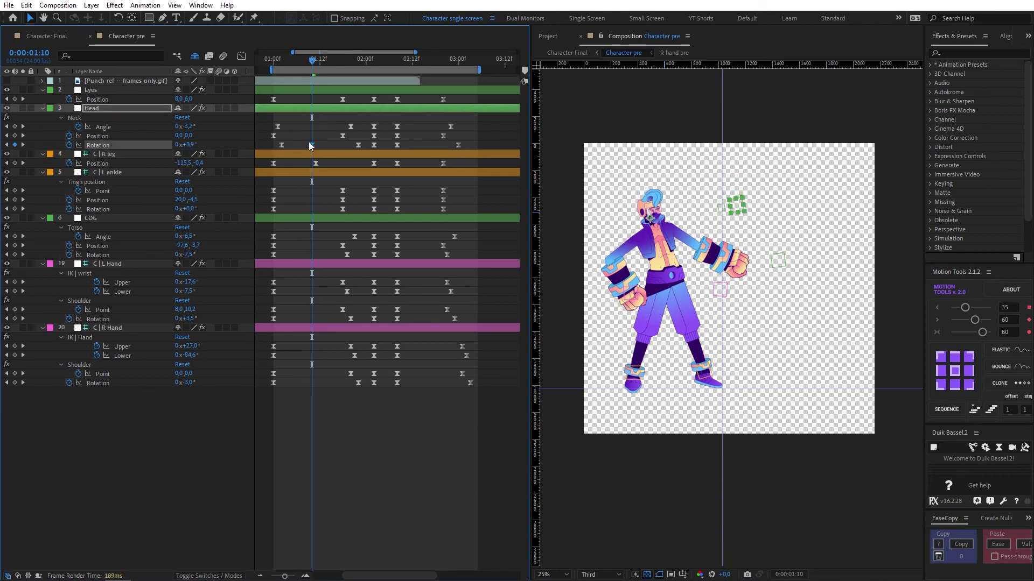
pyautogui.keyDown('ctrl'); pyautogui.click(311, 145); pyautogui.keyUp('ctrl')
pyautogui.click(325, 143)
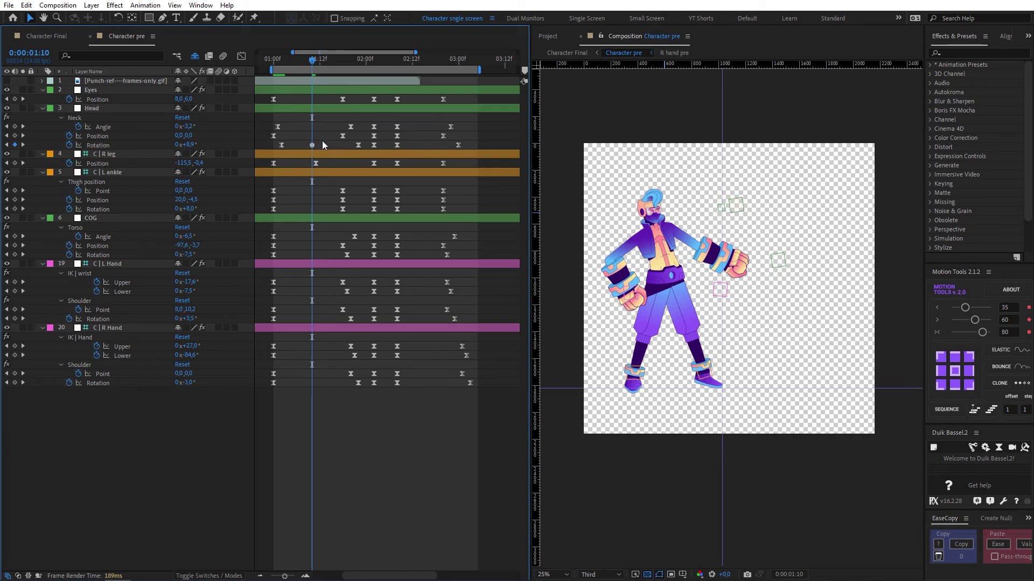
pyautogui.moveTo(311, 59); pyautogui.dragTo(274, 63)
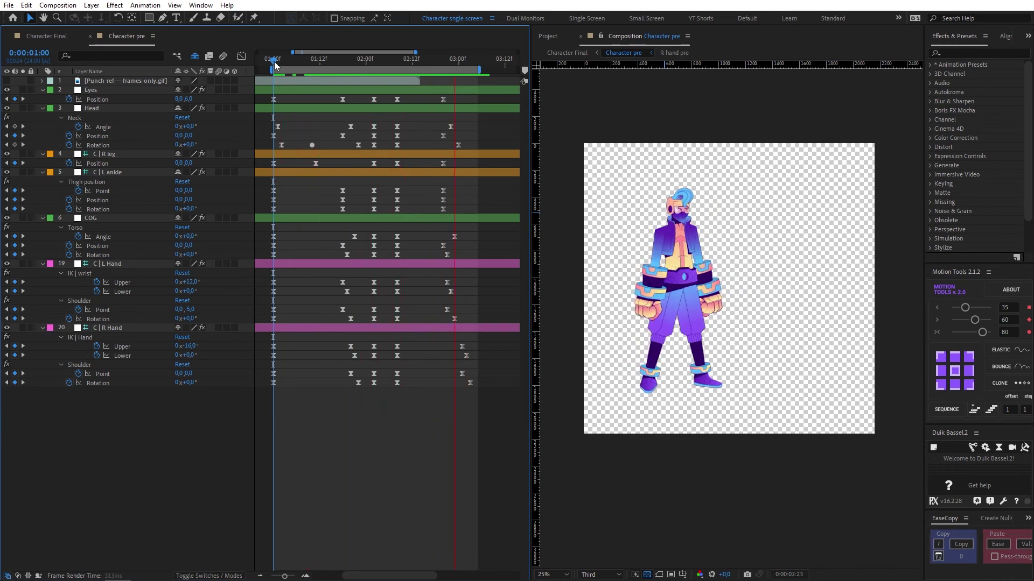
pyautogui.moveTo(275, 64); pyautogui.dragTo(321, 63)
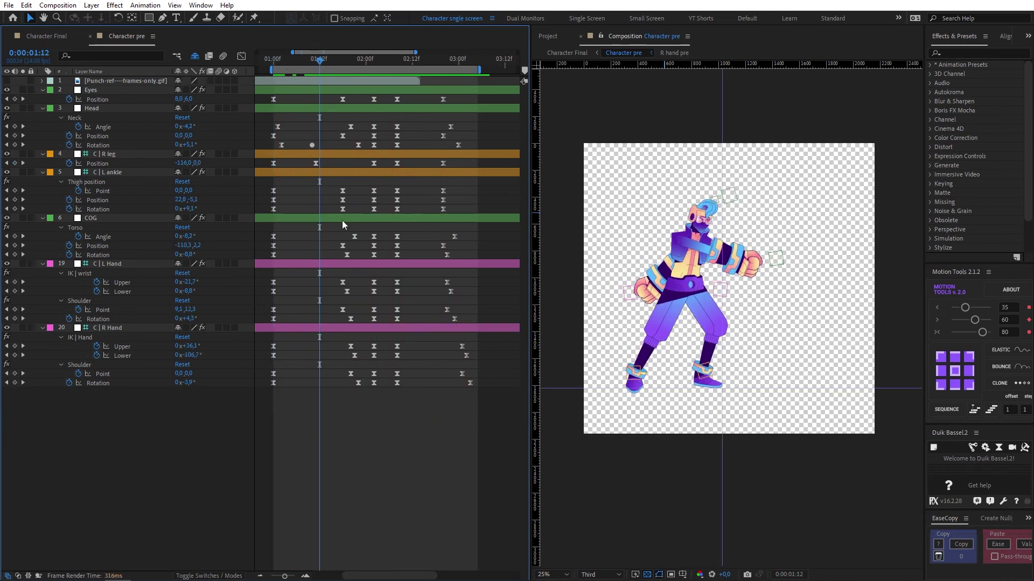
# Step: Slide a COG torso Angle keyframe slightly later and scrub the punch up to 02:13
pyautogui.click(354, 237)
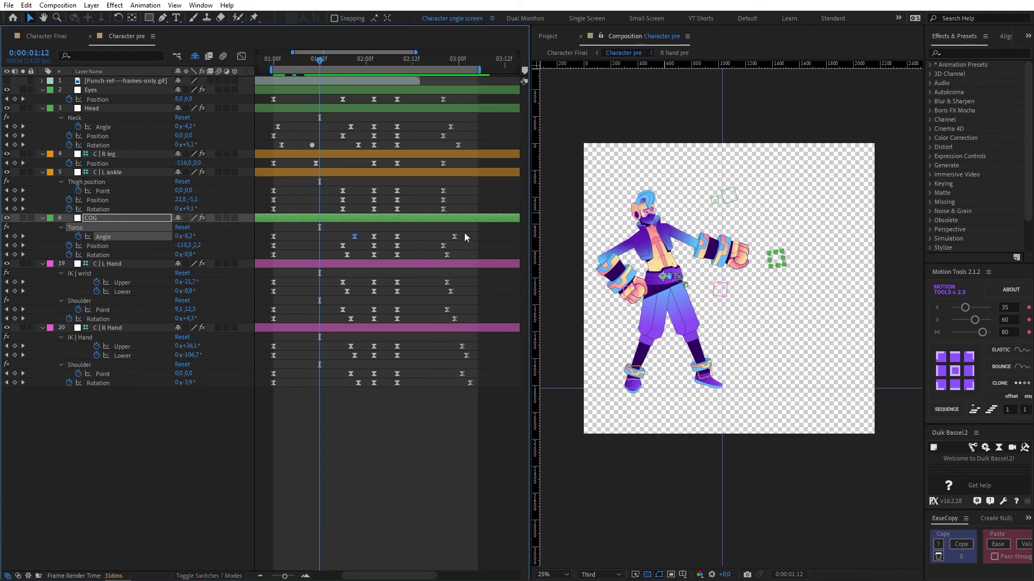
pyautogui.moveTo(451, 237); pyautogui.dragTo(448, 234)
pyautogui.click(445, 229)
pyautogui.scroll(-2, 273, 61)
pyautogui.click(351, 64)
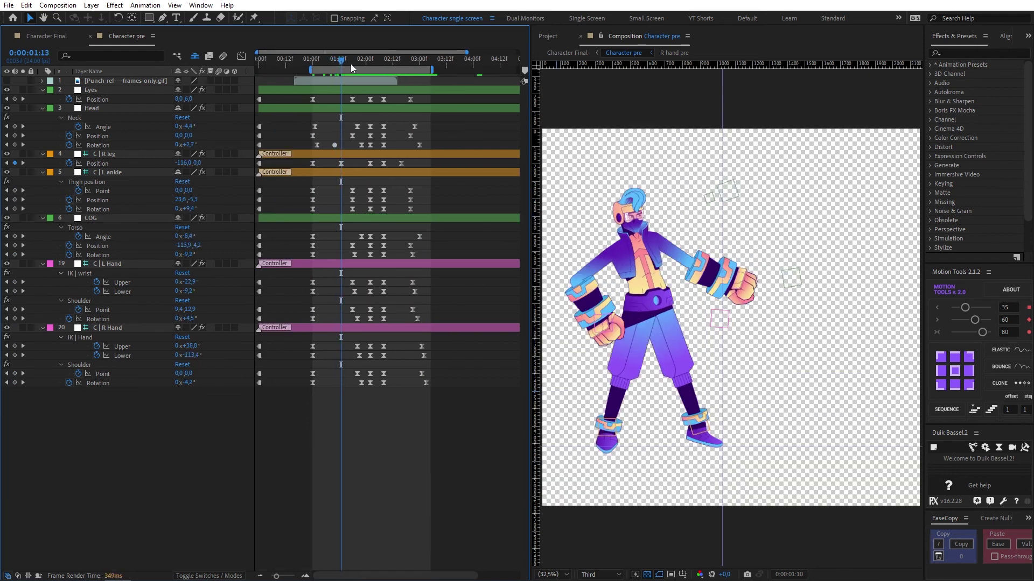
pyautogui.moveTo(379, 64); pyautogui.dragTo(397, 68)
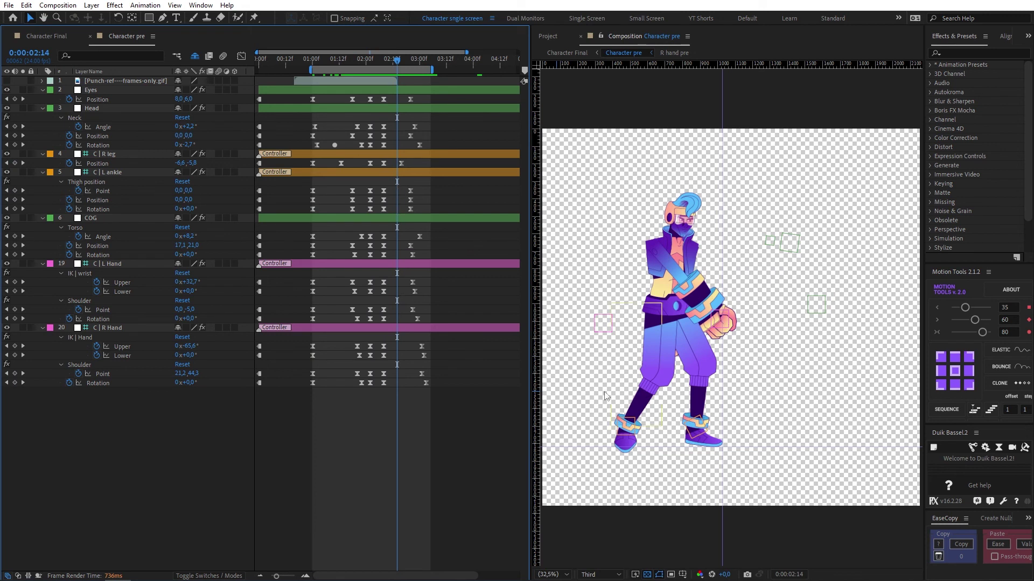
# Step: Add an auto-bezier right hand Lower key of +28° at 02:17 and preview the whole animation
pyautogui.scroll(3, 406, 296)
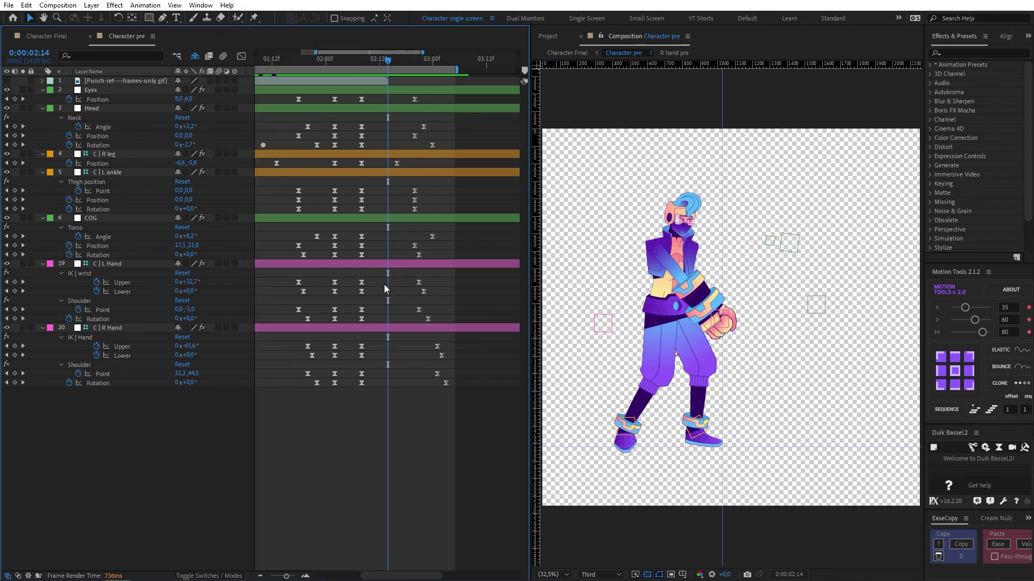
pyautogui.scroll(3, 383, 285)
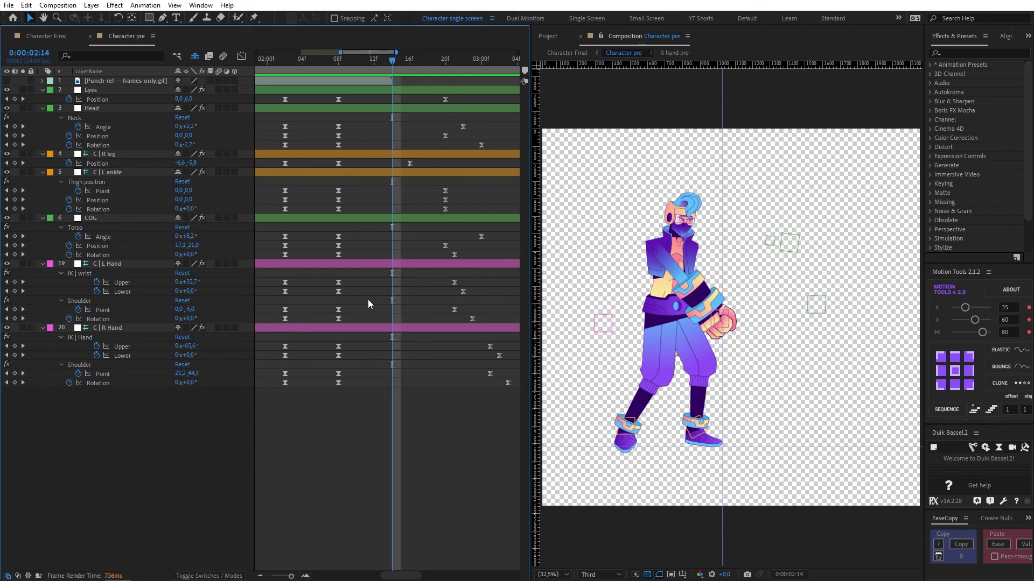
pyautogui.click(405, 327)
pyautogui.press('pagedown')
pyautogui.press('pagedown')
pyautogui.press('pagedown')
pyautogui.moveTo(189, 356); pyautogui.dragTo(168, 355)
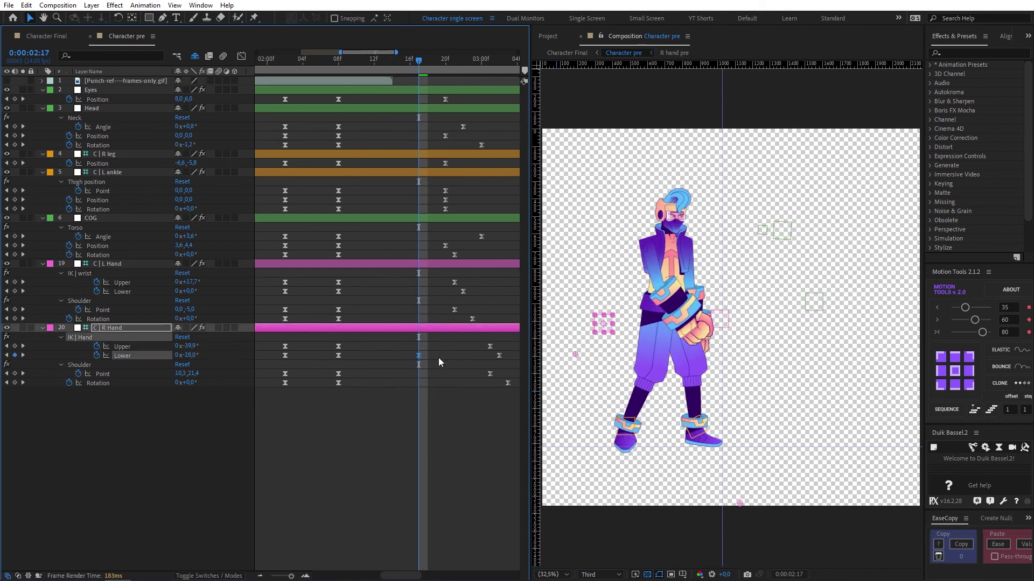
pyautogui.keyDown('ctrl'); pyautogui.click(418, 355); pyautogui.keyUp('ctrl')
pyautogui.click(438, 414)
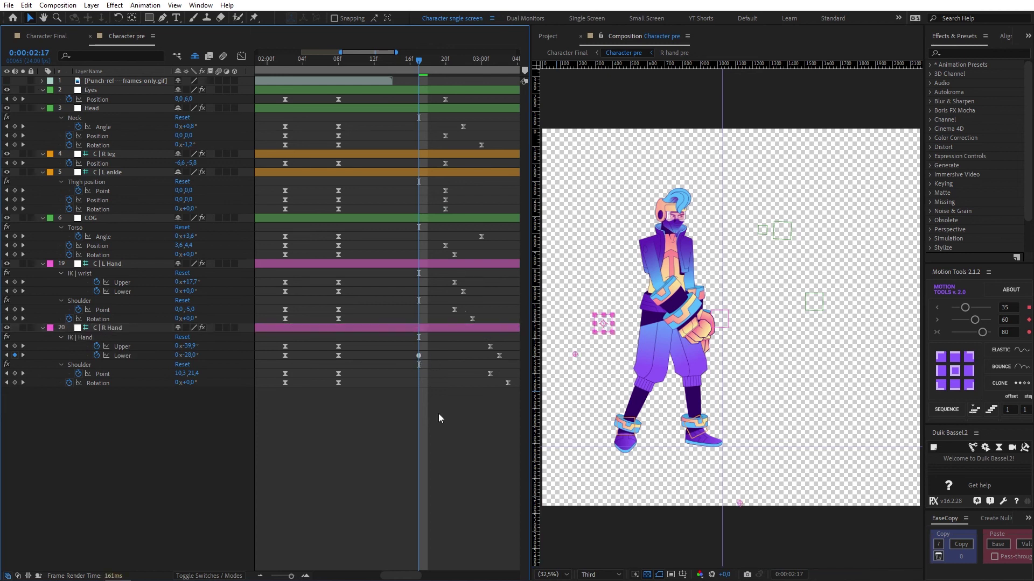
pyautogui.press('space')
pyautogui.press('-')
pyautogui.press('-')
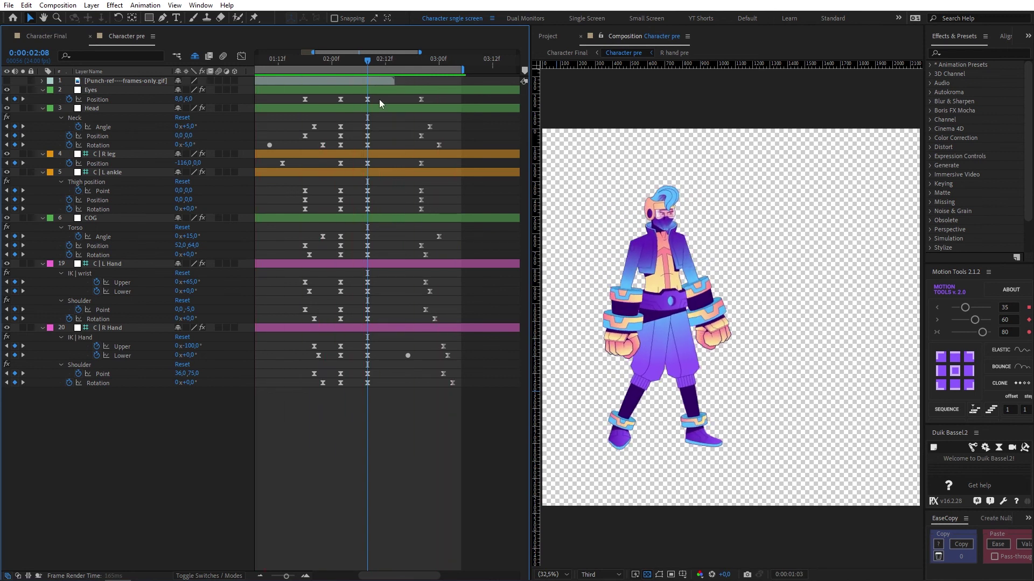
pyautogui.press('-')
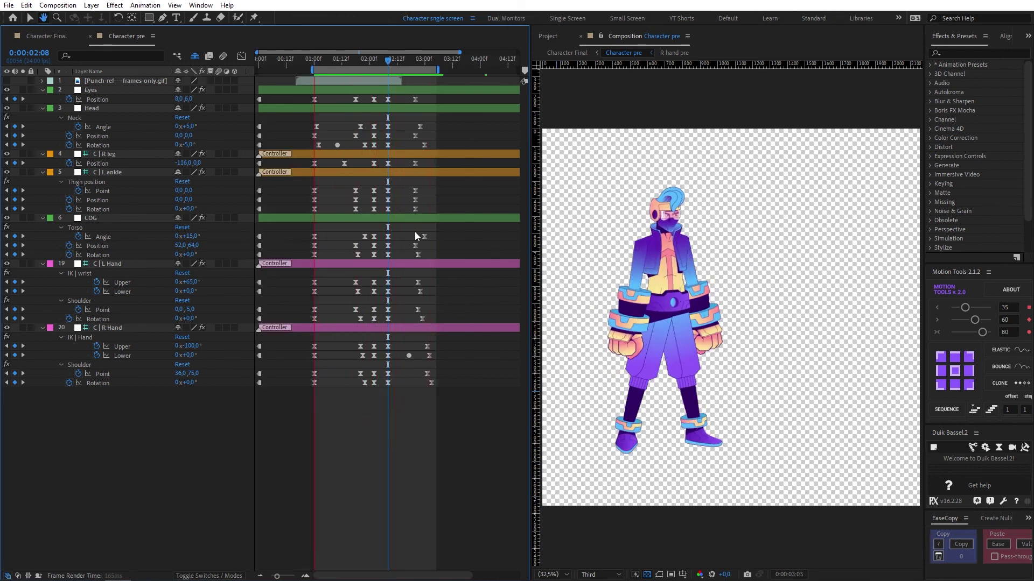
pyautogui.press('v')
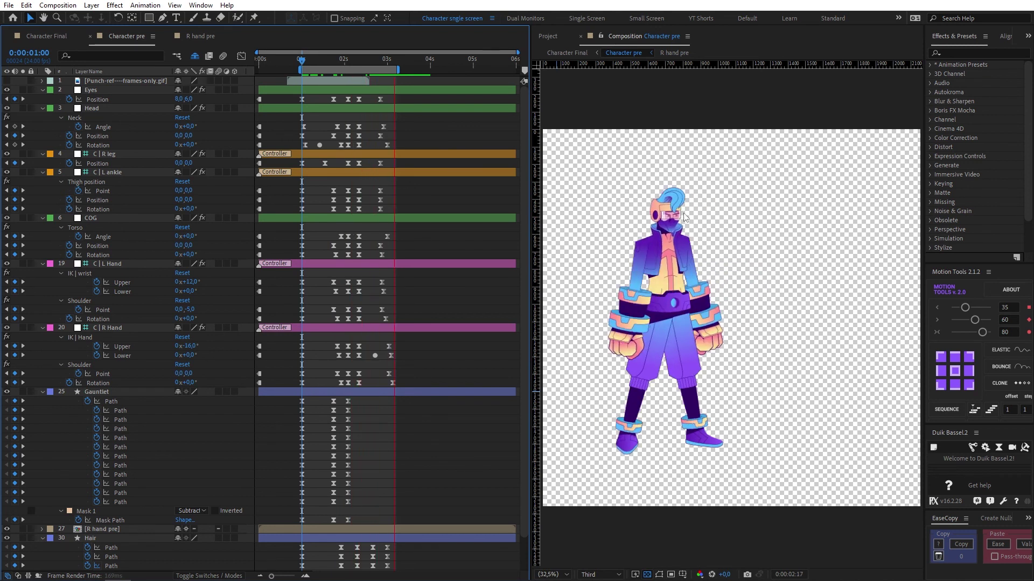
# Step: Stop at 01:11, open the [R hand pre] finger-rig precomp, and scrub the fingers curling
pyautogui.press('space')
pyautogui.click(322, 65)
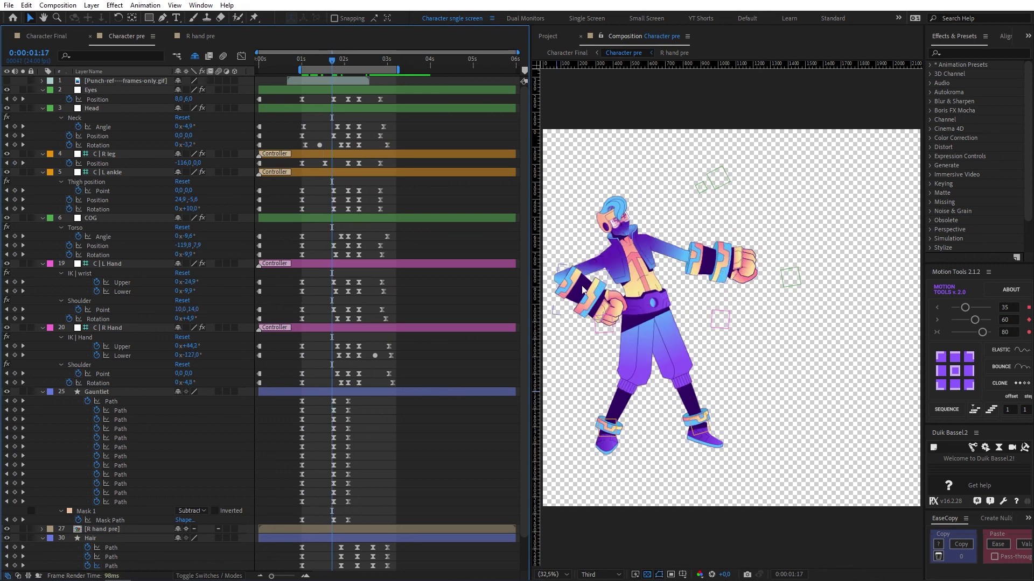
pyautogui.doubleClick(336, 529)
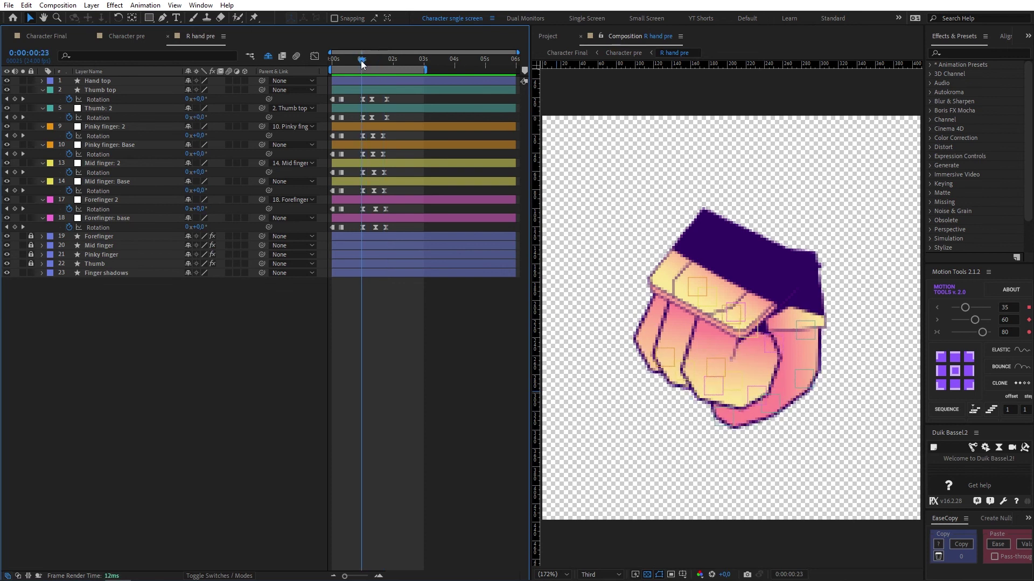
pyautogui.moveTo(366, 65)
pyautogui.mouseDown()
pyautogui.moveTo(386, 63)
pyautogui.moveTo(362, 70)
pyautogui.moveTo(384, 69)
pyautogui.moveTo(360, 72)
pyautogui.moveTo(383, 73)
pyautogui.moveTo(369, 77)
pyautogui.mouseUp()
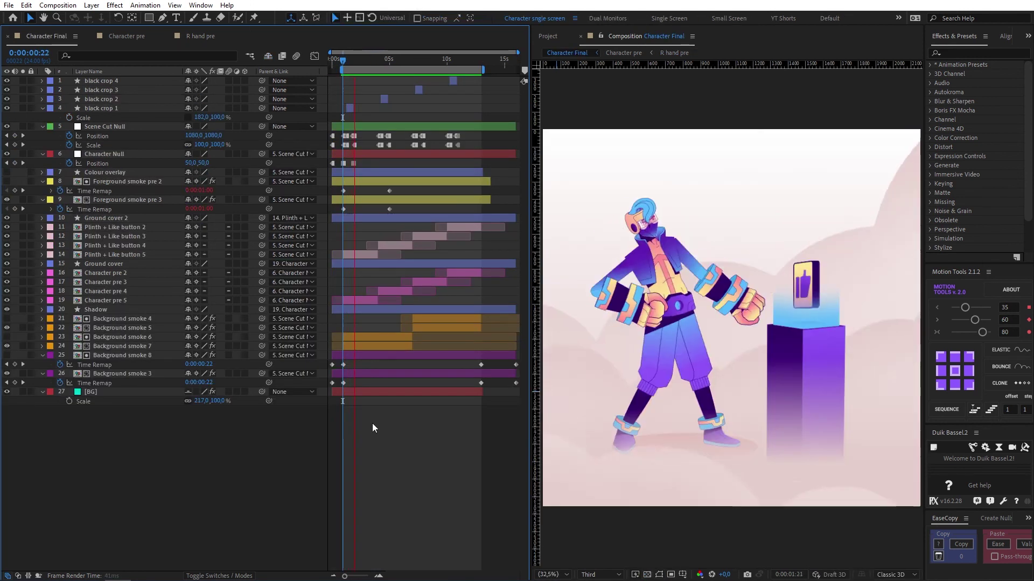